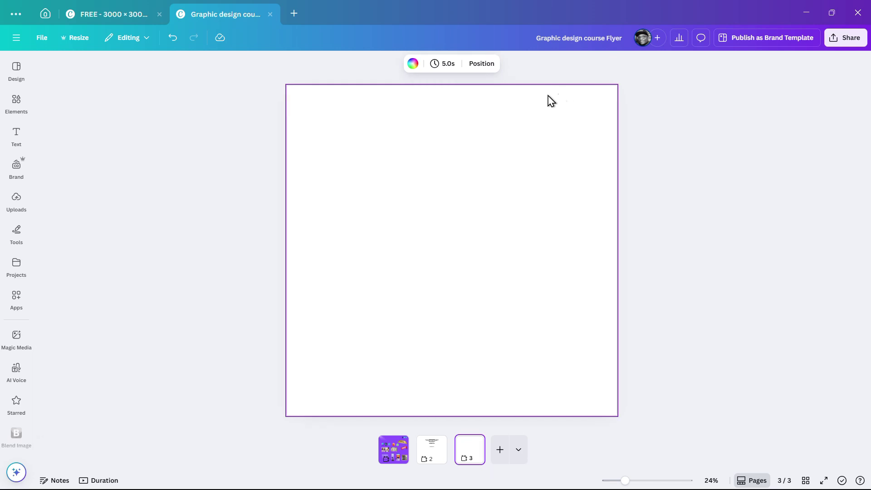
- Show the rulers and name the purple page holding the design assets "element"
key("shift+r")
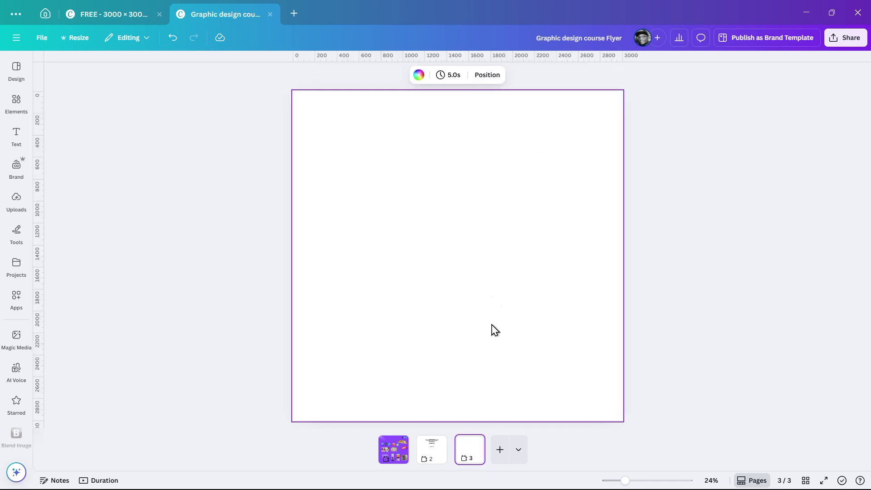
left_click(399, 456)
left_click(399, 444)
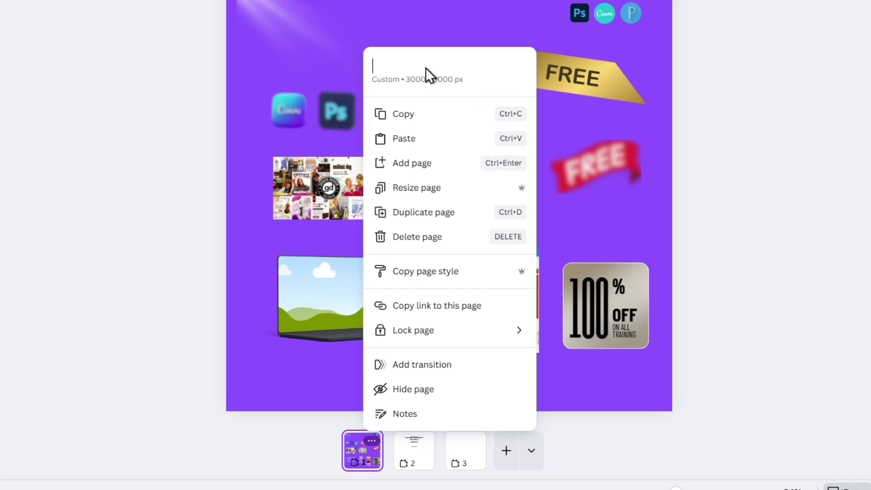
type("eleme")
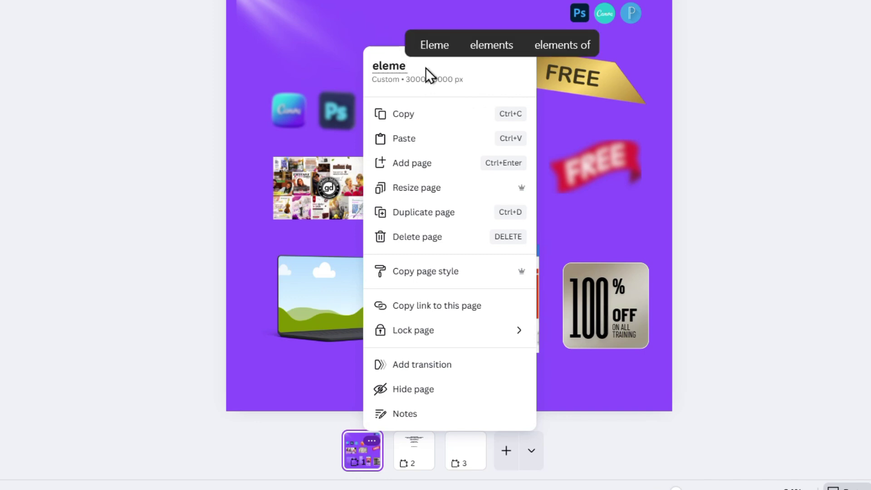
type("nt")
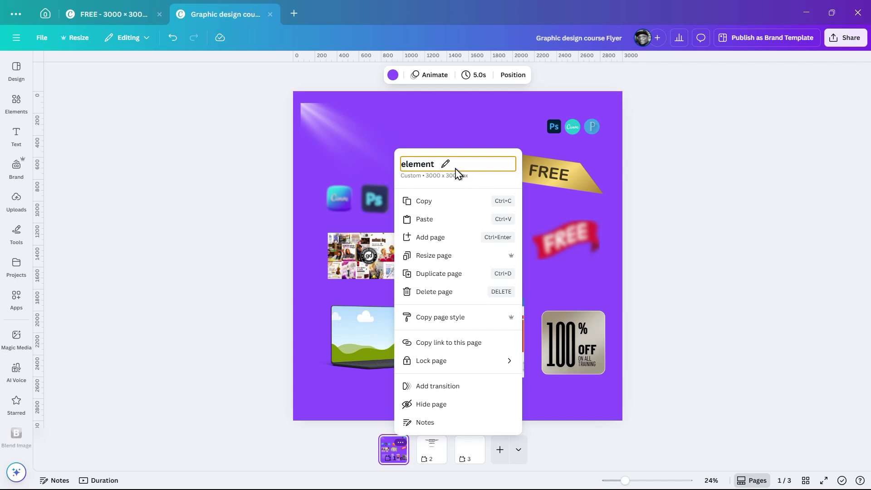
left_click(406, 134)
- Reorder the blank page to first place and move the cream fabric image onto it, enlarged to cover the whole page
left_click(464, 454)
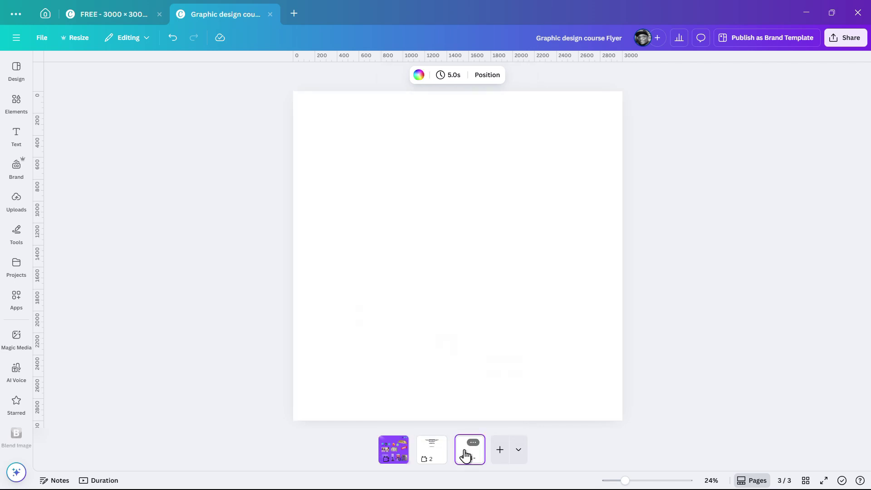
left_click_drag(464, 454, 381, 454)
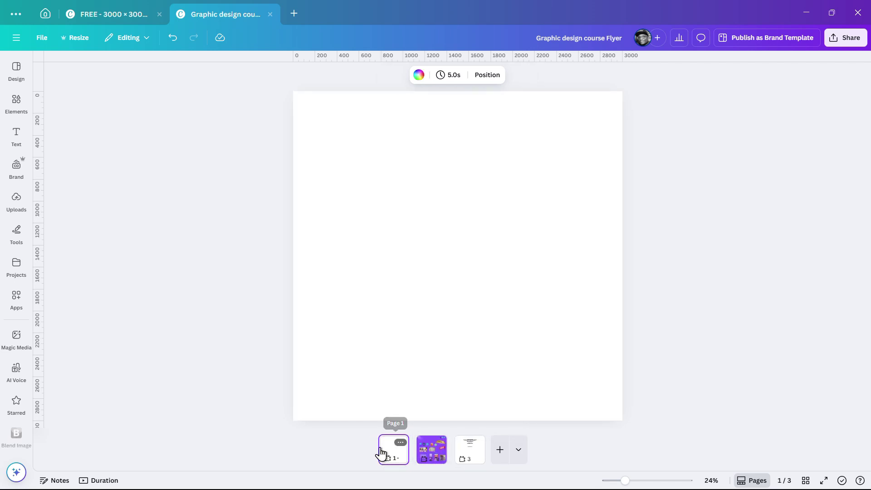
left_click(437, 457)
left_click(465, 263)
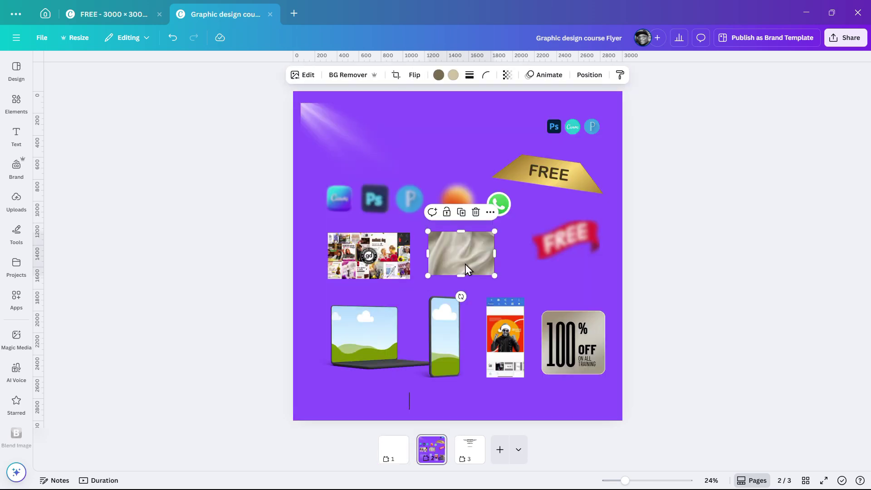
left_click_drag(461, 263, 391, 452)
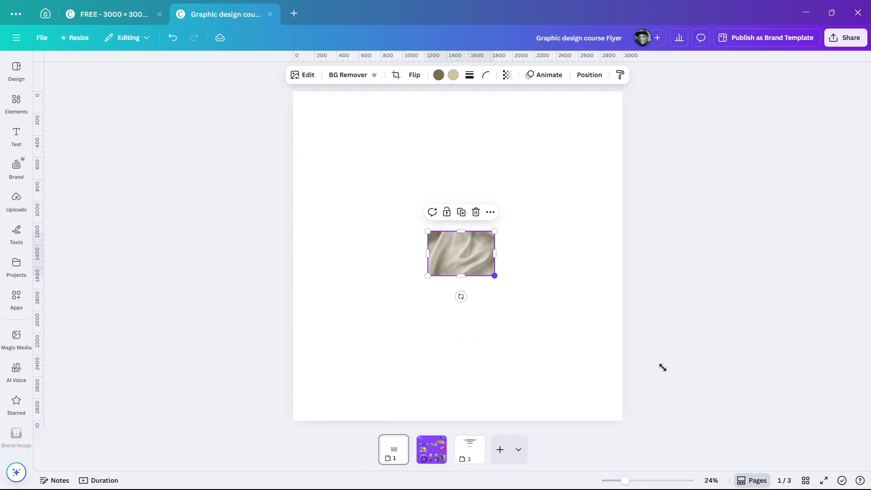
left_click_drag(663, 368, 730, 417)
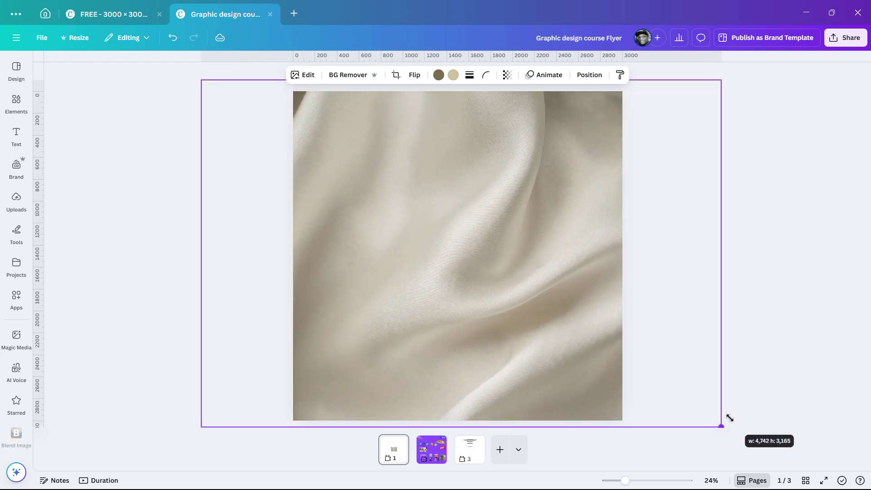
- Copy the grouped Photoshop, Canva and PixelLab logos from the purple assets page onto the fabric page
left_click(435, 461)
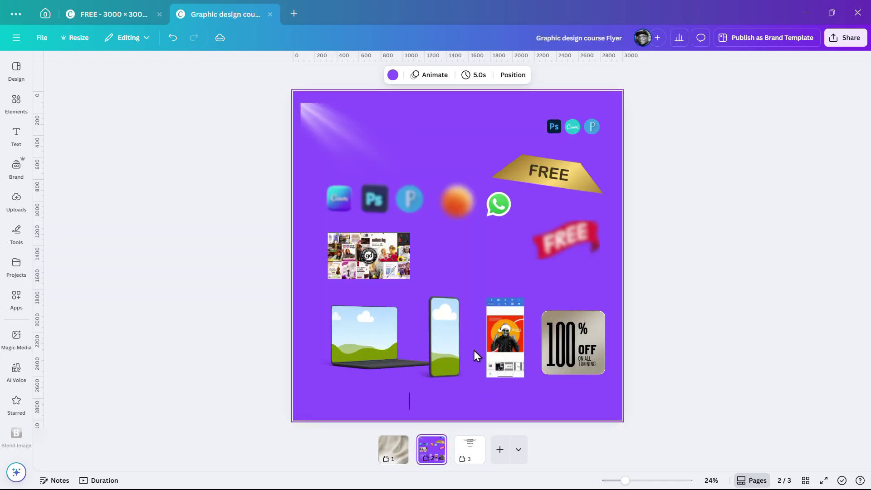
left_click(582, 126)
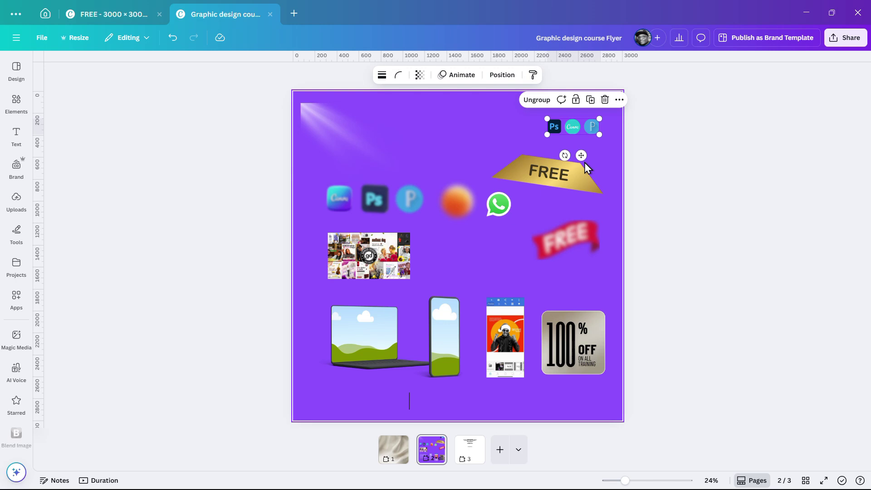
left_click(394, 454)
key("ctrl+v")
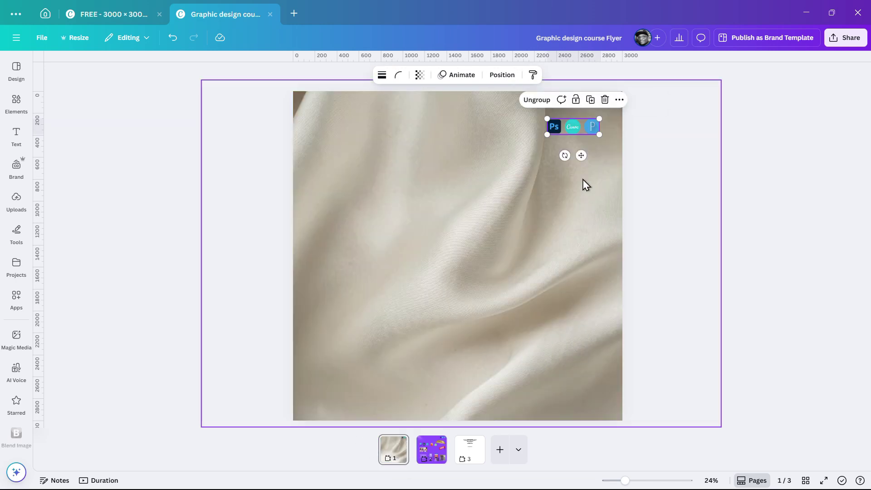
- Restore the fabric image on the purple assets page and duplicate that page
left_click(431, 451)
key("ctrl+v")
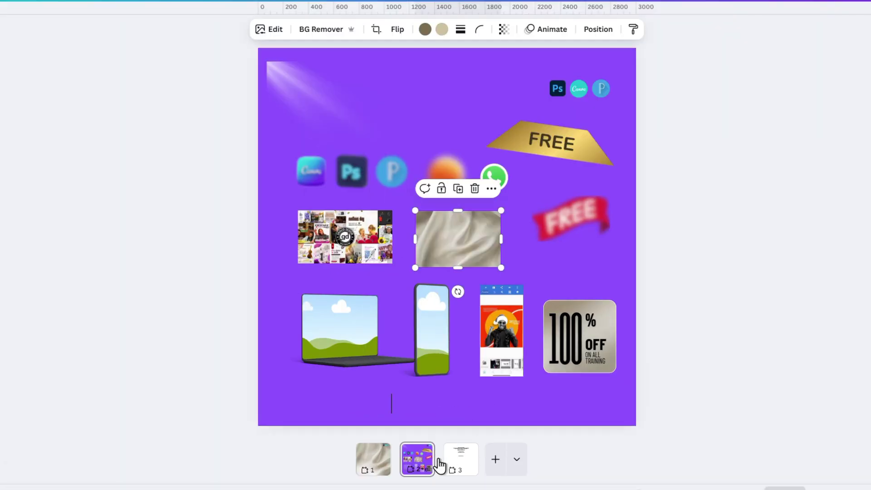
left_click(415, 466)
key("ctrl+d")
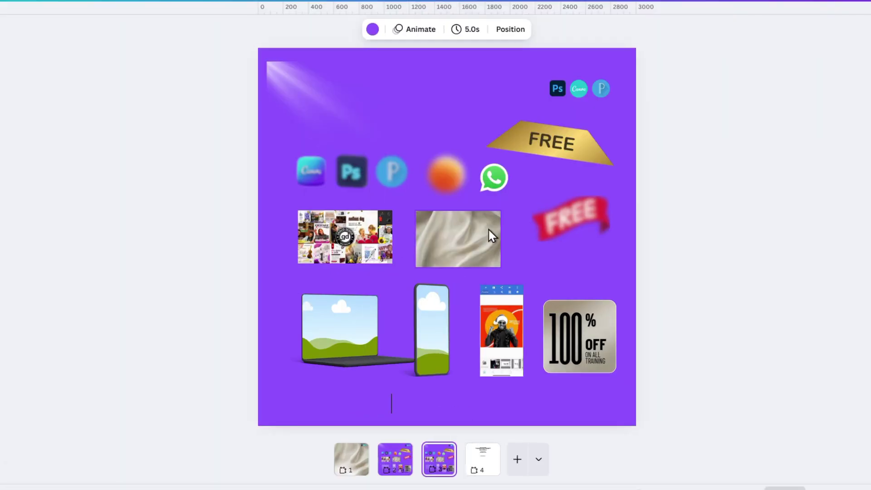
- Delete the fabric image and the small grouped logos from the first of the two purple assets pages
left_click(355, 465)
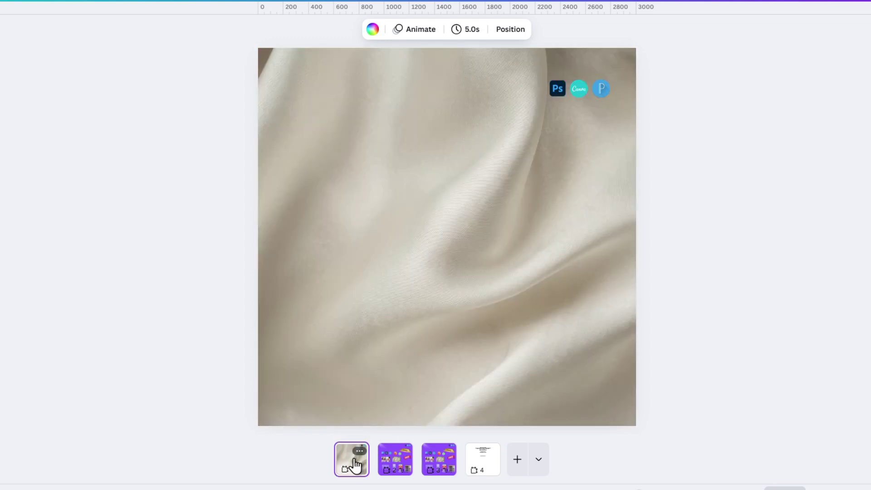
left_click(398, 463)
left_click(472, 251)
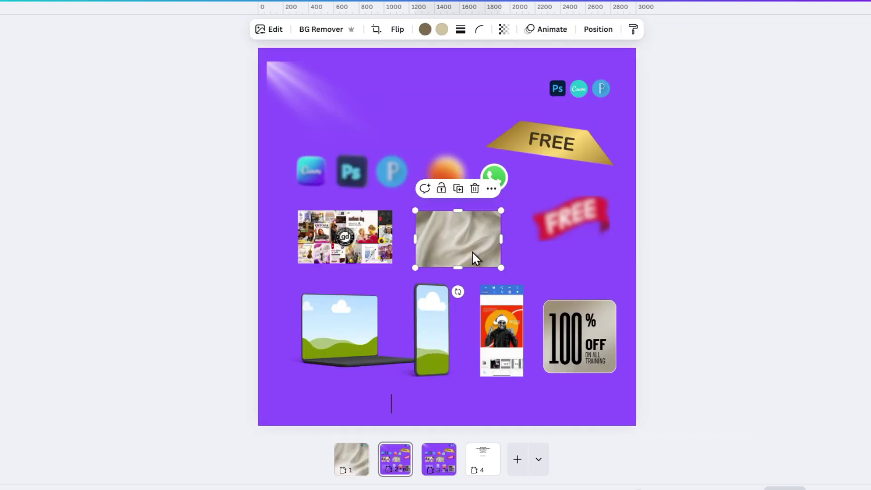
key("Delete")
left_click(598, 93)
key("Delete")
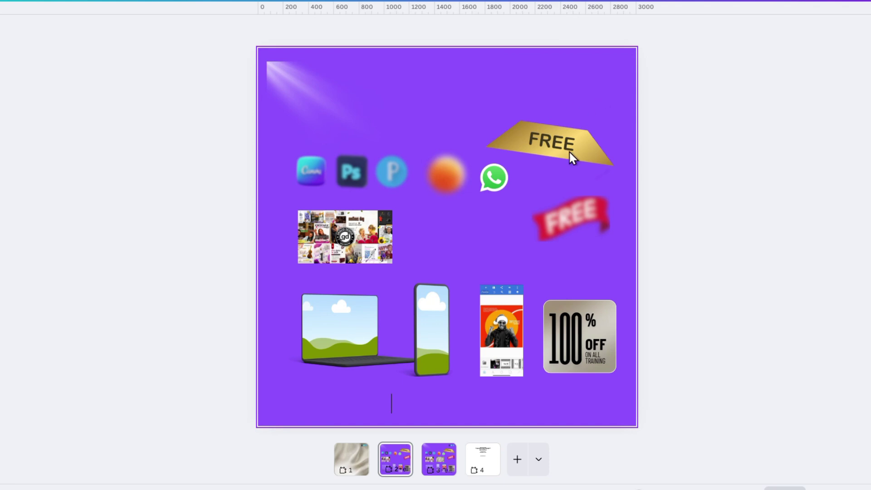
- Move the laptop and phone mockups together from the assets page onto the fabric page, near the middle of the design
left_click(337, 351)
left_click(443, 322, "shift")
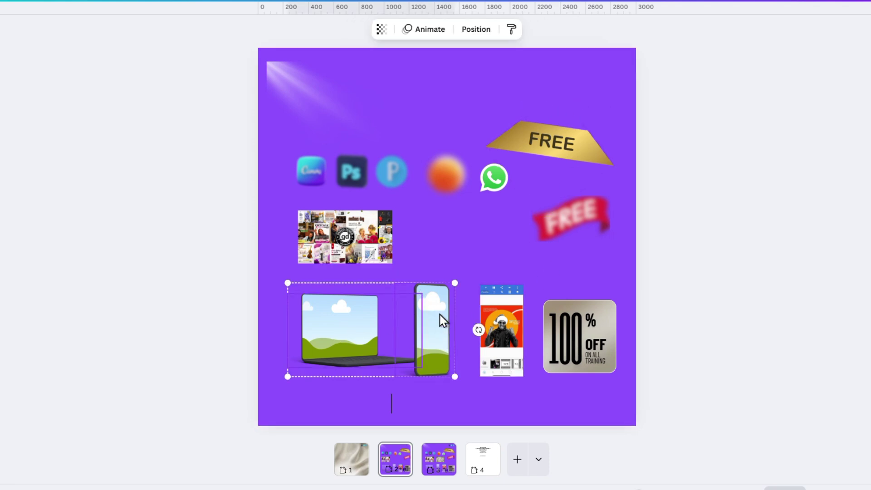
left_click_drag(442, 323, 353, 470)
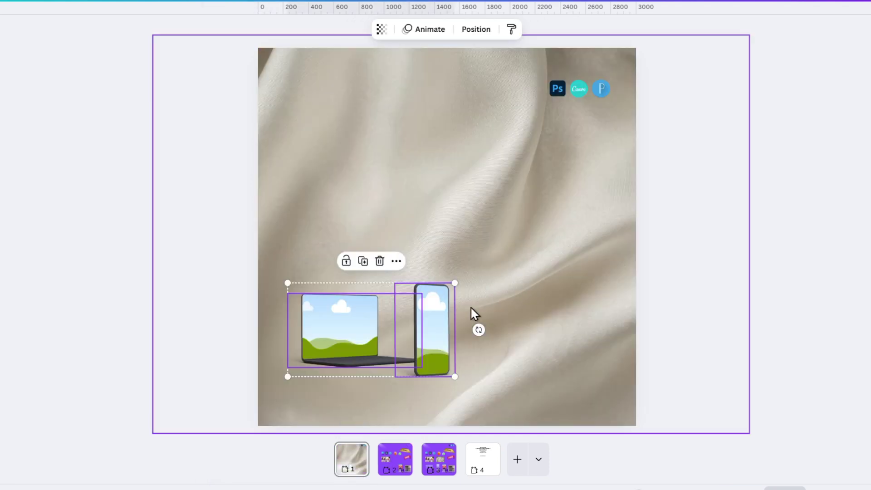
left_click_drag(440, 322, 463, 265)
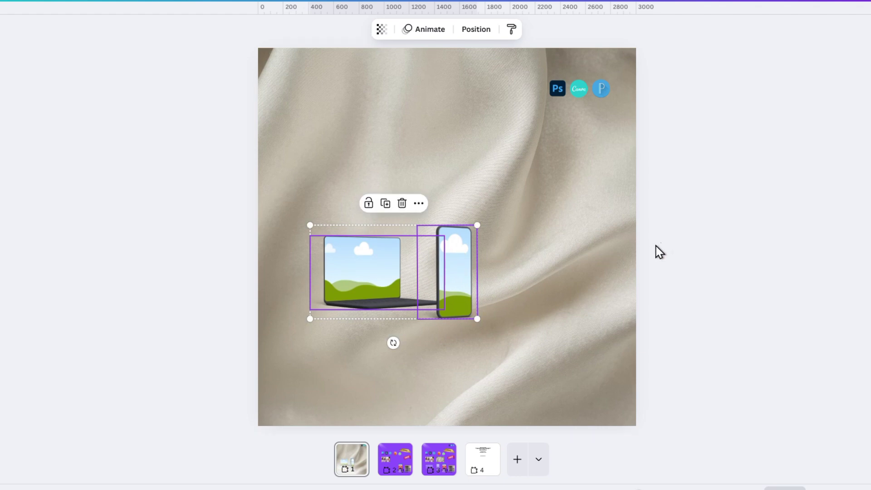
- Shift the phone mockup down and to the right, and enlarge the laptop mockup beside it
left_click(399, 300)
left_click_drag(461, 296, 505, 318)
left_click(424, 297)
left_click_drag(446, 311, 540, 364)
left_click_drag(431, 337, 412, 326)
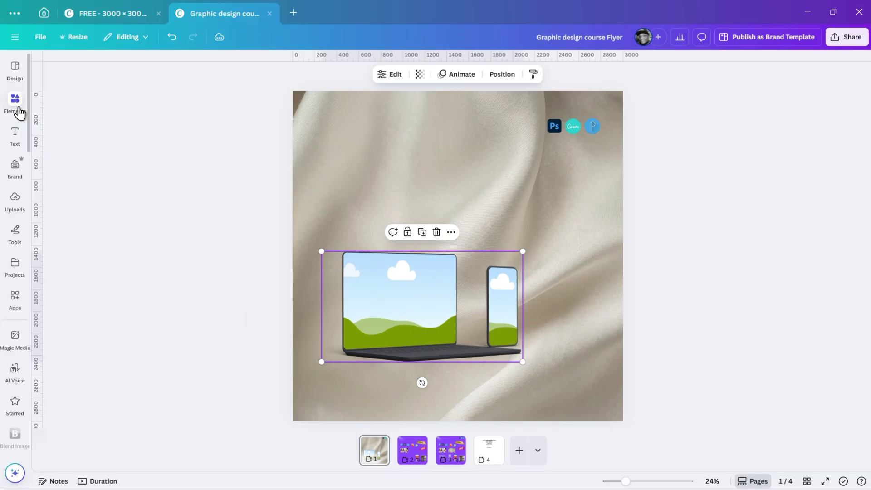
- Open the full Mockups collection in the elements library and look through its categories
left_click(15, 102)
scroll(141, 262, "down", 15)
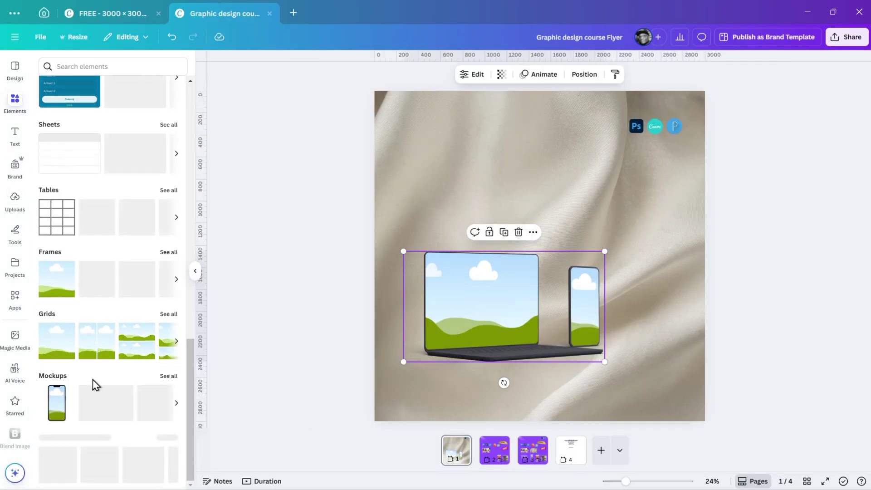
left_click(168, 376)
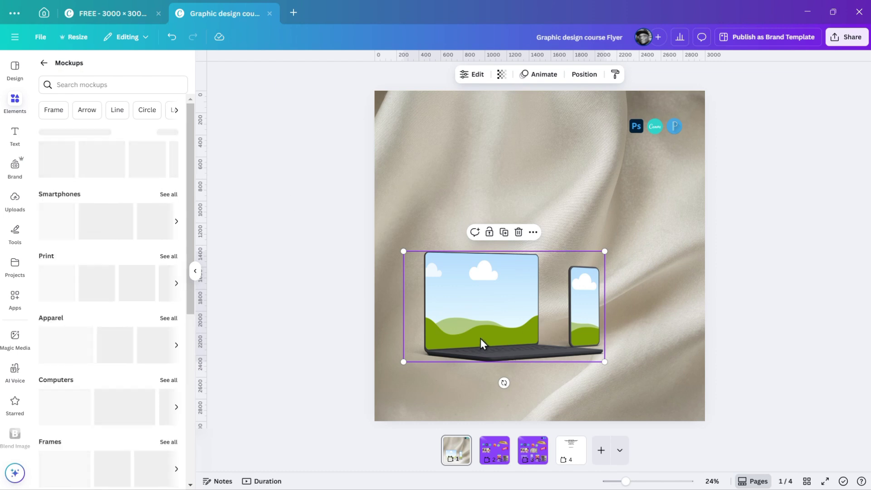
left_click(112, 82)
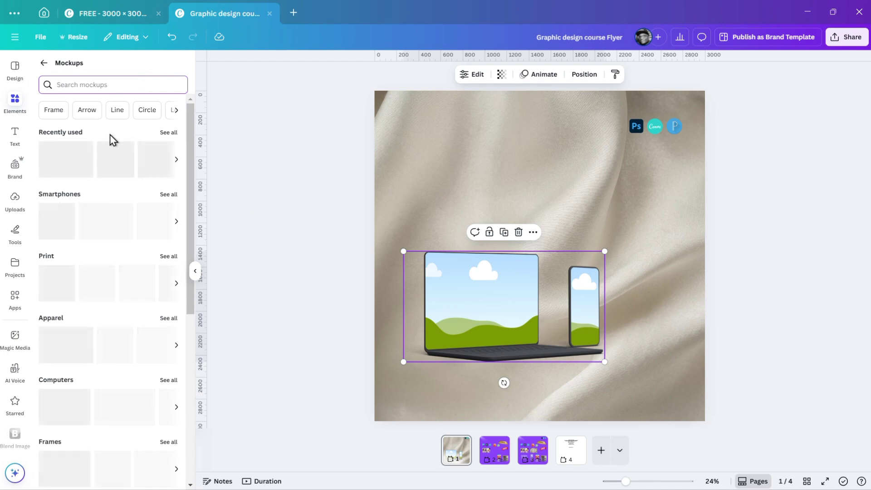
scroll(104, 290, "down", 4)
scroll(91, 423, "up", 4)
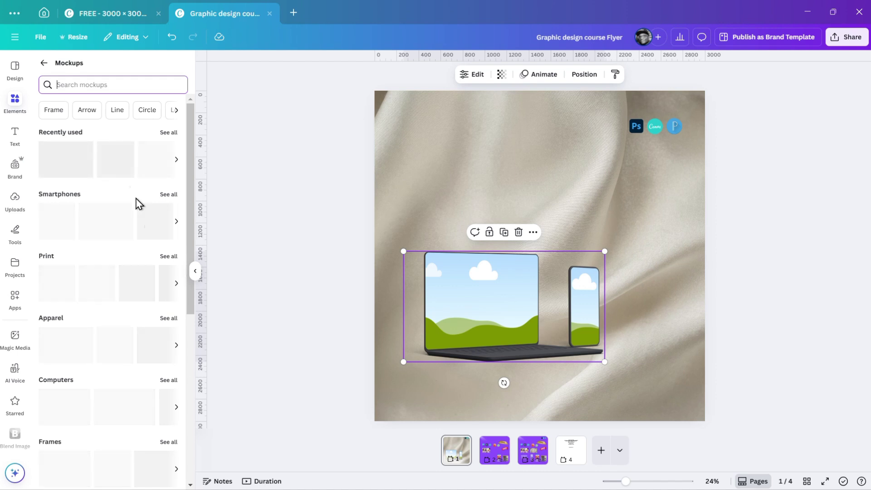
- Move the poster collage and the phone app screenshot together from the assets page onto the fabric page
left_click(495, 457)
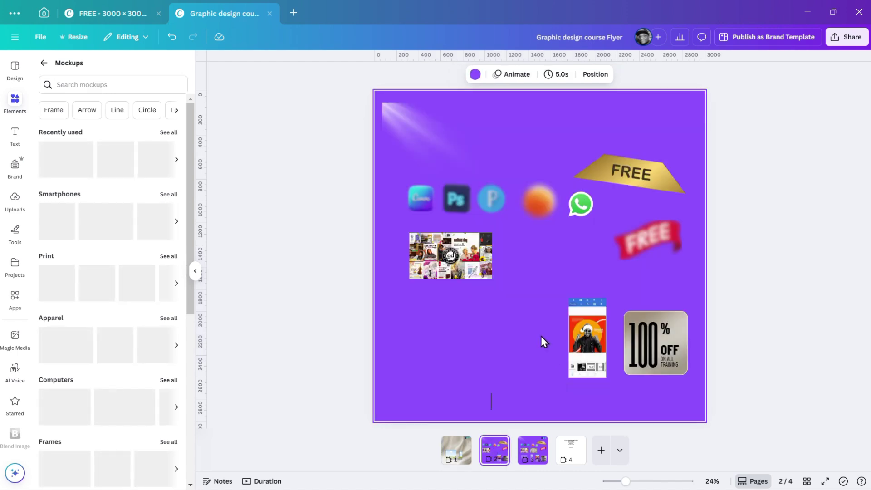
left_click(454, 258)
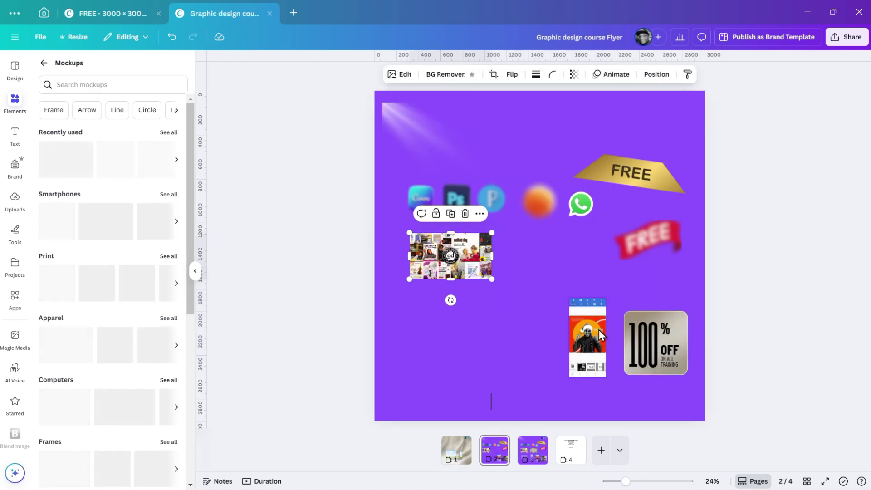
left_click(595, 336, "shift")
left_click_drag(471, 274, 455, 458)
left_click(741, 272)
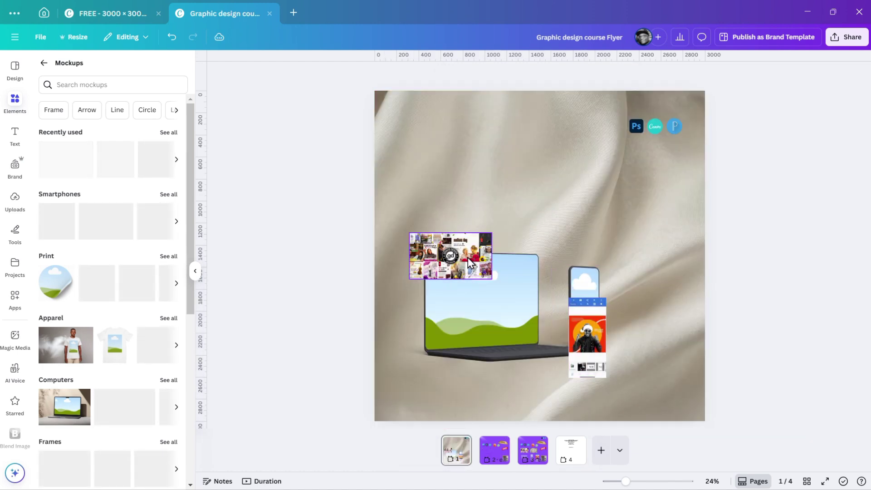
- Enlarge the poster collage and place it in the laptop mockup's screen, with the app screenshot in the phone mockup's screen
left_click_drag(454, 259, 505, 175)
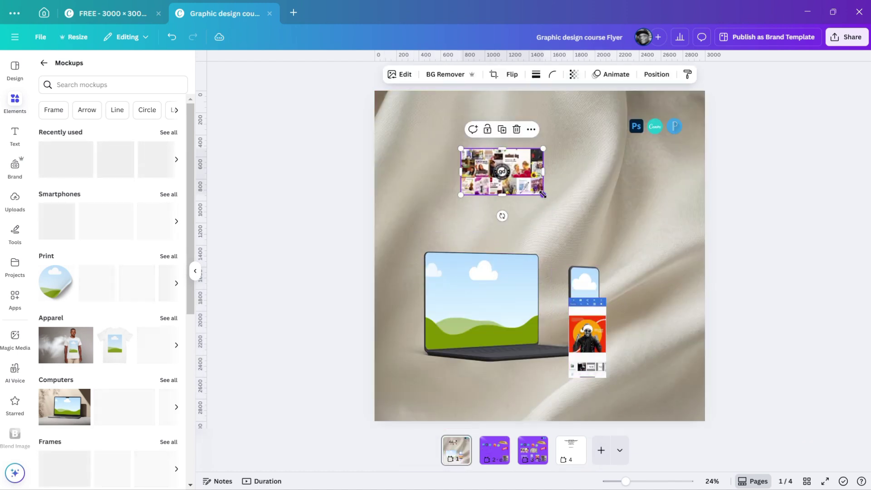
left_click_drag(543, 195, 696, 281)
left_click_drag(499, 198, 425, 191)
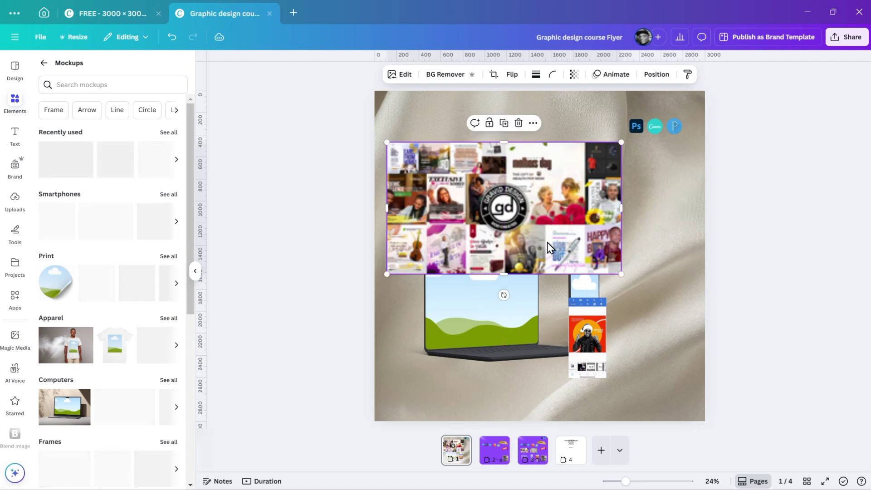
left_click_drag(521, 185, 498, 294)
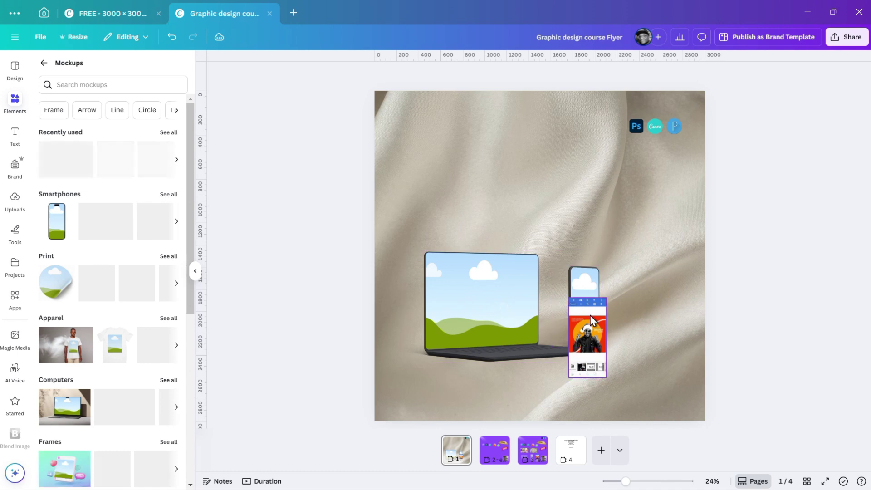
mouse_move(606, 321)
left_mouse_down()
mouse_move(680, 233)
mouse_move(585, 315)
mouse_move(600, 314)
left_mouse_up()
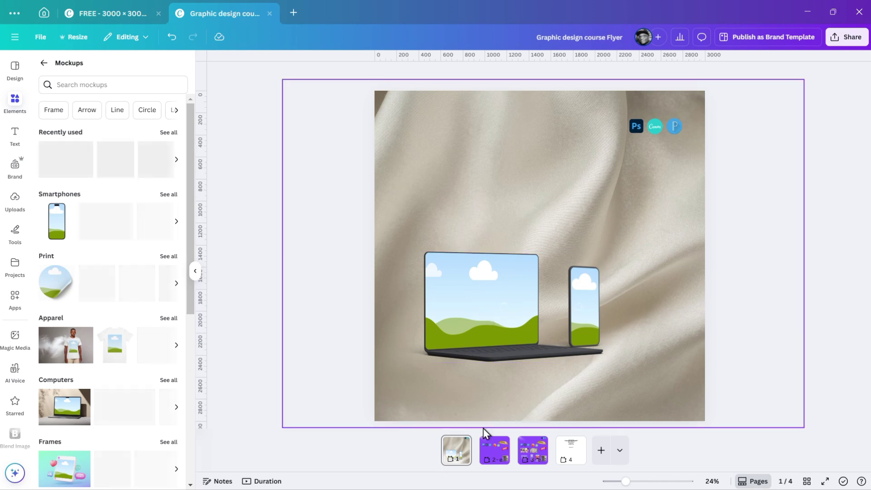
- Bring the "100% OFF on all training" badge from the assets page onto the fabric page
left_click(492, 450)
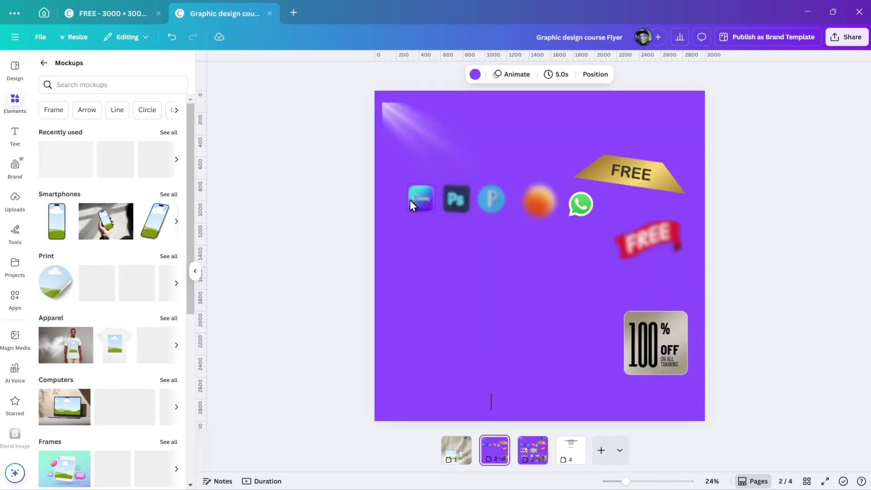
left_click(670, 361)
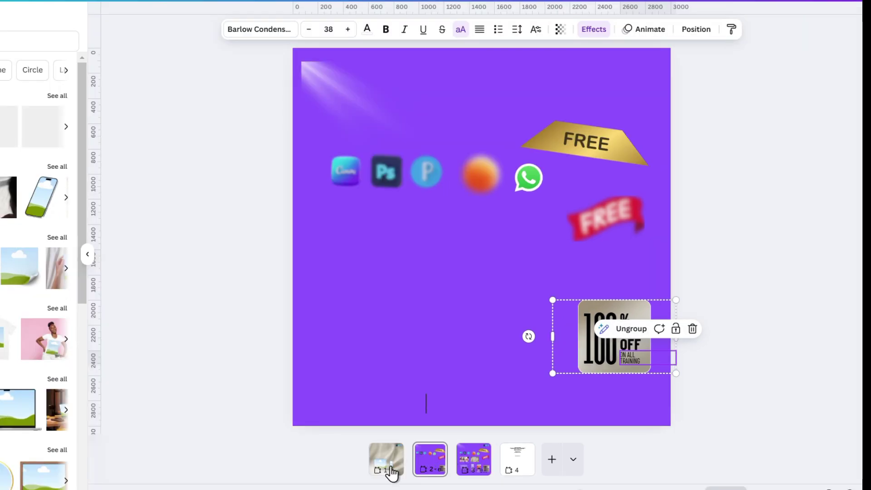
left_click(456, 457)
key("ctrl+v")
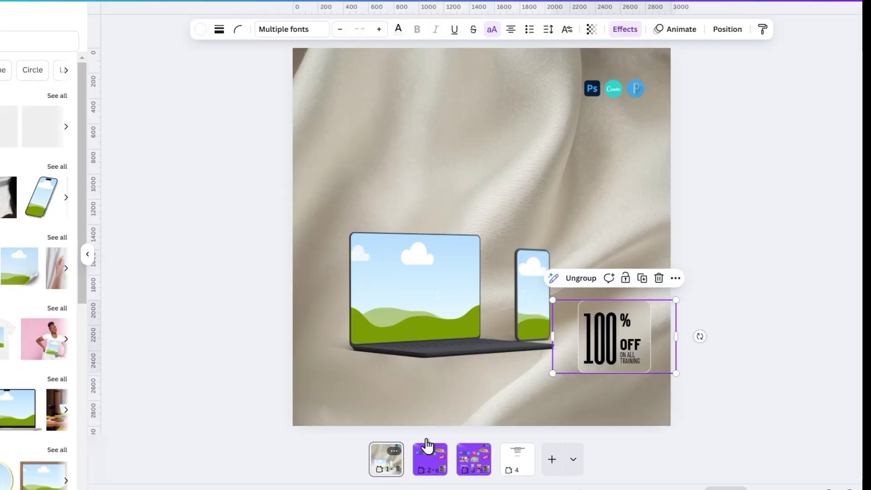
- Shift the 100% OFF badge so its box lines up with the fabric page's right edge
left_click_drag(618, 342, 613, 343)
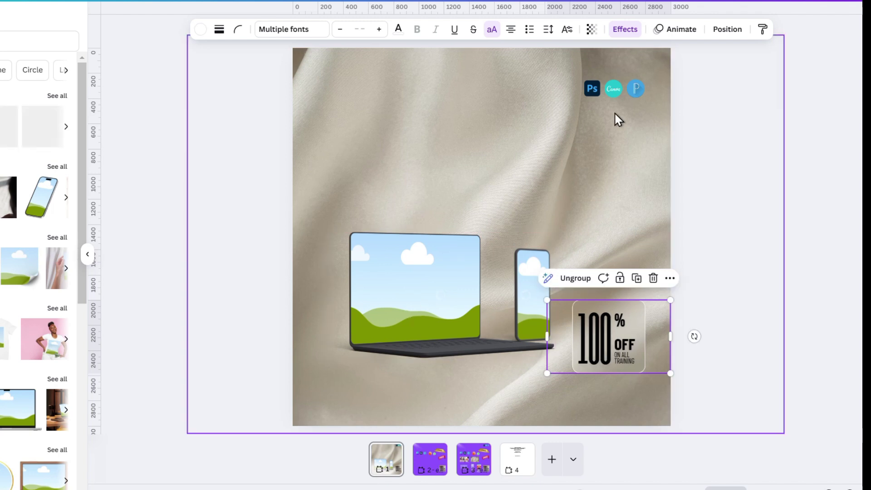
- Copy the "GRAVID DESIGN" line from the text page and add it as a new text on the fabric page
left_click(518, 460)
left_click(487, 125)
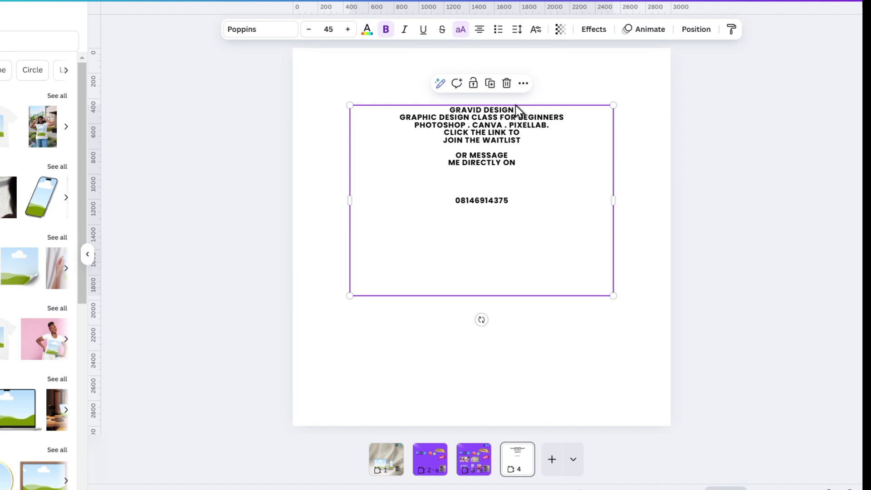
key("Escape")
left_click(519, 117)
double_click(511, 119)
left_click(518, 108)
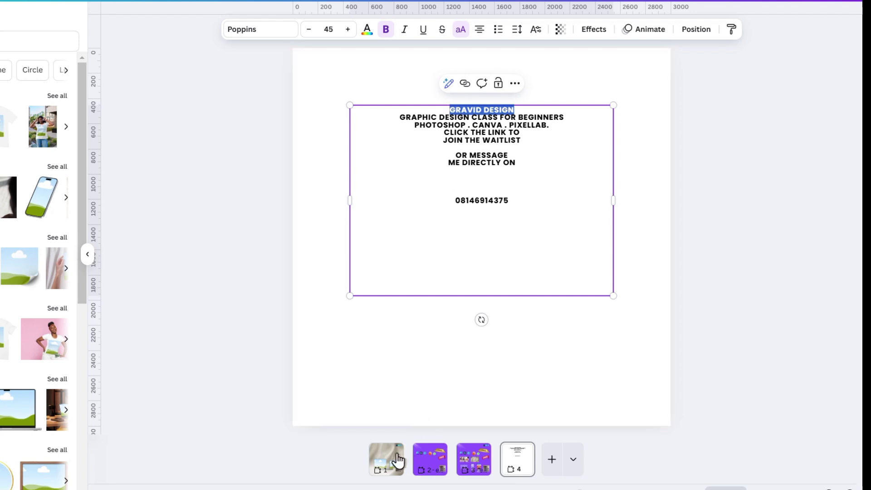
left_click(388, 462)
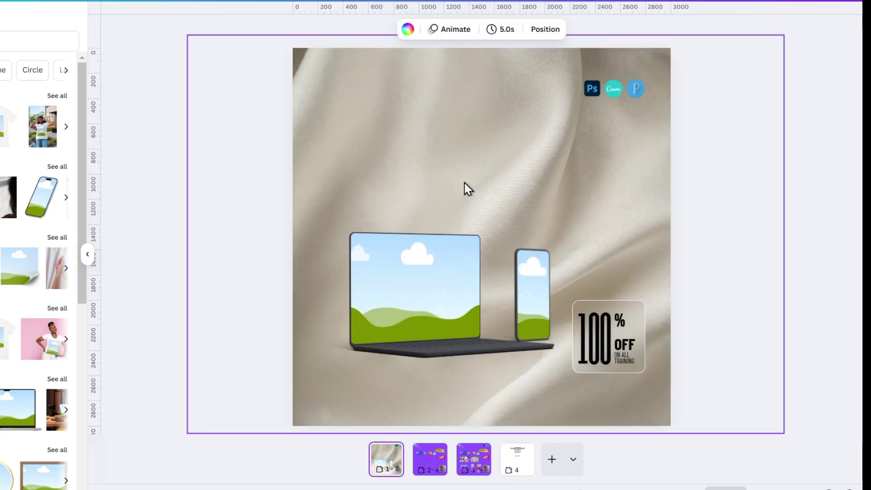
type("GRAVID DESIGN")
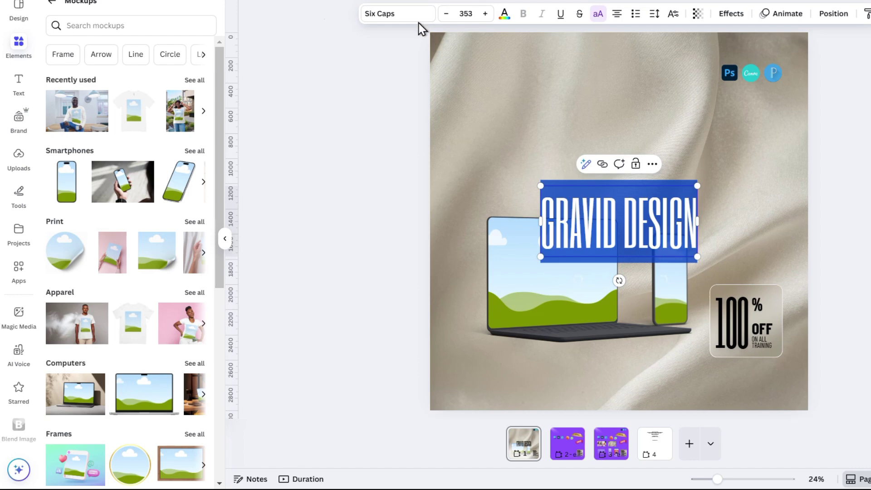
- Shrink "GRAVID DESIGN" to font size 94.4 and move it to the upper left of the page, above the laptop
left_click(272, 33)
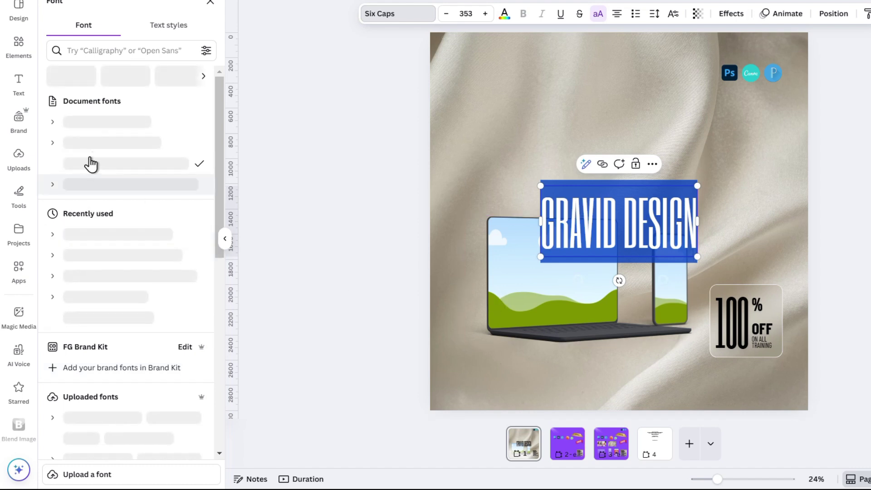
left_click_drag(697, 257, 577, 193)
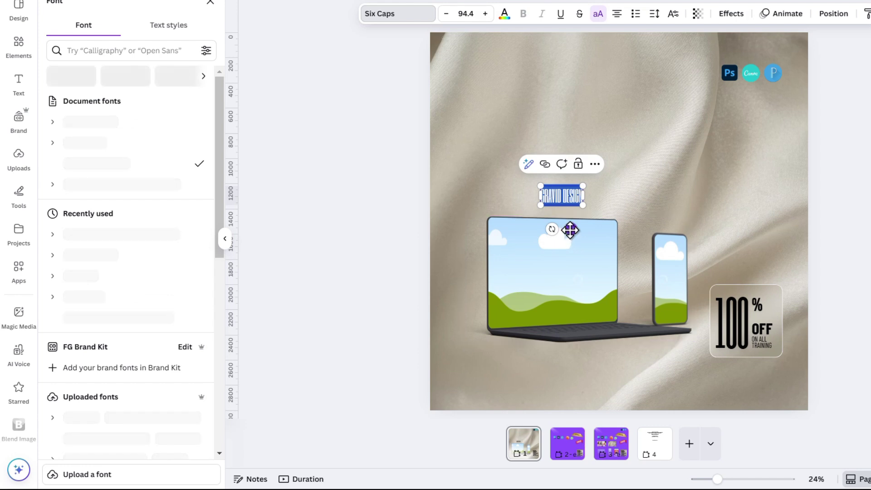
left_click_drag(571, 229, 513, 126)
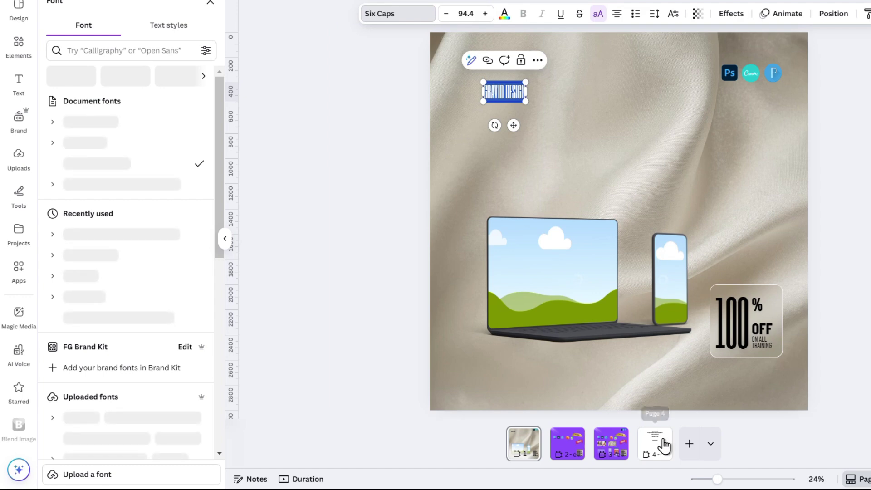
- Copy the "GRAPHIC DESIGN CLASS FOR BEGINNERS" line from the text page and paste it onto the fabric page
left_click(654, 450)
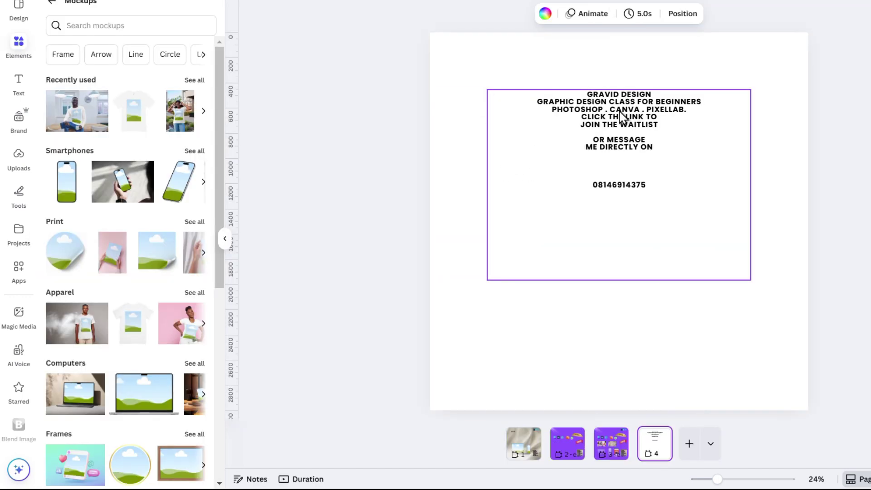
left_click(622, 117)
left_click(554, 107)
left_click_drag(538, 101, 702, 97)
key("ctrl+c")
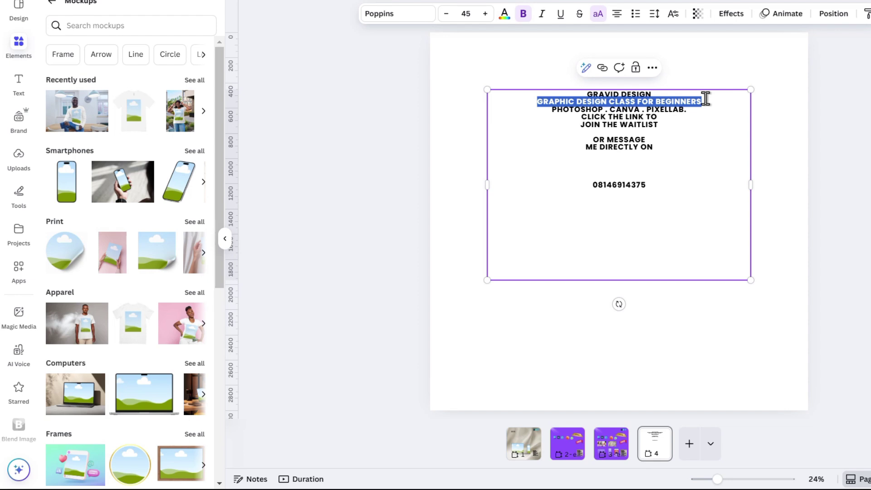
left_click(522, 452)
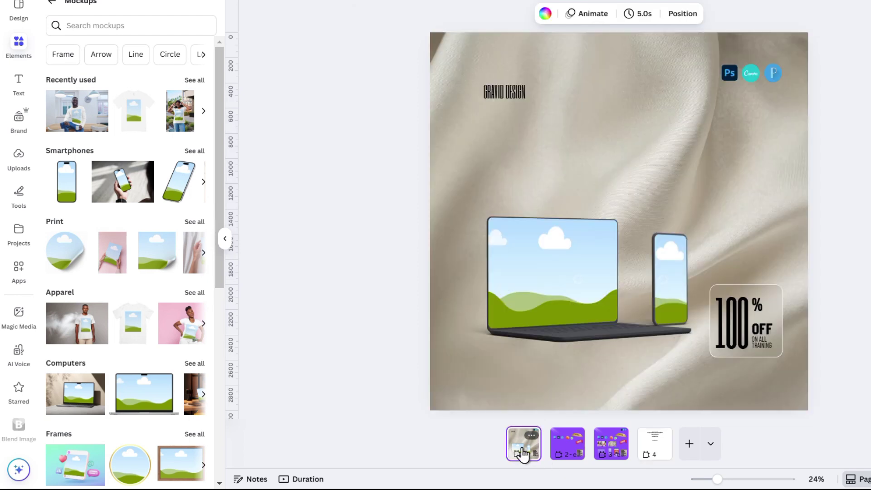
key("ctrl+v")
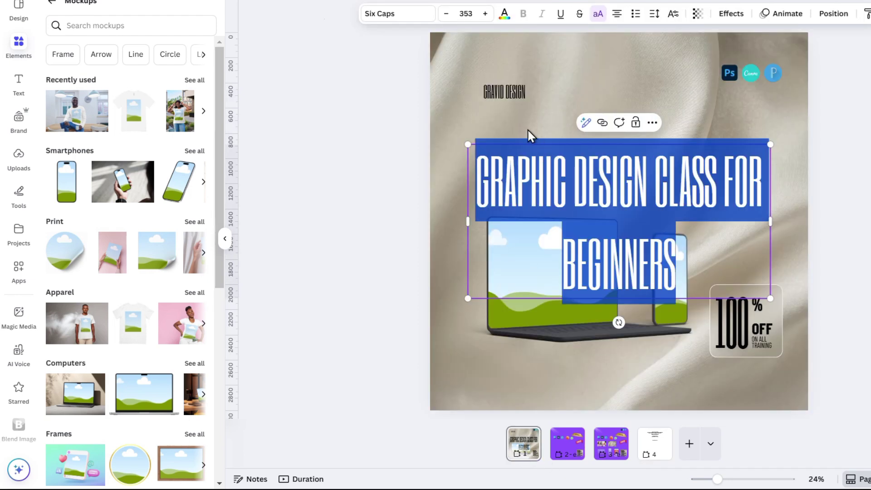
- Look through the available fonts for the "GRAVID DESIGN" text
left_click(519, 97)
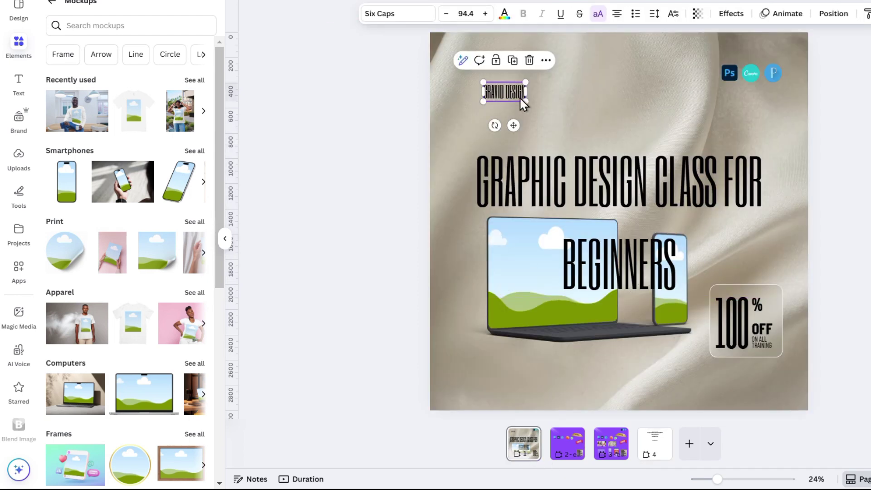
left_click(435, 15)
scroll(138, 318, "down", 3)
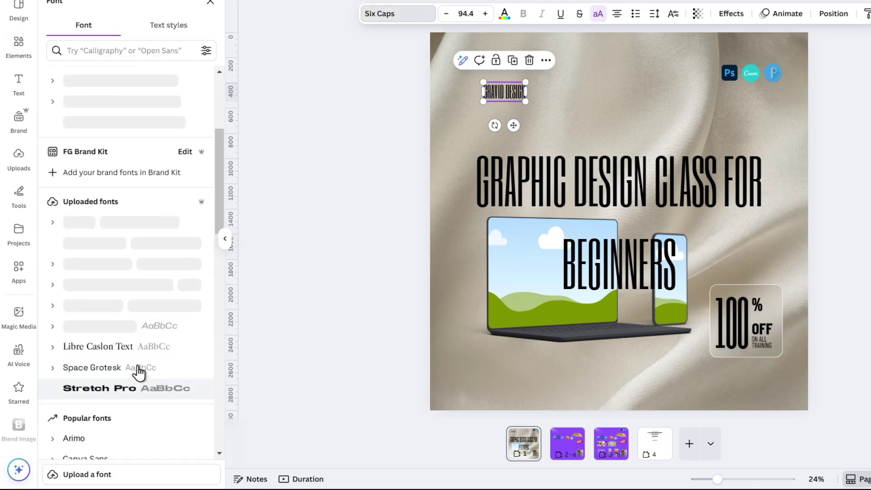
scroll(151, 380, "down", 3)
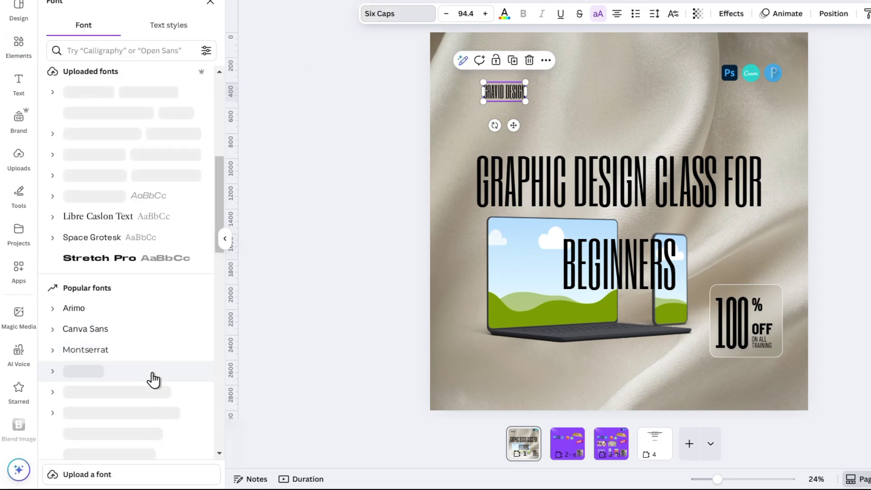
scroll(171, 315, "up", 7)
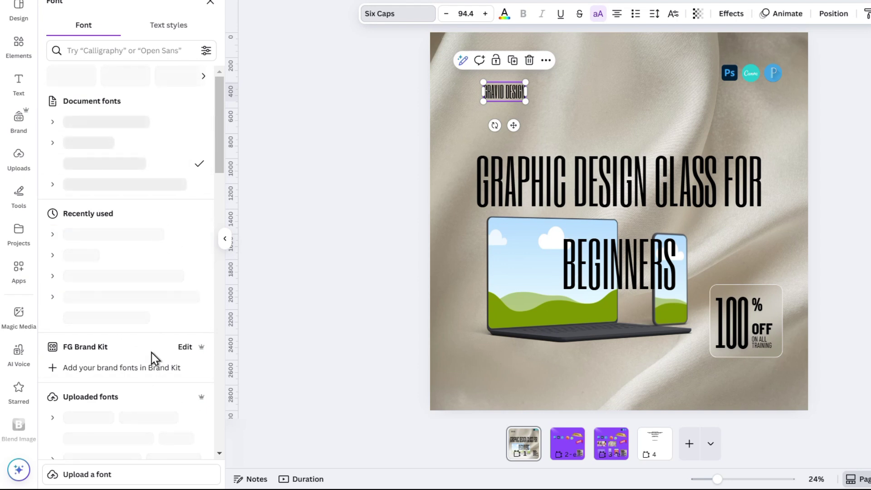
scroll(161, 295, "down", 3)
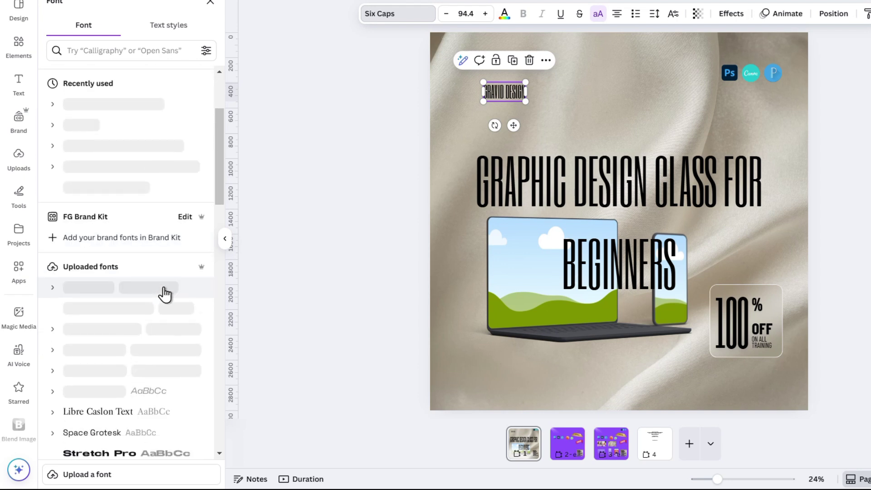
scroll(165, 295, "down", 4)
scroll(167, 295, "up", 7)
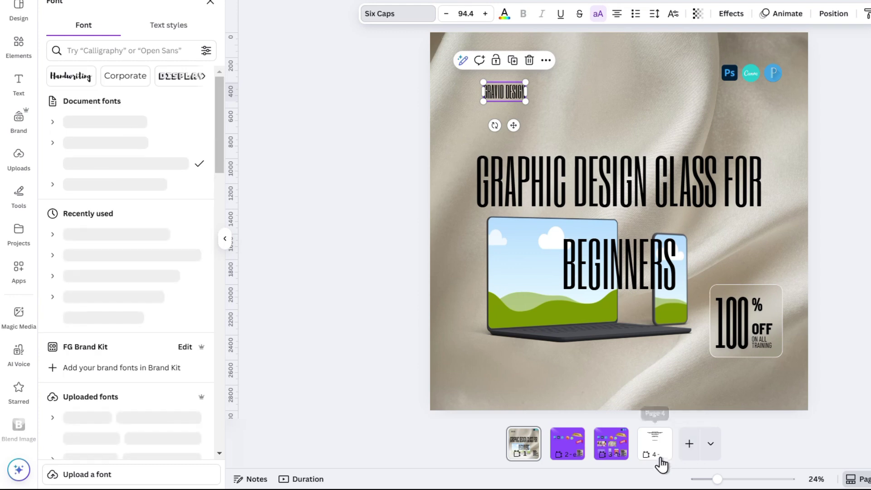
- Copy the style of the Poppins text block on the text page onto "GRAVID DESIGN" on the fabric page
left_click(656, 449)
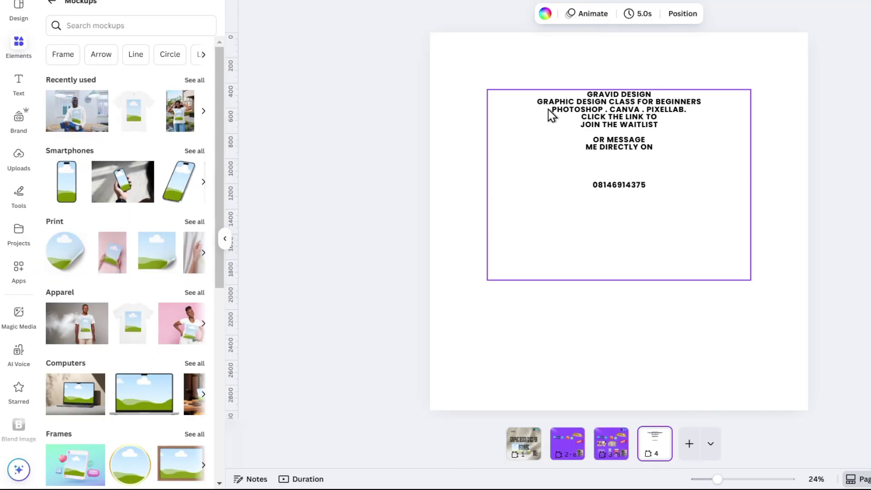
left_click(607, 117)
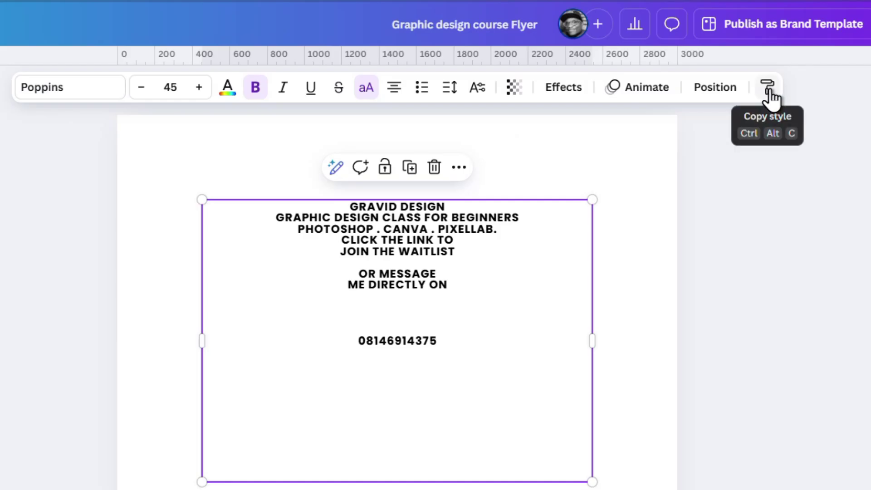
left_click(869, 14)
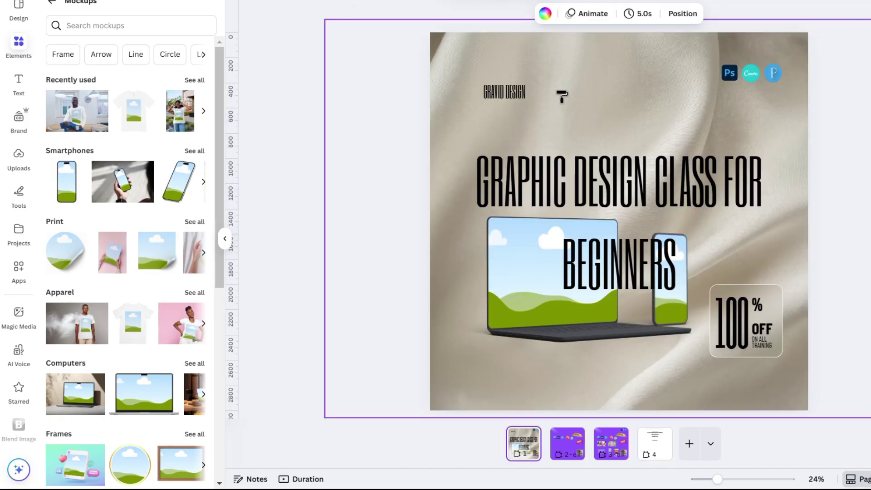
left_click(504, 92)
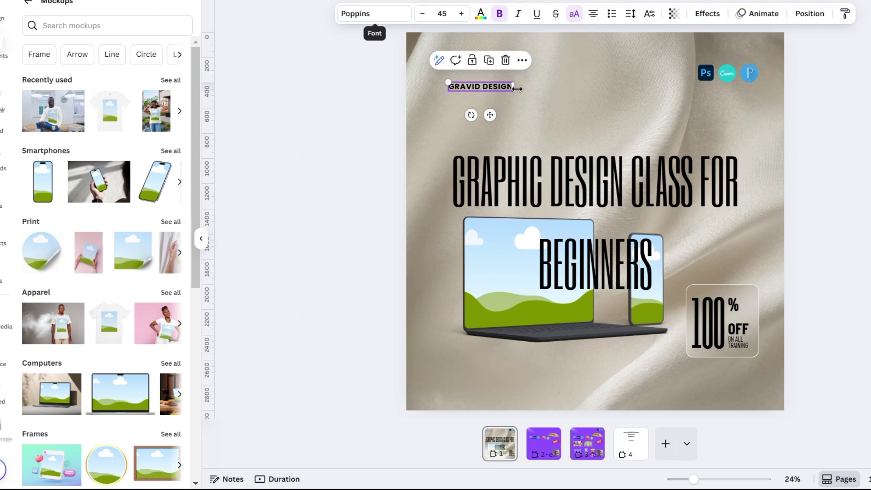
- Widen the "GRAVID DESIGN" text box, left-align it, and set letter spacing to 800 and line spacing to 1.5
left_click_drag(514, 86, 632, 86)
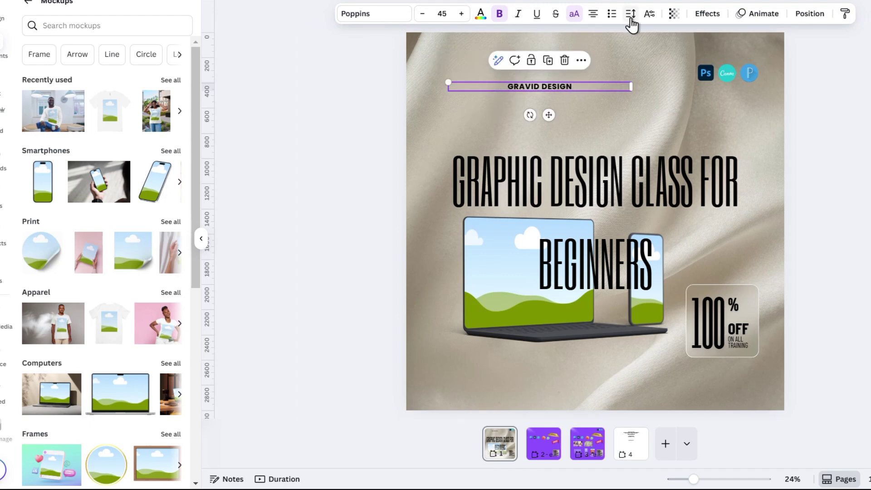
left_click(594, 15)
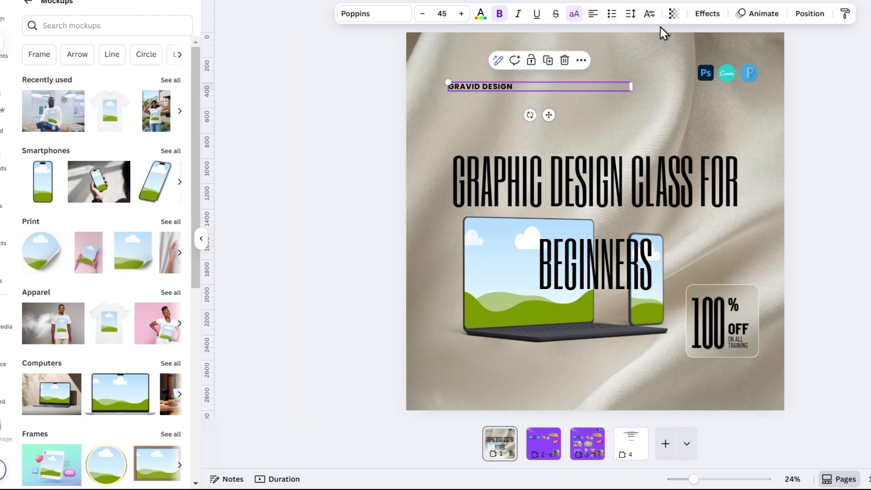
left_click(631, 13)
mouse_move(604, 93)
left_mouse_down()
mouse_move(633, 92)
mouse_move(616, 92)
left_mouse_up()
left_click_drag(598, 59, 663, 64)
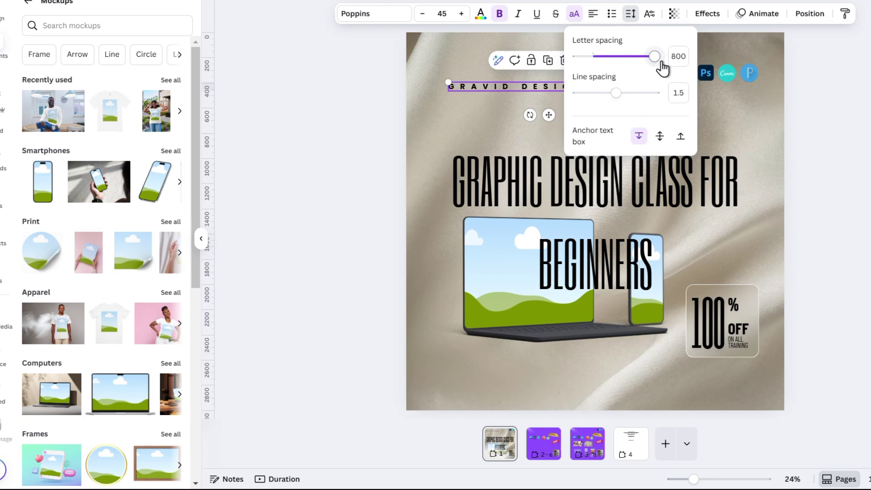
left_click(825, 128)
- Move the "GRAPHIC DESIGN CLASS FOR BEGINNERS" headline just below "GRAVID DESIGN" and apply the text page's copied Poppins style to it
left_click(659, 213)
left_click_drag(658, 207, 642, 146)
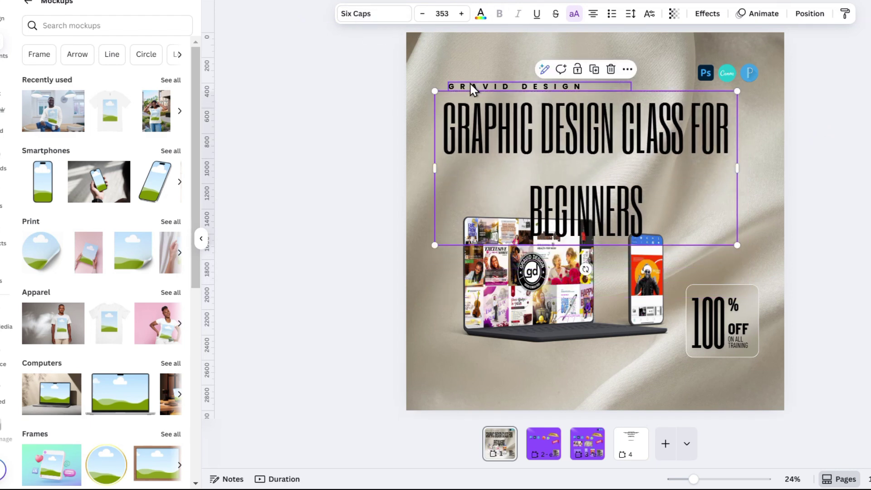
left_click(631, 444)
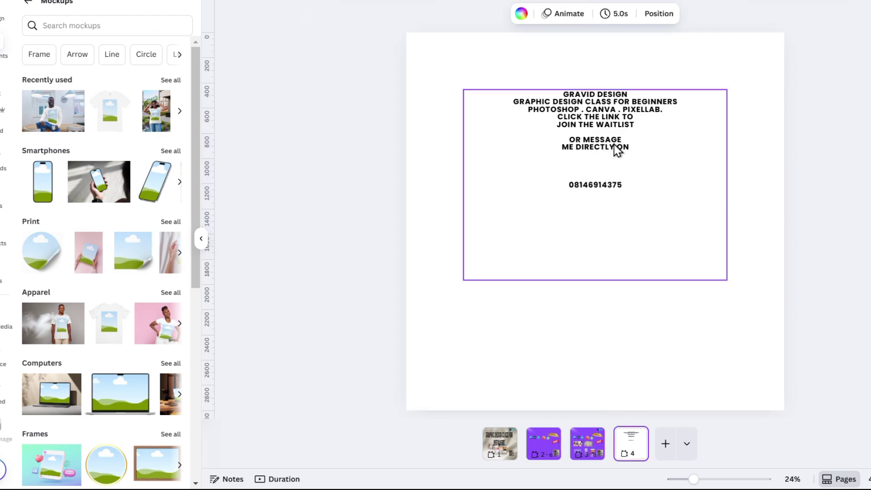
left_click(620, 138)
left_click(845, 14)
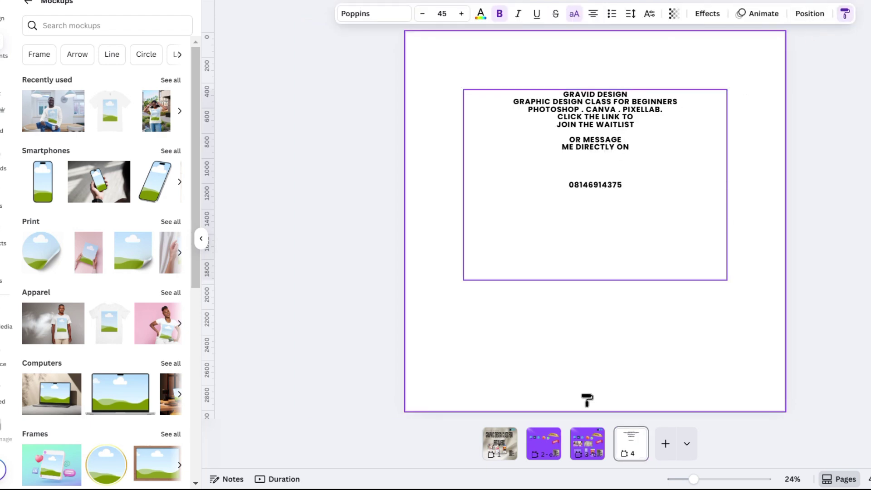
left_click(499, 447)
left_click(590, 214)
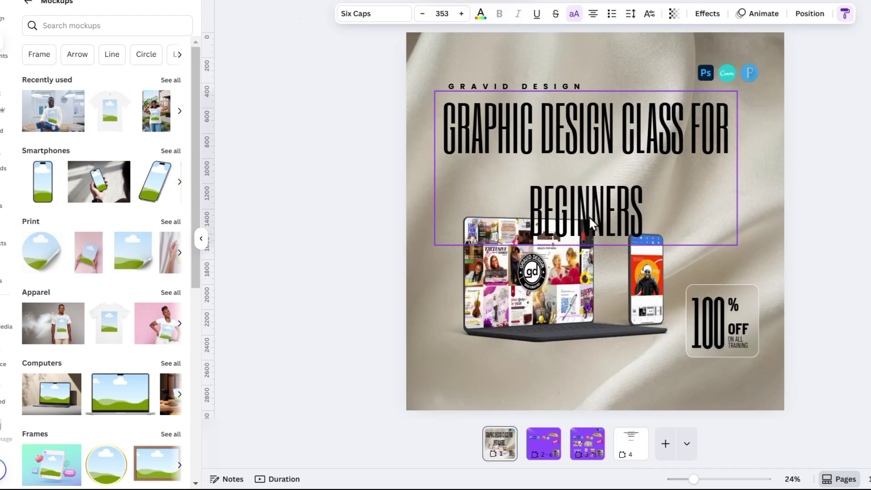
- Left-align the headline with "GRAVID DESIGN" and enlarge it to font size 240
left_click_drag(670, 96, 817, 177)
left_click_drag(636, 123, 597, 119)
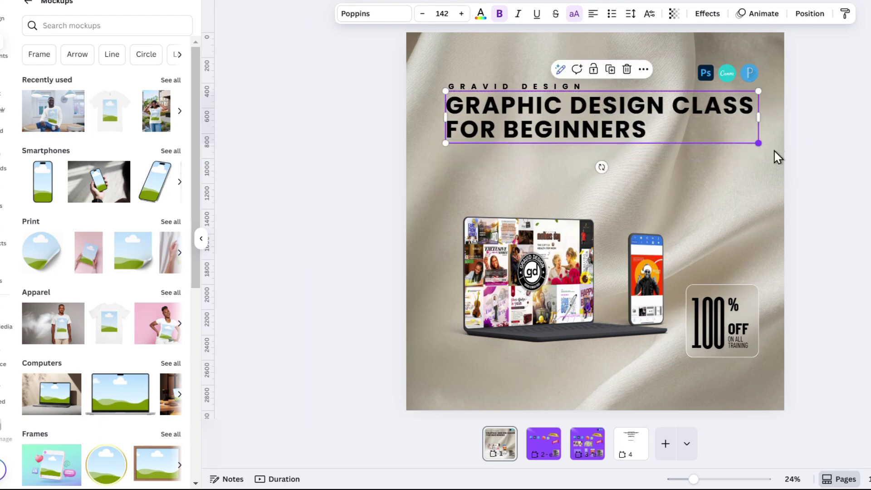
left_click_drag(758, 143, 870, 180)
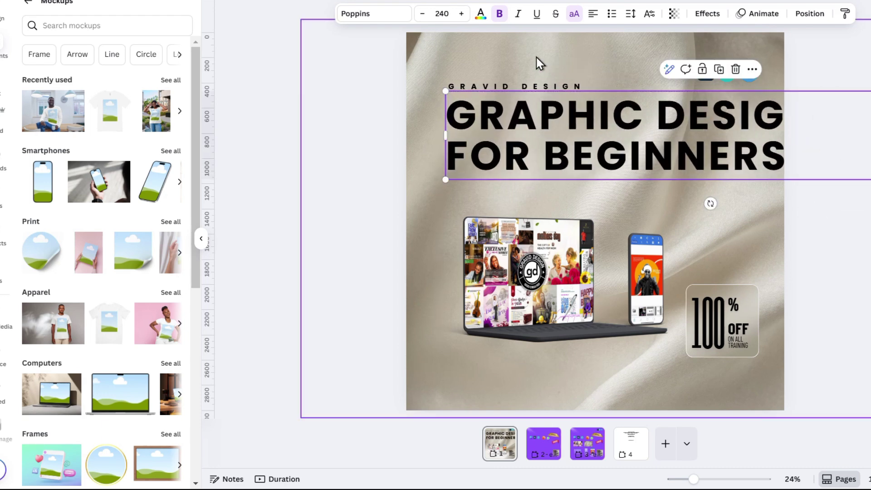
- Check the headline's kerning and ligature options, and tighten its letter spacing to -75
left_click(631, 15)
left_click(646, 17)
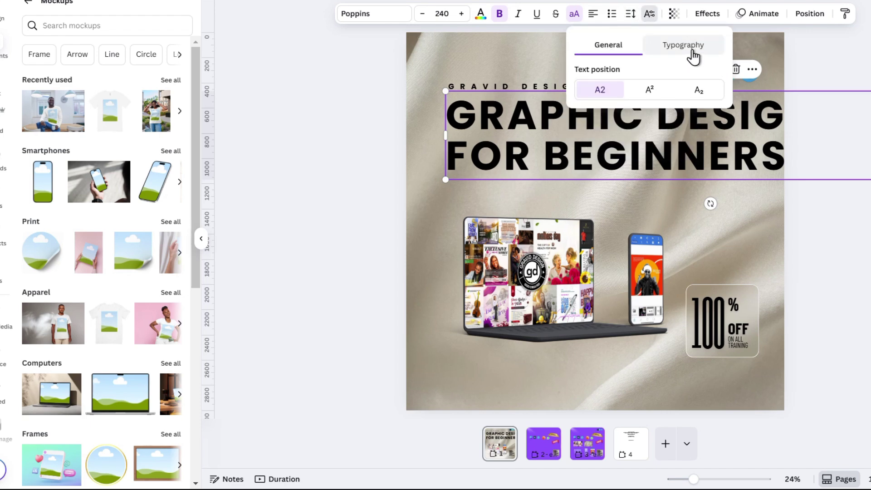
left_click(688, 46)
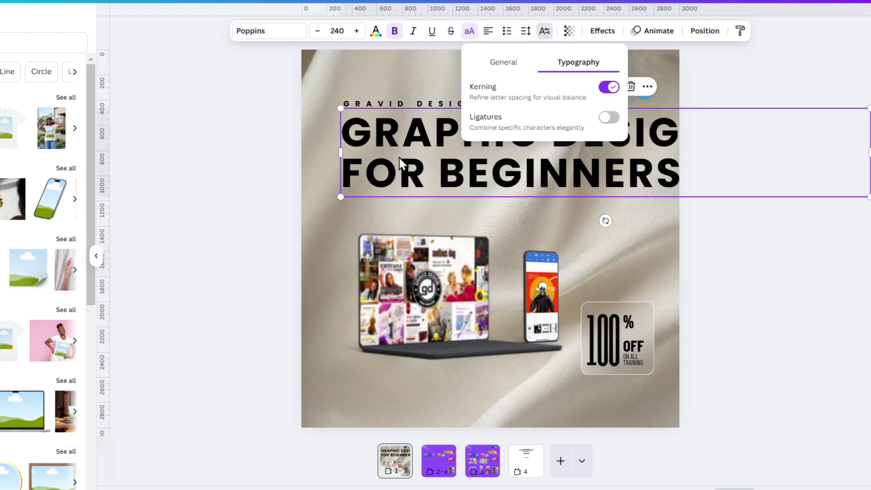
left_click(526, 32)
left_click_drag(490, 76, 482, 79)
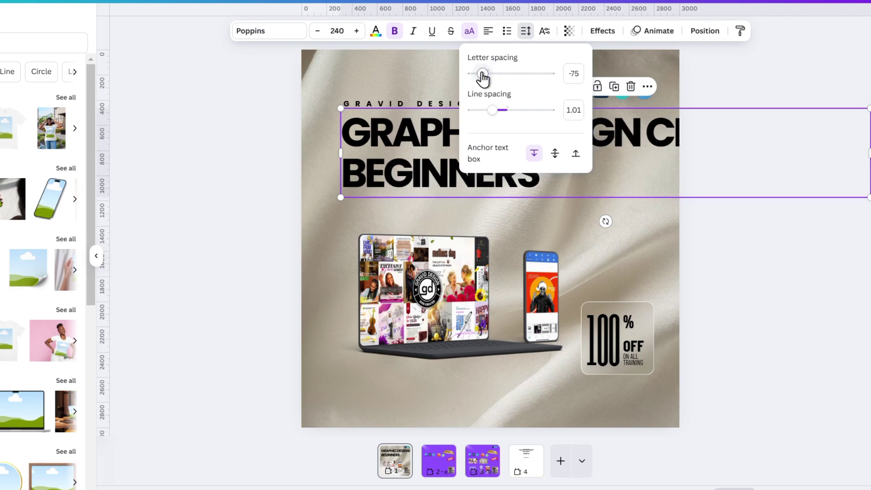
- Break the headline into three lines: "GRAPHIC", "DESIGN CLASS" and "FOR BEGINNERS"
double_click(422, 139)
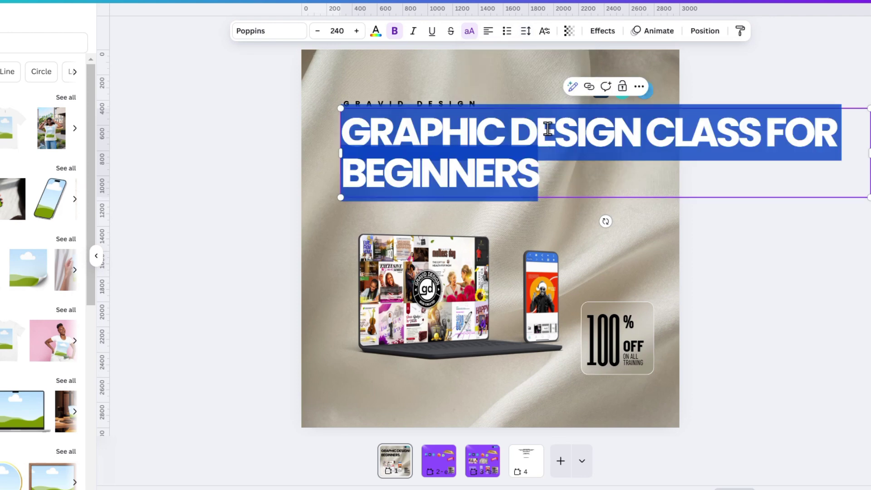
left_click(519, 134)
key("Return")
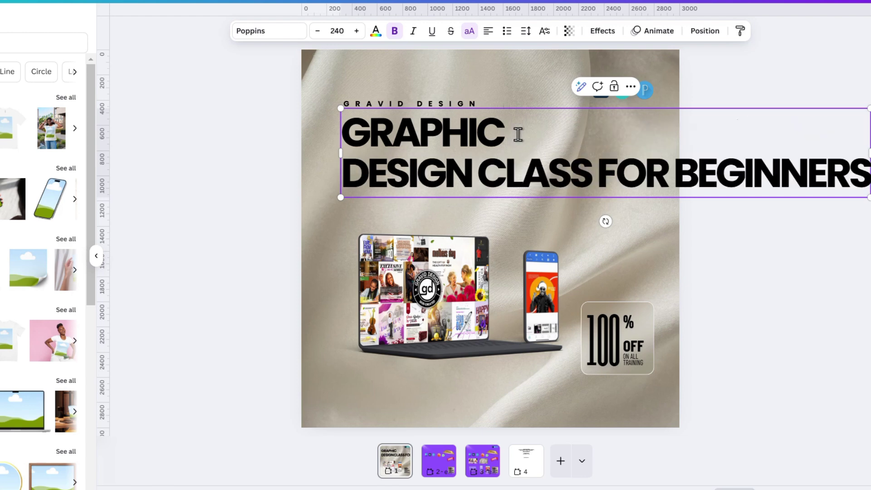
left_click(603, 170)
key("BackSpace")
key("Return")
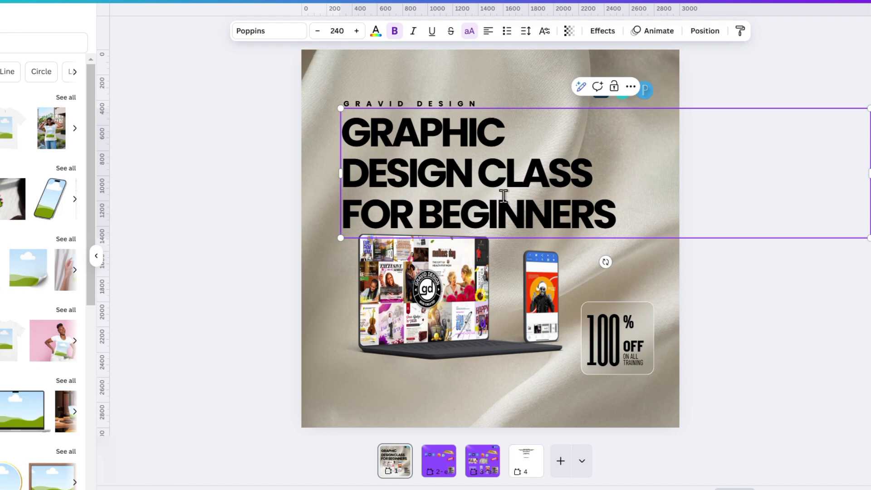
- Tighten the three-line headline's line spacing to 0.74
left_click(525, 40)
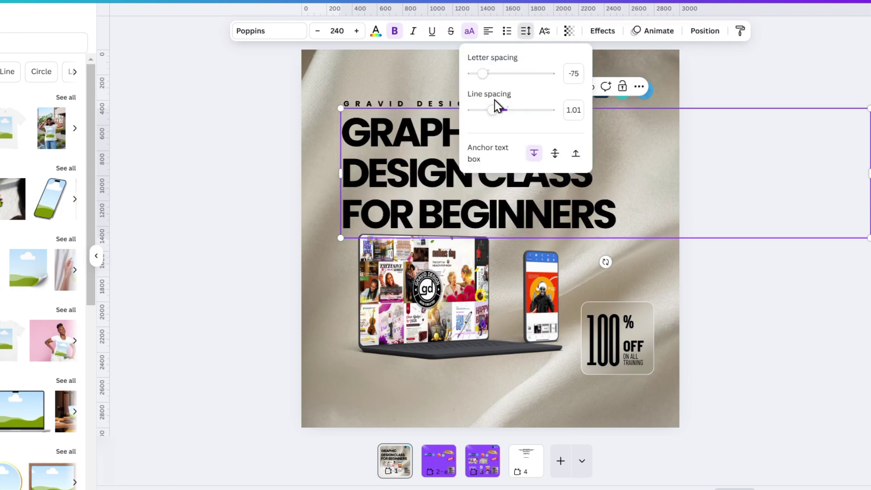
left_click_drag(493, 110, 483, 116)
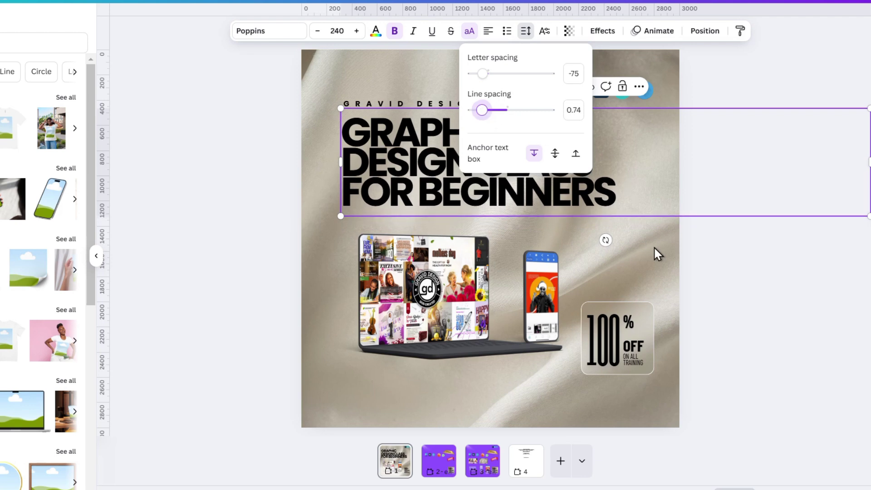
left_click(690, 279)
left_click(737, 252)
- Narrow the headline's text box to fit its words and scale the headline down to font size 219
left_click(562, 164)
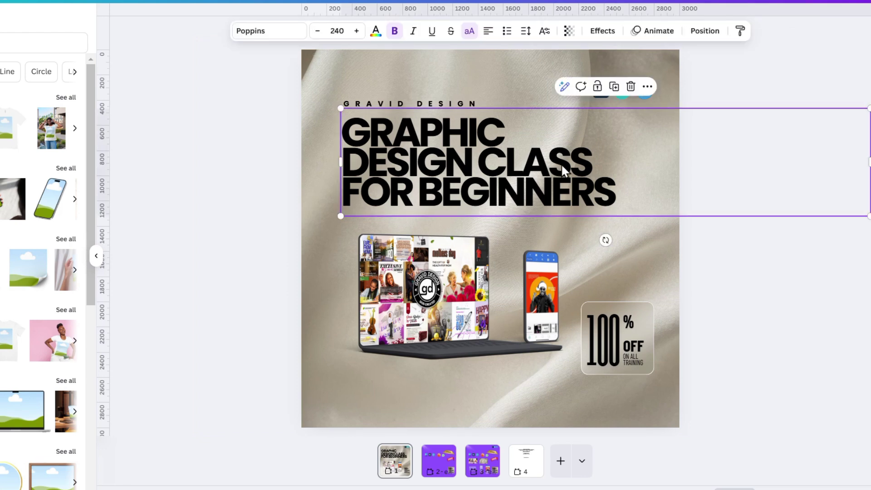
scroll(609, 179, "down", 2)
left_click_drag(680, 200, 555, 200)
scroll(540, 217, "up", 1)
scroll(541, 219, "up", 1)
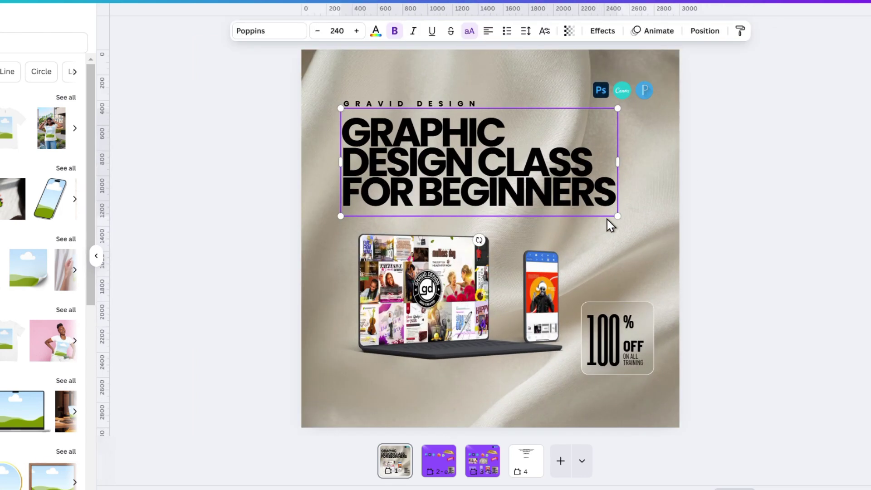
left_click_drag(618, 216, 594, 204)
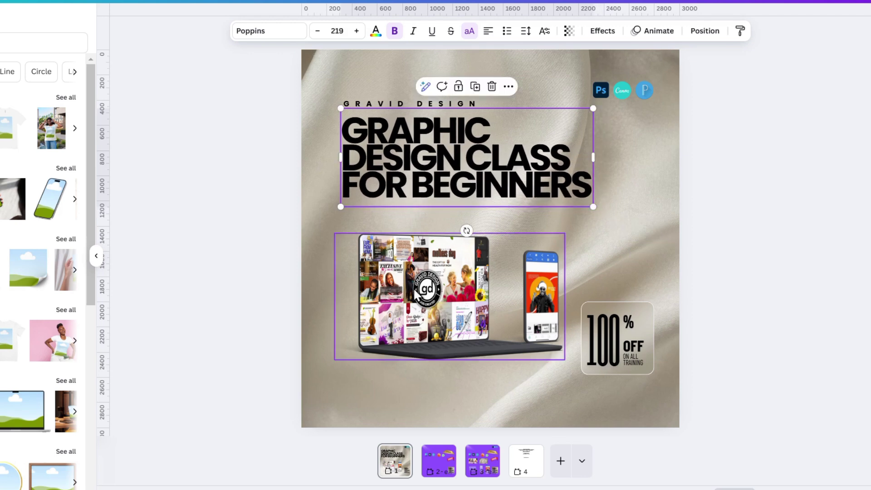
- Shift the laptop mockup toward the flyer's left edge, enlarge it, and move the phone mockup down and closer to the laptop screen
left_click_drag(531, 302, 507, 304)
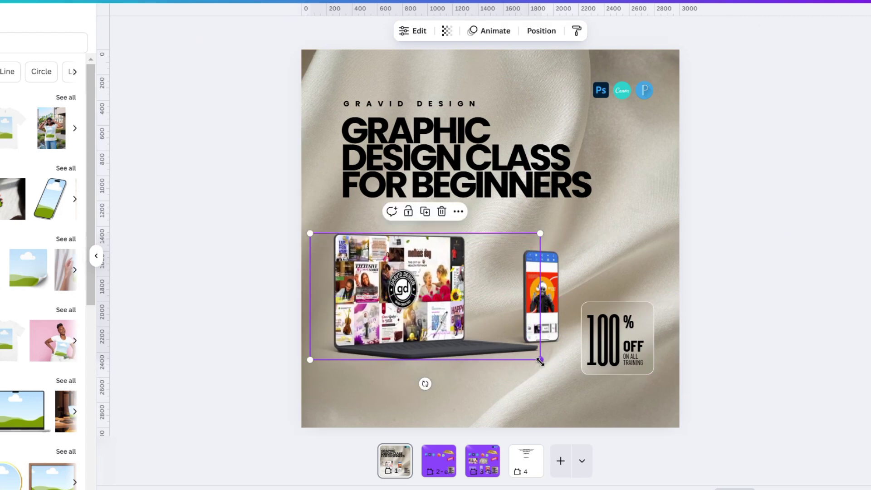
left_click_drag(541, 360, 587, 391)
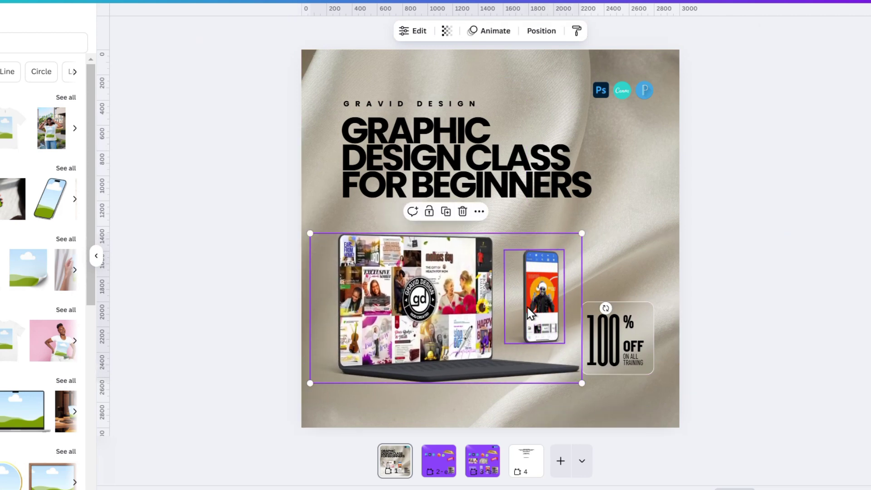
left_click(547, 293)
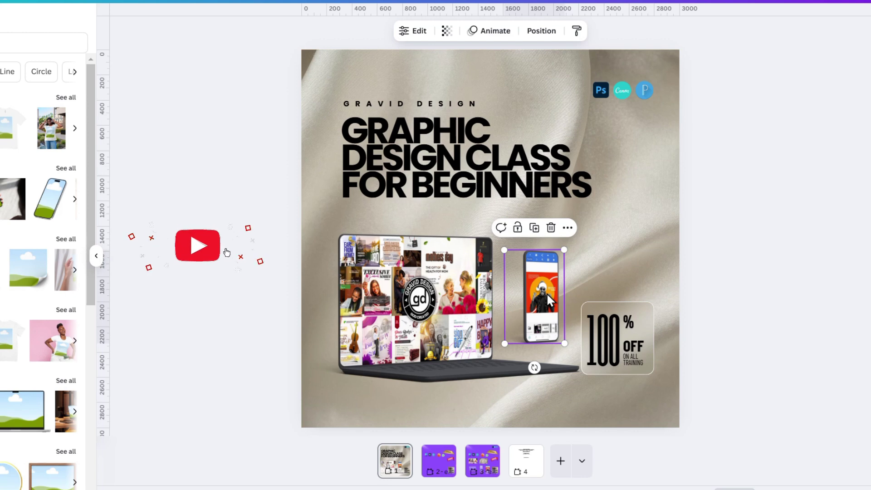
left_click_drag(547, 293, 533, 306)
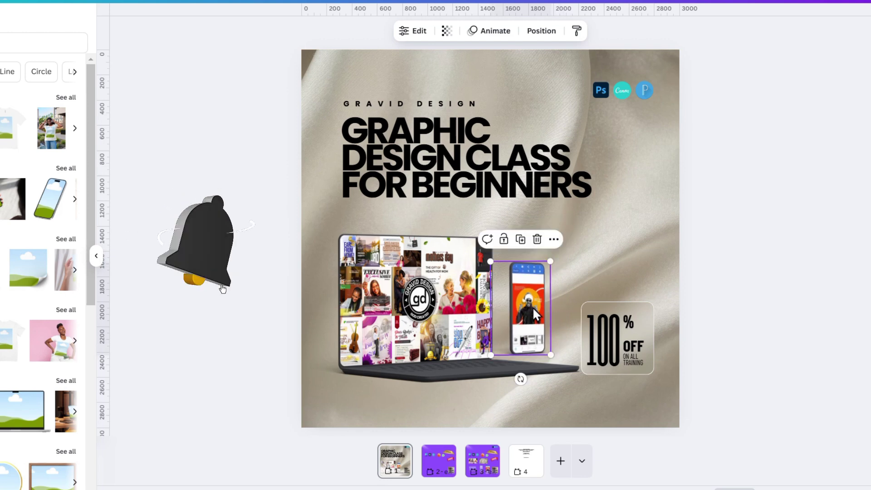
left_click(474, 169)
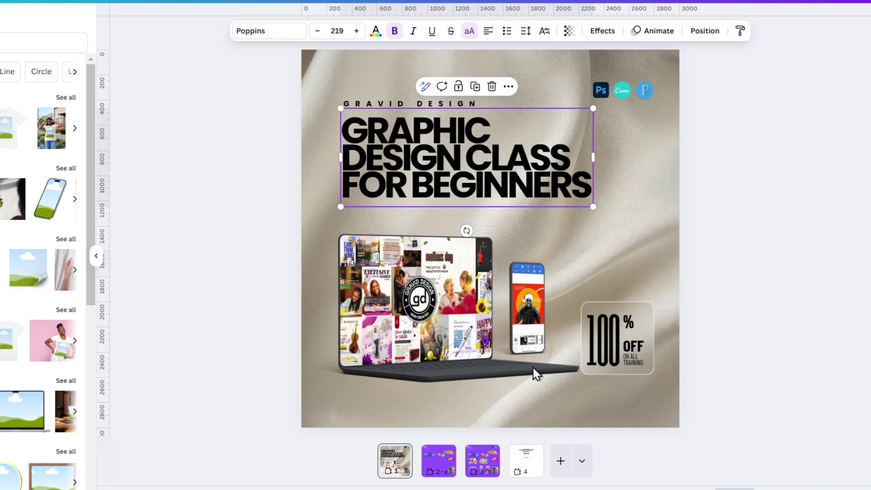
- Copy the line "PHOTOSHOP . CANVA . PIXELLAB." from the text page and paste it onto the flyer page
left_click(530, 467)
left_click(515, 144)
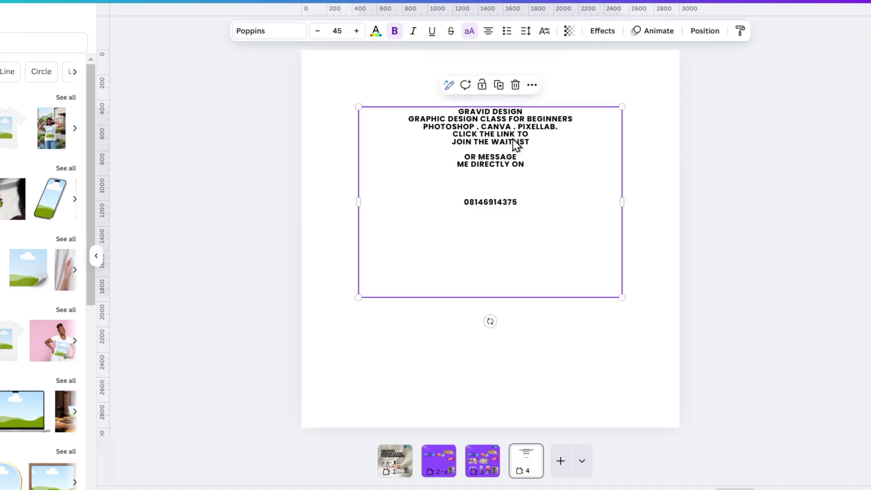
double_click(442, 133)
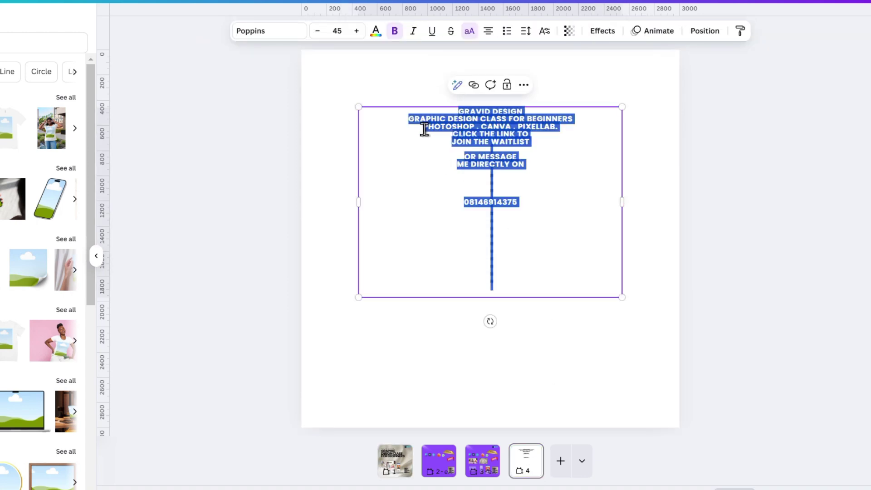
left_click_drag(424, 129, 568, 129)
key("ctrl+c")
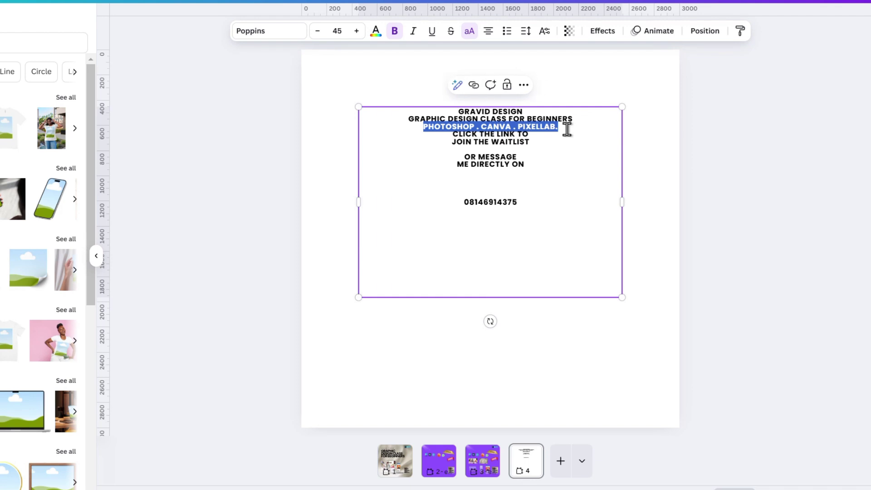
left_click(402, 470)
key("ctrl+v")
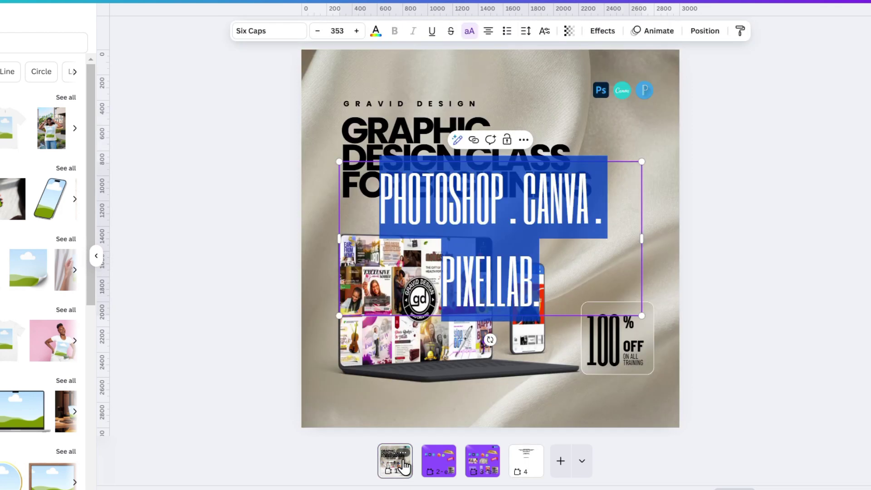
- Apply the "GRAVID DESIGN" text style to the "PHOTOSHOP . CANVA . PIXELLAB." line and place it just below the headline
left_click(401, 103)
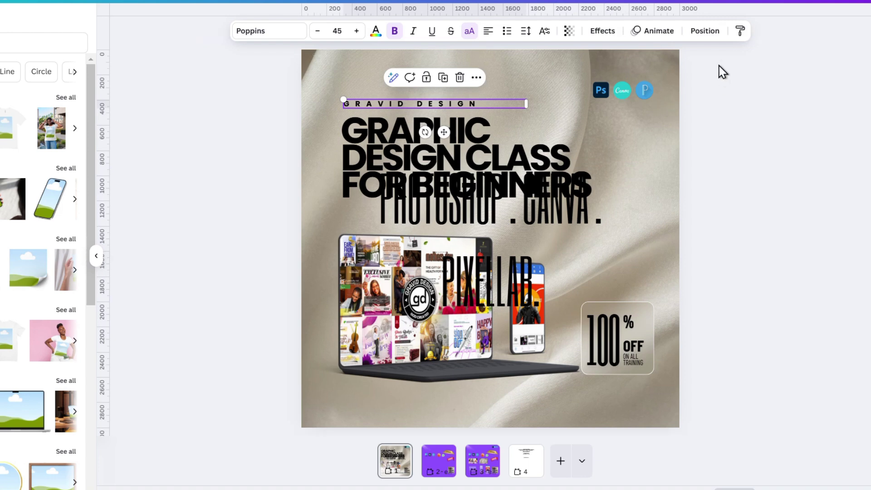
left_click(740, 31)
left_click(581, 228)
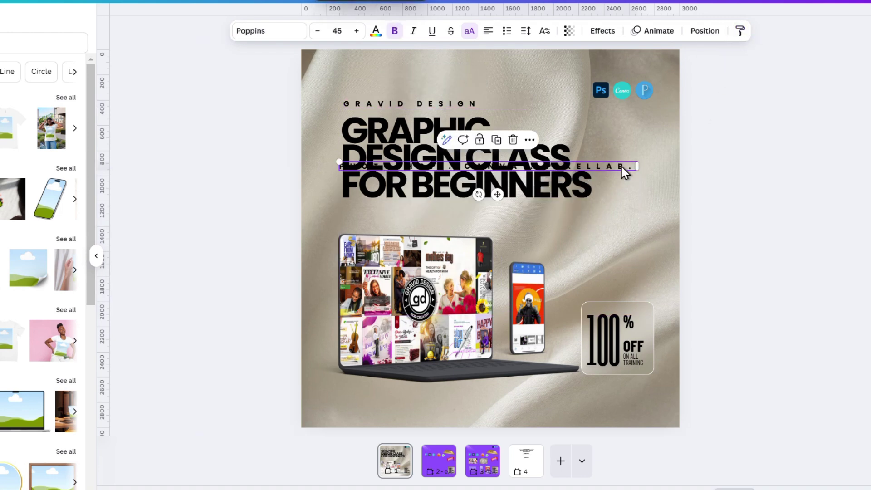
left_click_drag(622, 167, 629, 212)
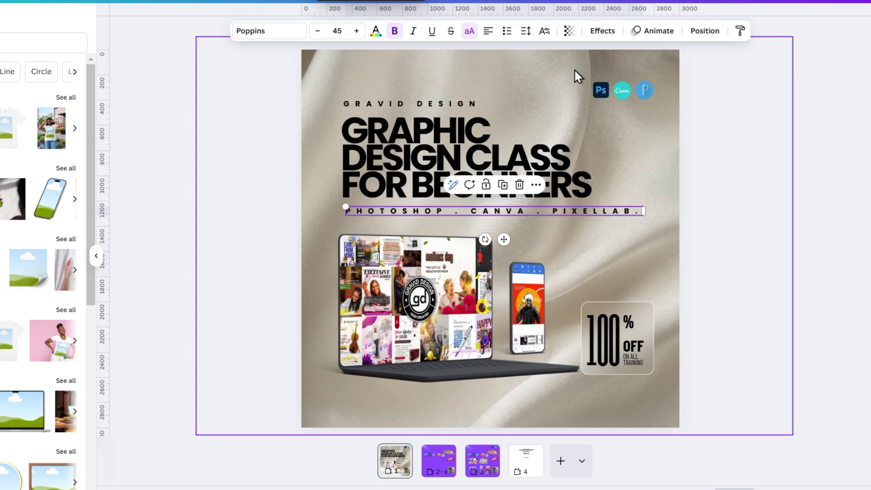
- Set the software line's letter spacing to 50, enlarge it to font size 76.1, and left-align it with "GRAVID DESIGN"
left_click(526, 31)
left_click_drag(550, 74, 492, 93)
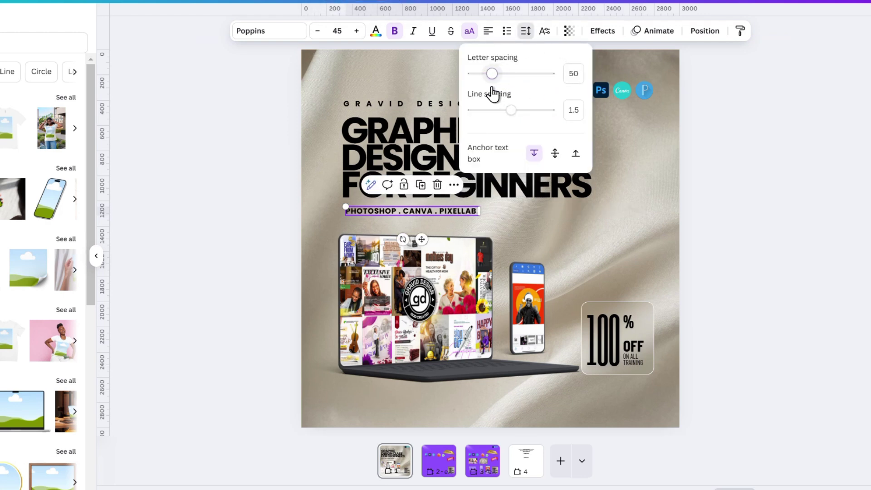
left_click_drag(480, 215, 569, 243)
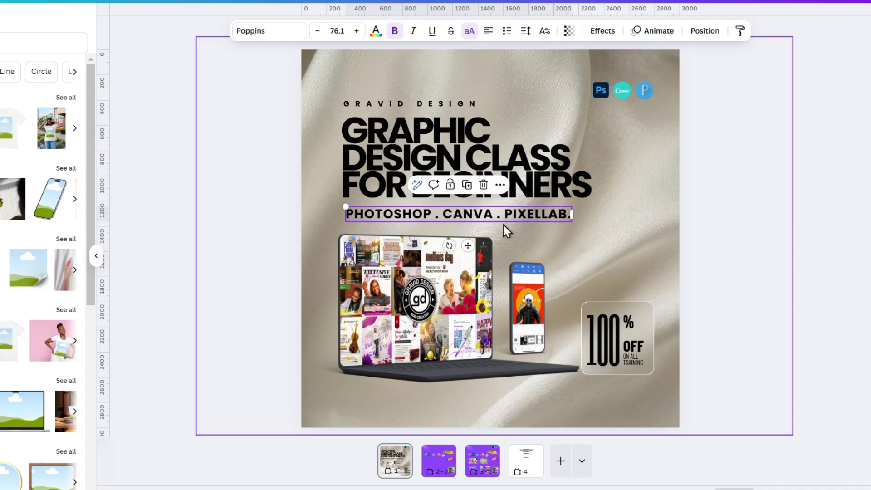
left_click_drag(491, 214, 490, 217)
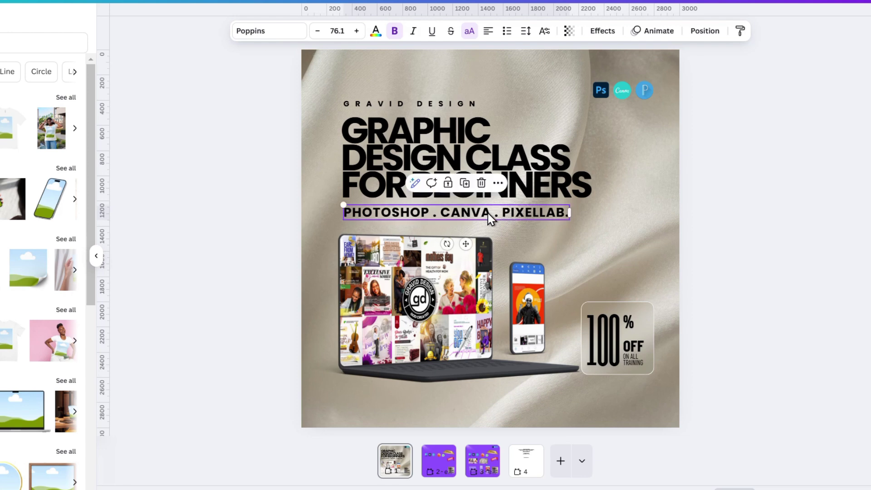
left_click(491, 217)
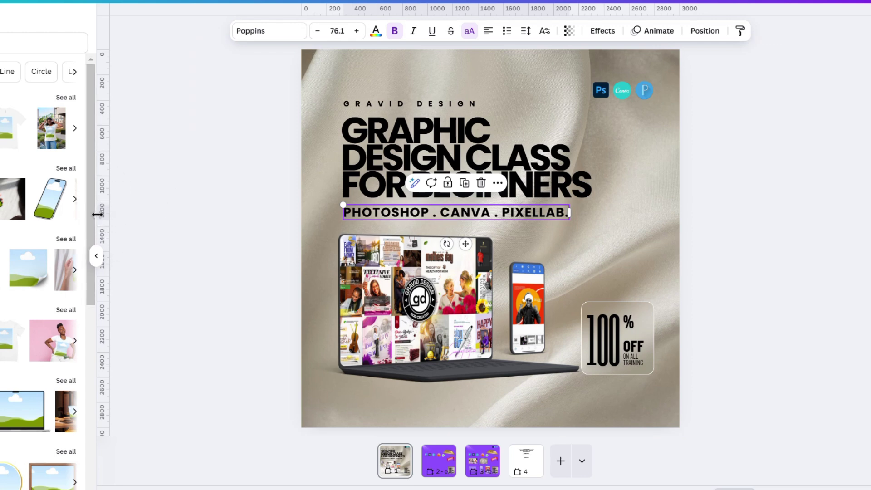
- Add a vertical ruler guide at about 327, flush with the left edge of the headline's "FOR BEGINNERS" letters
scroll(97, 218, "down", 1)
scroll(97, 218, "up", 1)
left_click_drag(114, 215, 345, 246)
scroll(446, 233, "up", 5)
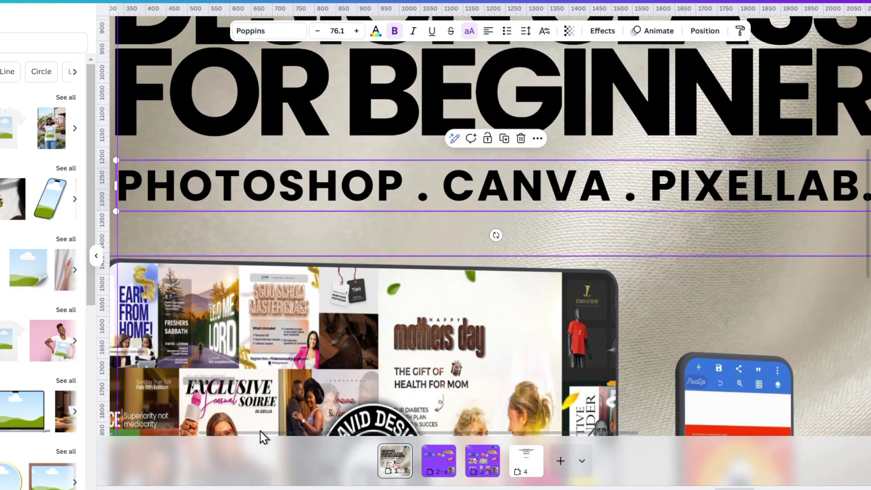
left_click_drag(262, 433, 170, 438)
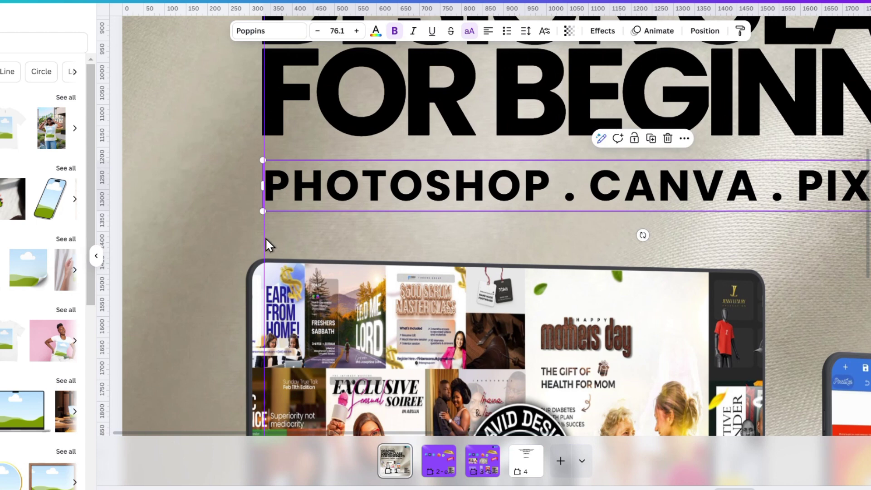
left_click_drag(264, 242, 261, 282)
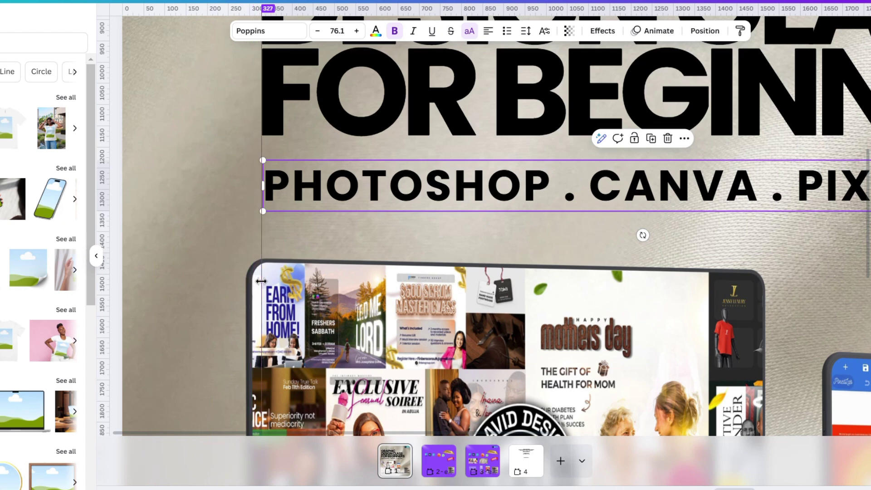
- Align the left edges of the "PHOTOSHOP . CANVA . PIXELLAB." line and the laptop mockup with the vertical guide
mouse_move(348, 186)
left_mouse_down()
mouse_move(337, 181)
mouse_move(341, 187)
left_mouse_up()
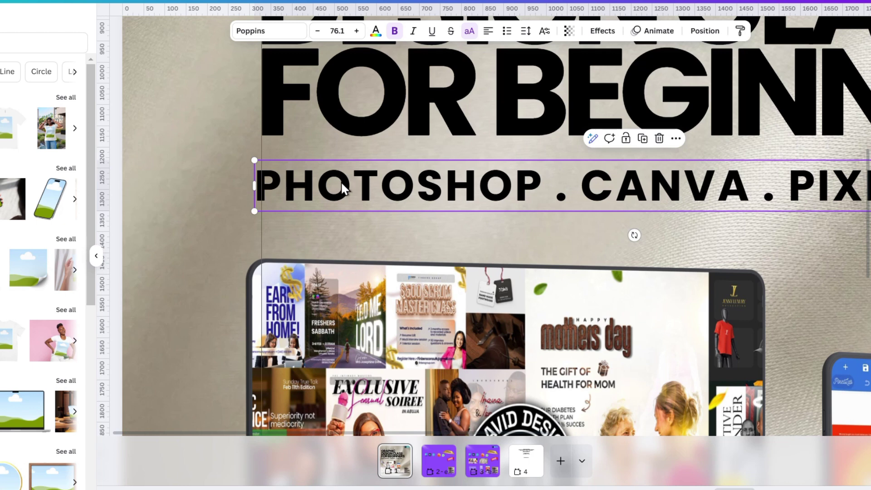
scroll(341, 181, "right", 3)
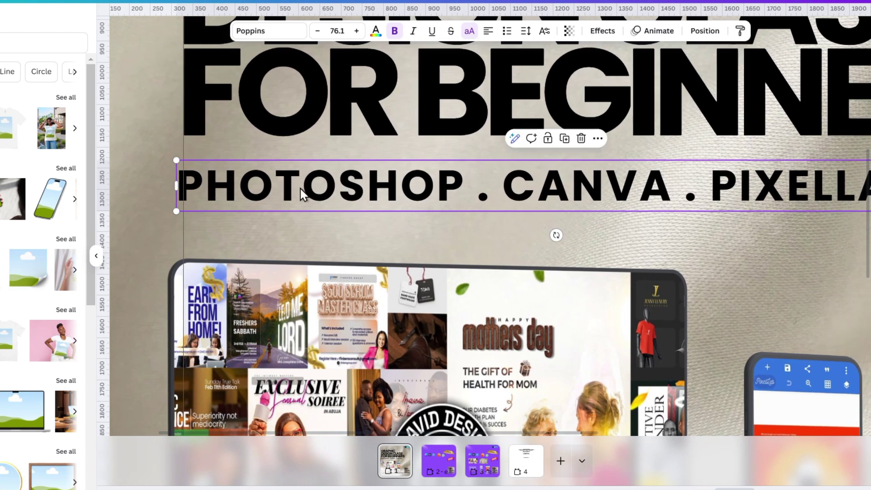
left_click_drag(303, 194, 305, 187)
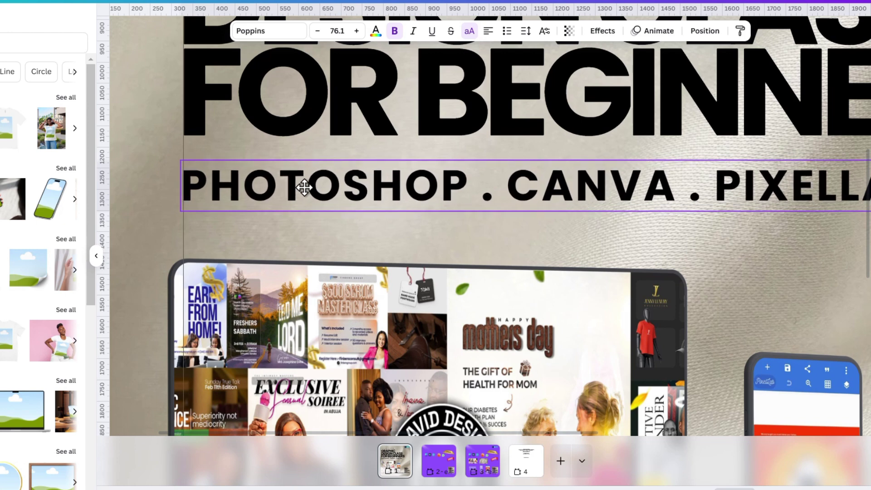
left_click(274, 297)
left_click_drag(253, 306, 265, 310)
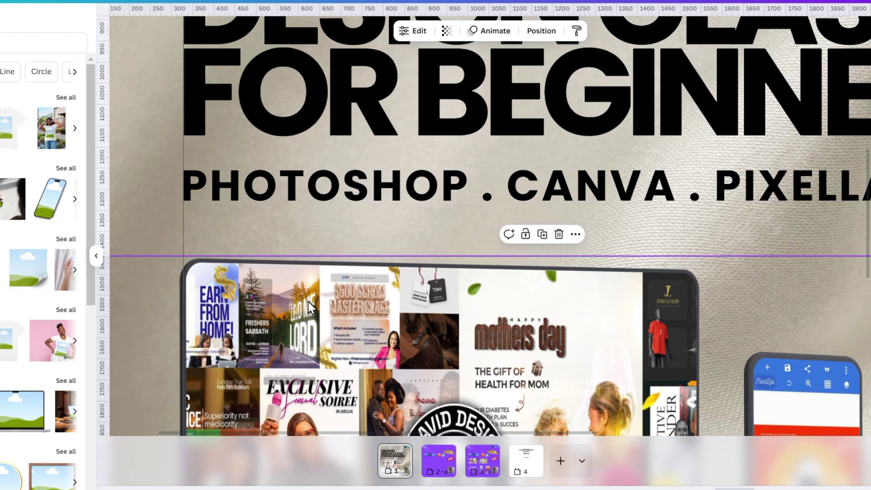
- Align "GRAVID DESIGN" with the vertical guide and review the whole flyer's left alignment
scroll(273, 313, "down", 2)
left_click(263, 64)
scroll(265, 66, "up", 5)
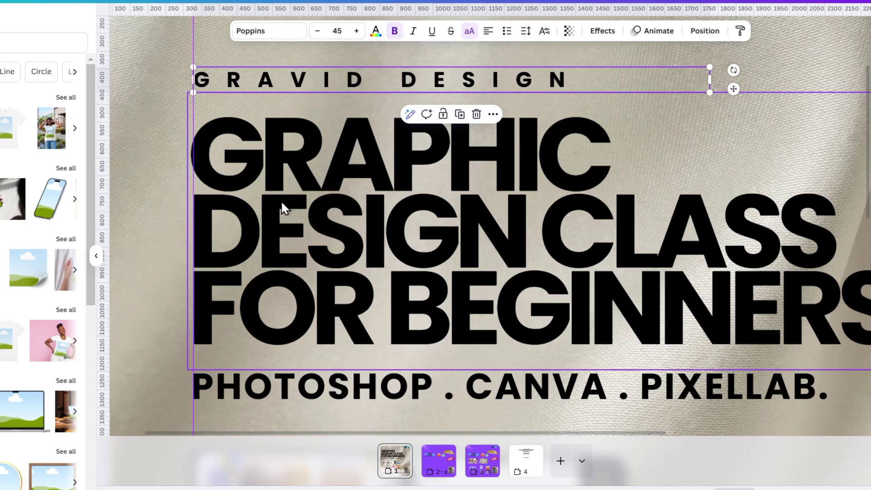
scroll(313, 218, "down", 3)
scroll(314, 225, "down", 3)
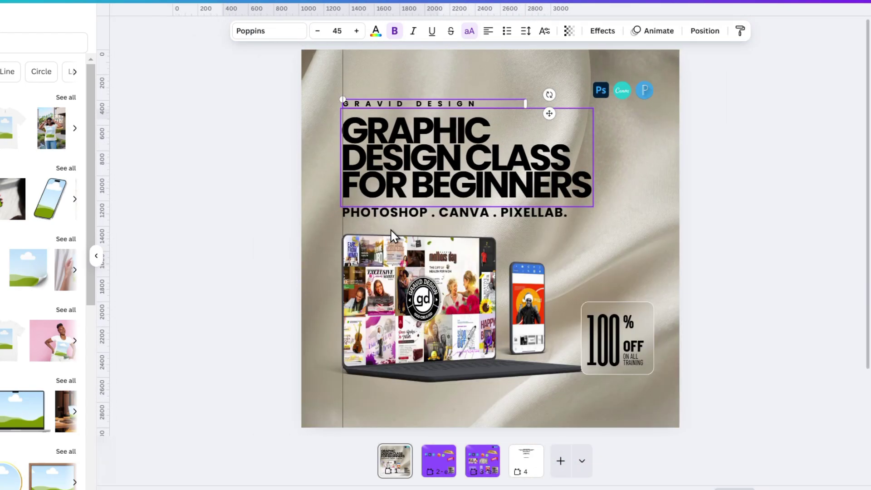
scroll(724, 270, "down", 2)
left_click(725, 269)
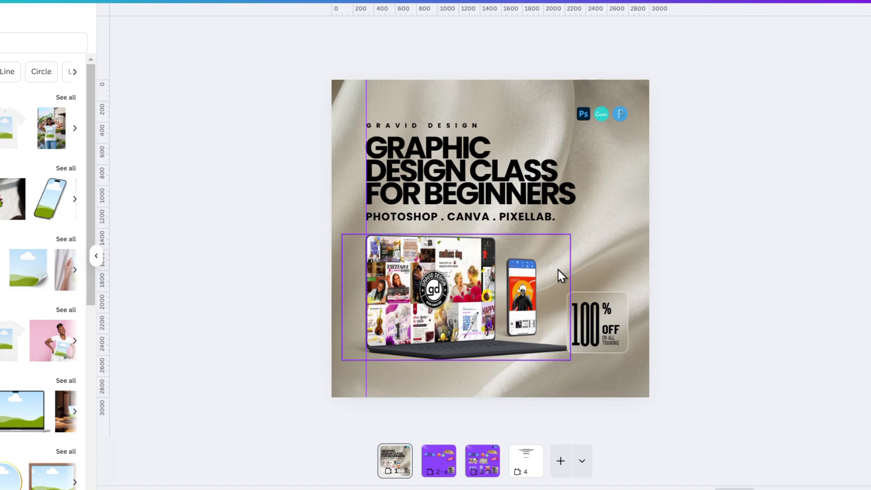
scroll(581, 282, "down", 3)
scroll(581, 282, "up", 2)
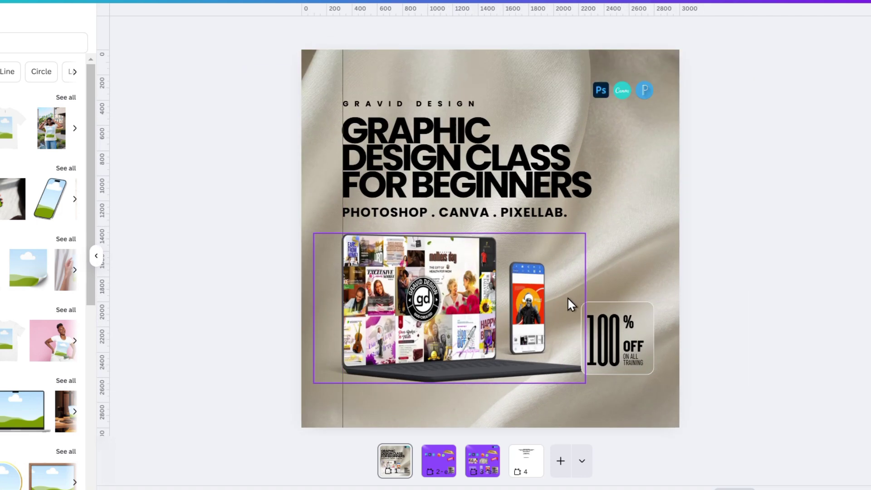
- Cut the gold FREE ribbon from page 2 and bring it onto the flyer on page 1
left_click(448, 458)
left_click(603, 148)
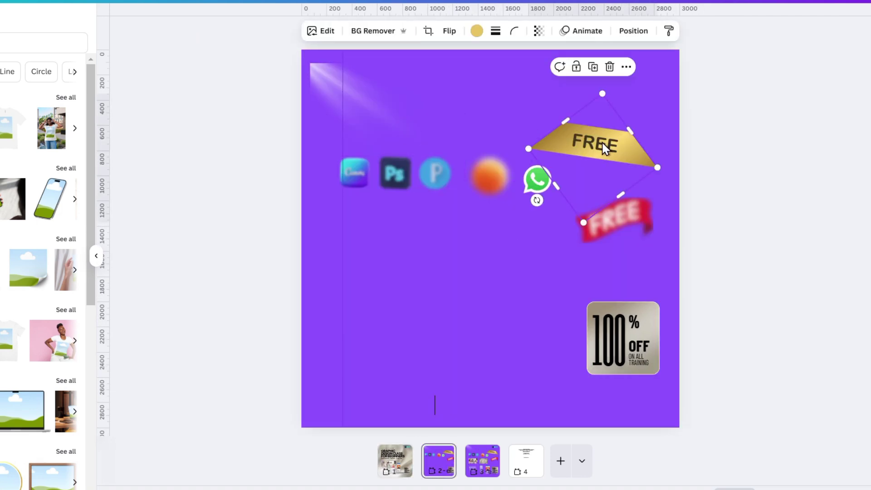
left_click(395, 459)
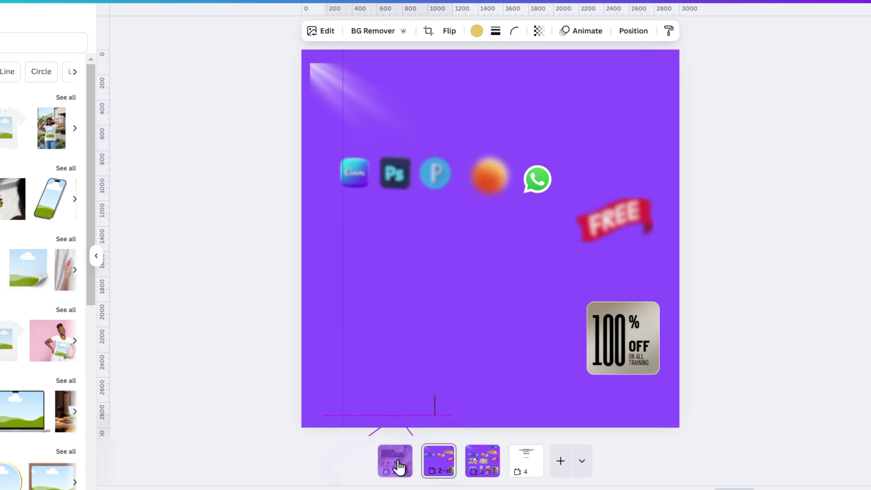
- Rotate the gold FREE ribbon so it rises diagonally and fit it across the flyer's top-left corner
left_click(610, 128)
left_click_drag(610, 152, 373, 102)
left_click_drag(300, 150, 357, 175)
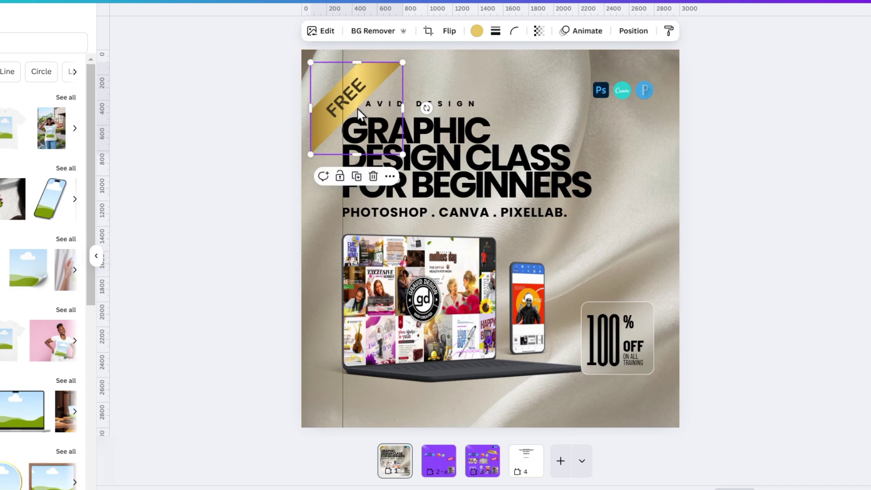
left_click_drag(359, 93, 343, 77)
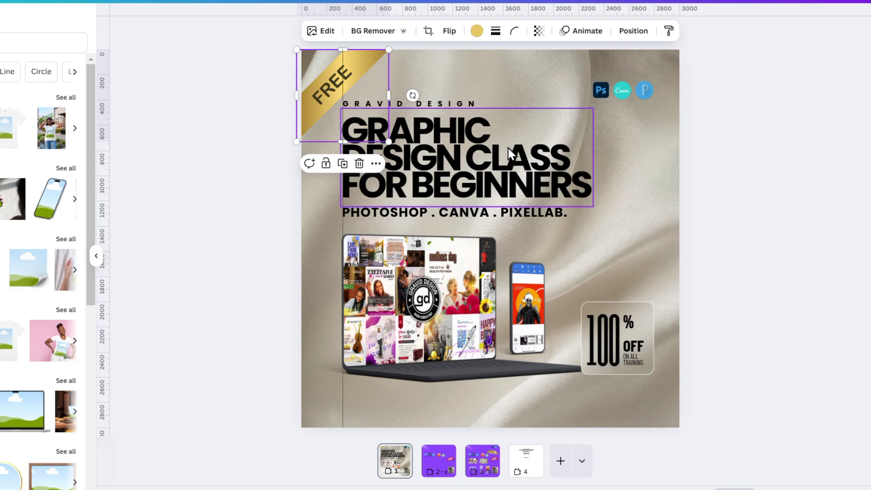
- Delete the leftover 100% OFF badge group from page 2
left_click(445, 461)
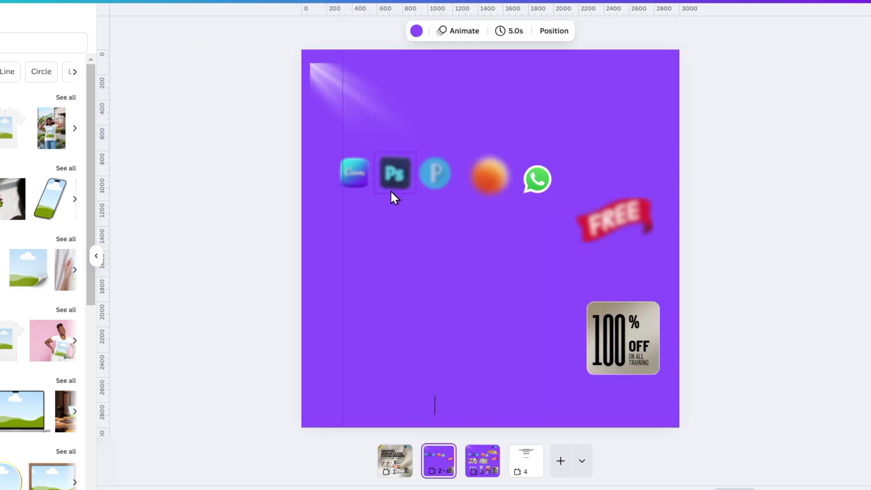
left_click(630, 358)
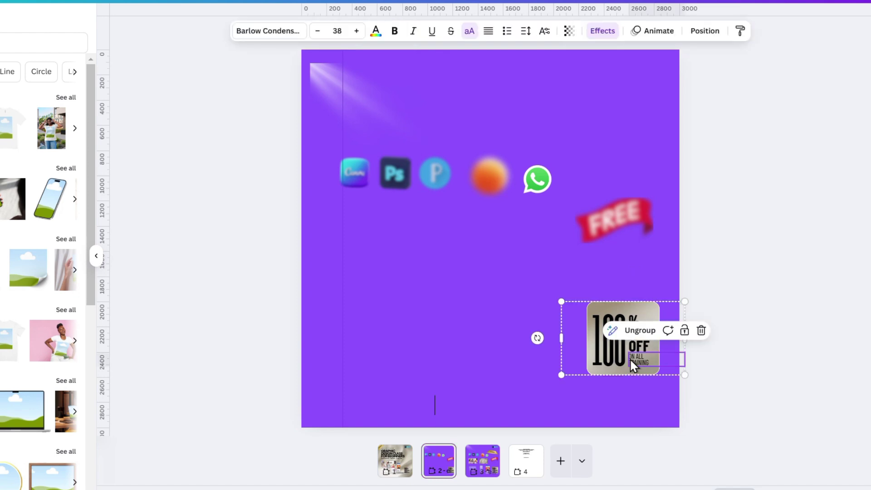
key("Delete")
key("Delete")
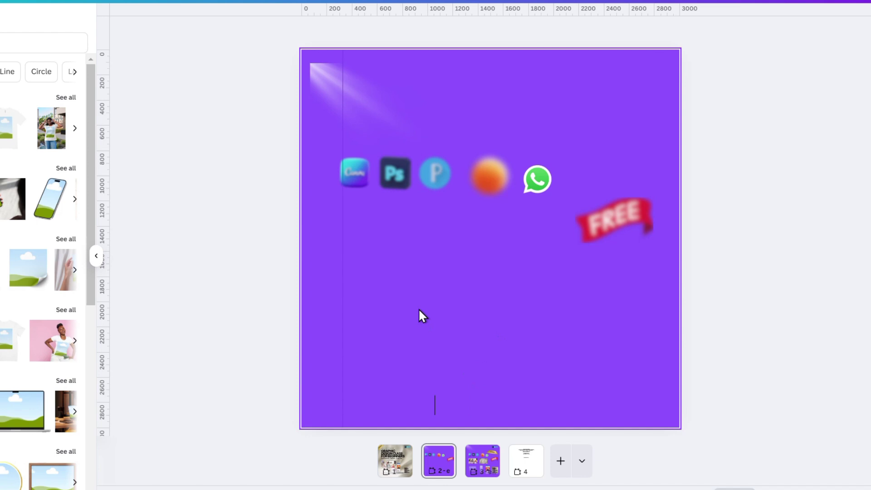
- Copy "CLICK THE LINK TO JOIN THE WAITLIST" from the page 4 text and paste it onto the flyer
left_click(532, 465)
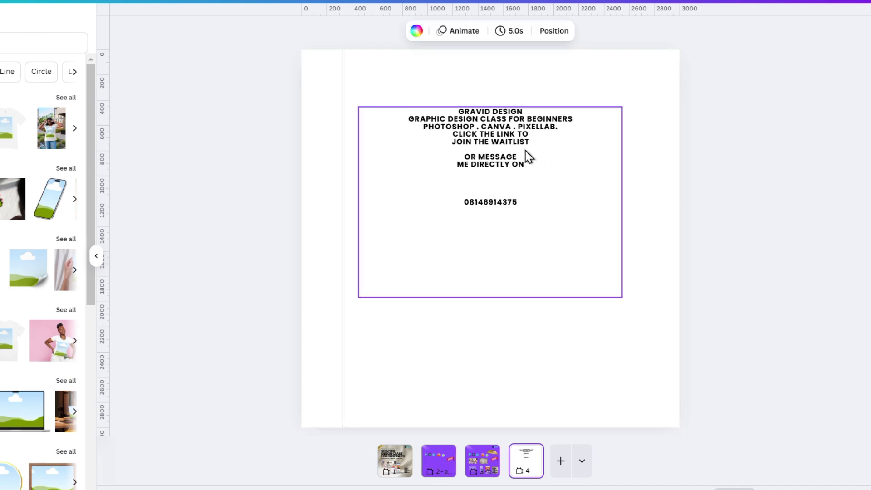
left_click(499, 157)
left_click(500, 156)
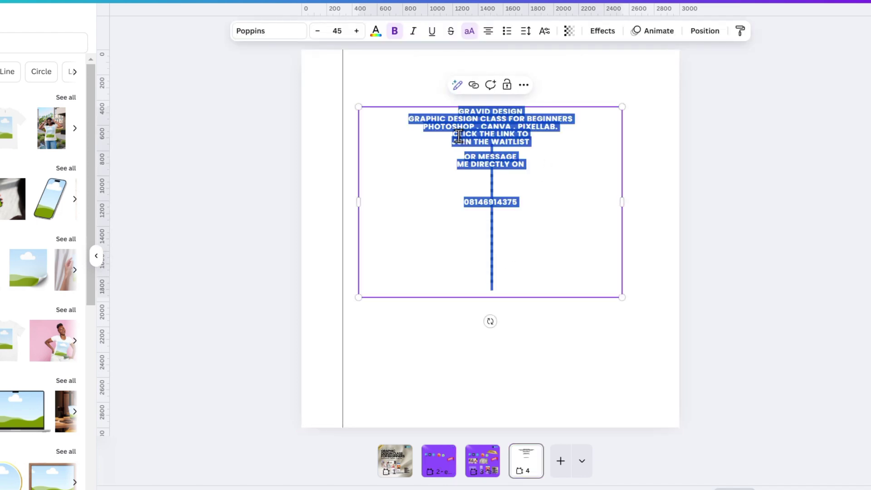
left_click(456, 135)
left_click_drag(454, 135, 532, 143)
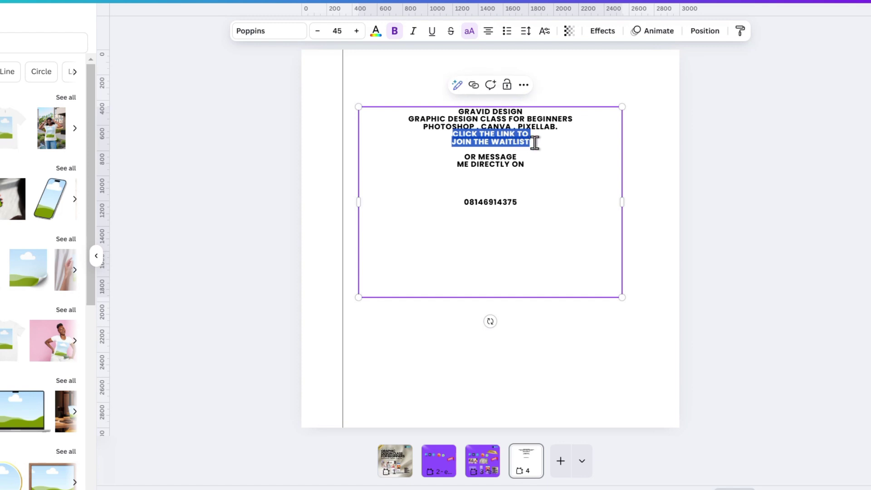
left_click(398, 468)
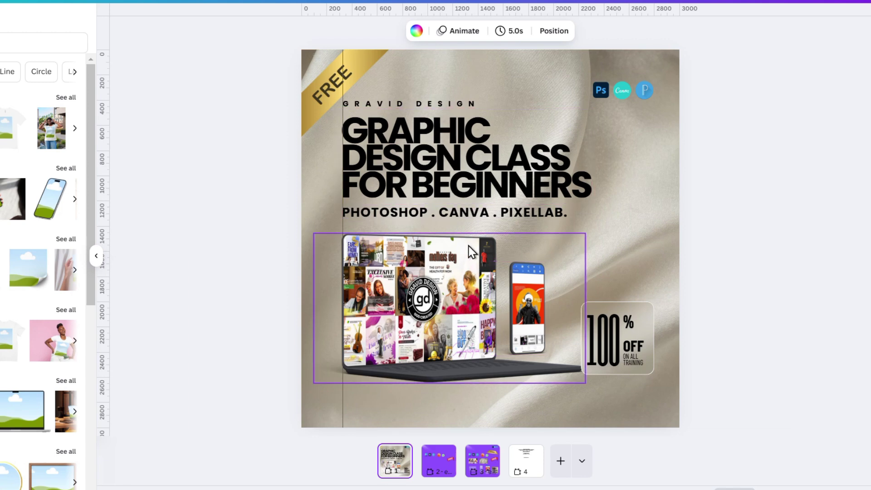
key("ctrl+v")
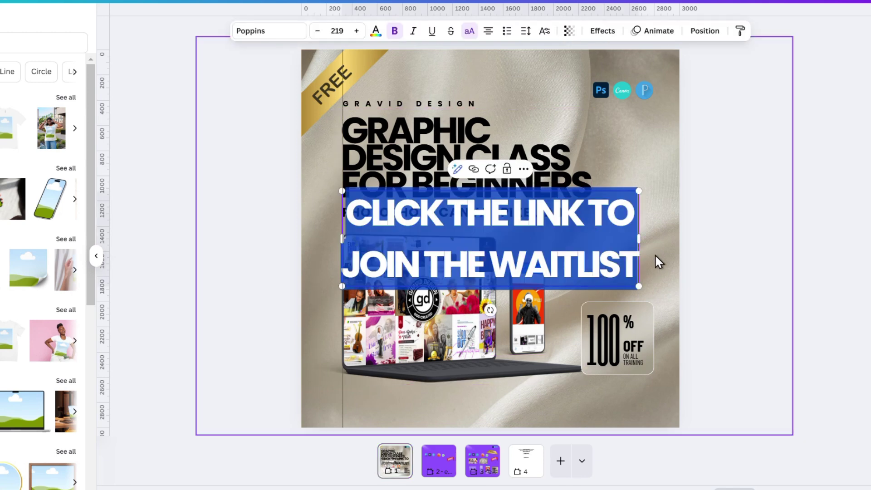
- Shrink the waitlist text to font size 38.7 below the laptop mockup and set its letter spacing to 122
left_click_drag(644, 241, 672, 242)
left_click_drag(671, 287, 442, 401)
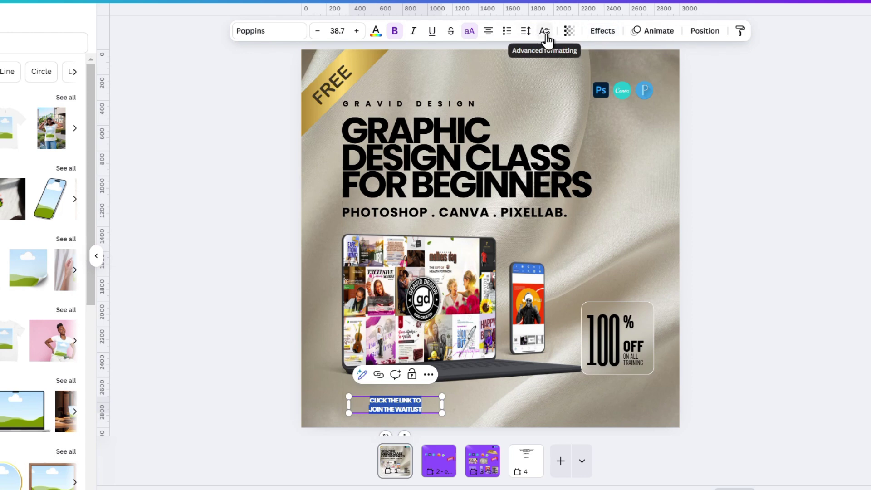
left_click(527, 32)
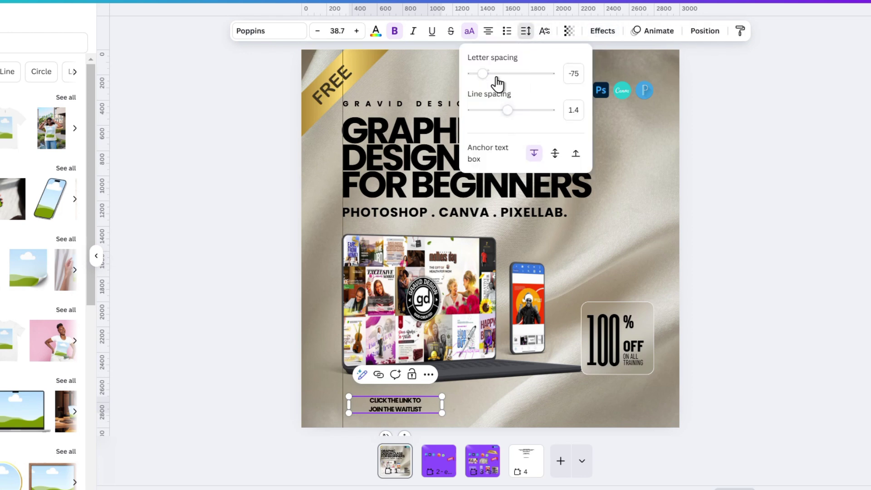
left_click_drag(482, 75, 500, 90)
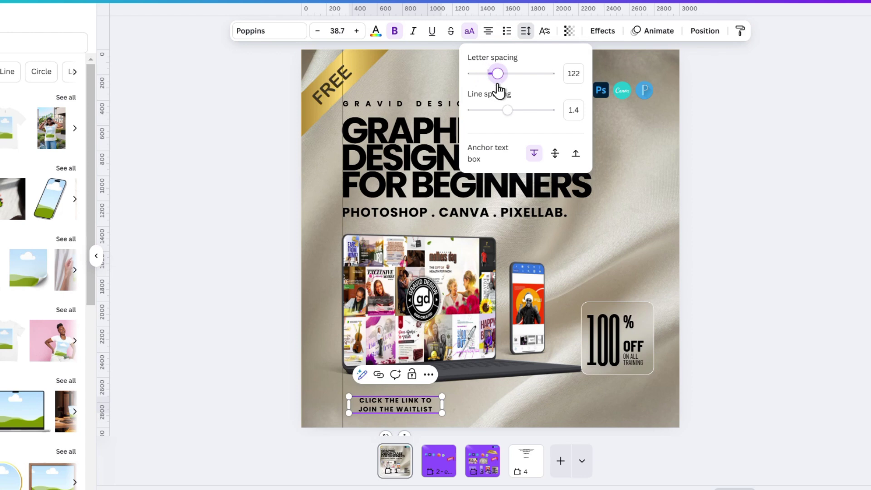
left_click_drag(500, 89, 497, 89)
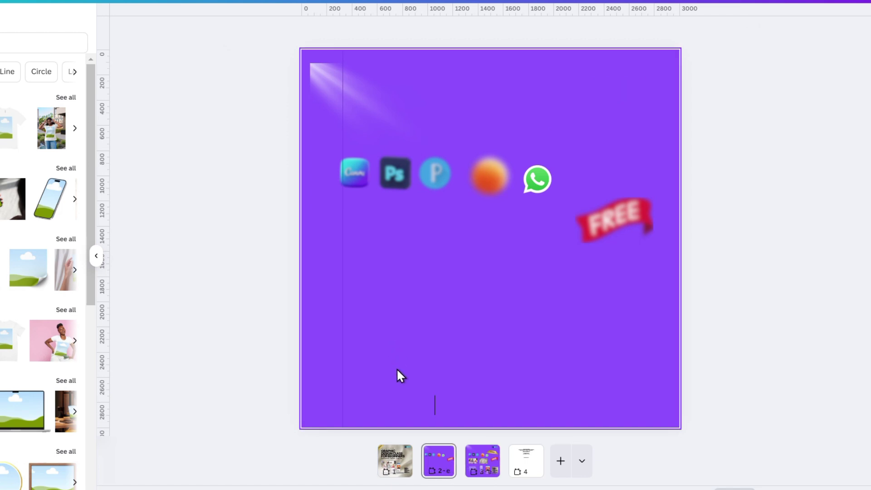
- Left-align the waitlist text on the flyer and line its left edge up with the vertical guide
left_click(389, 466)
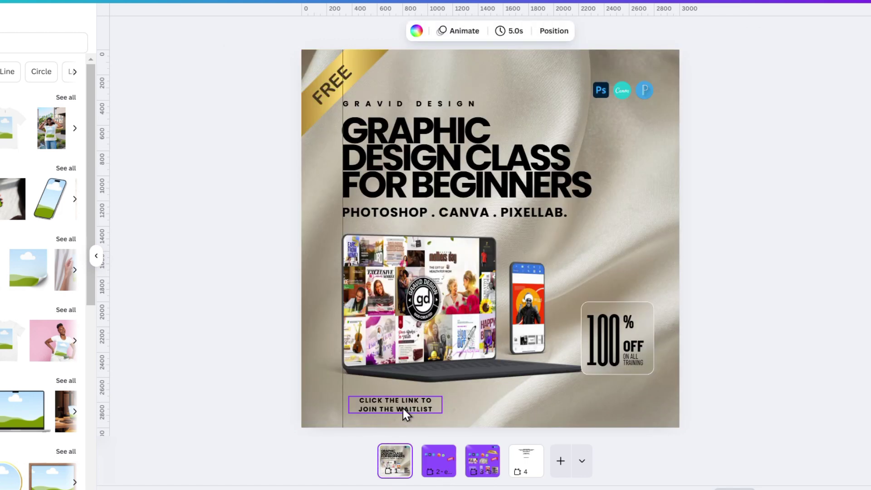
left_click(402, 409)
left_click_drag(397, 409, 397, 412)
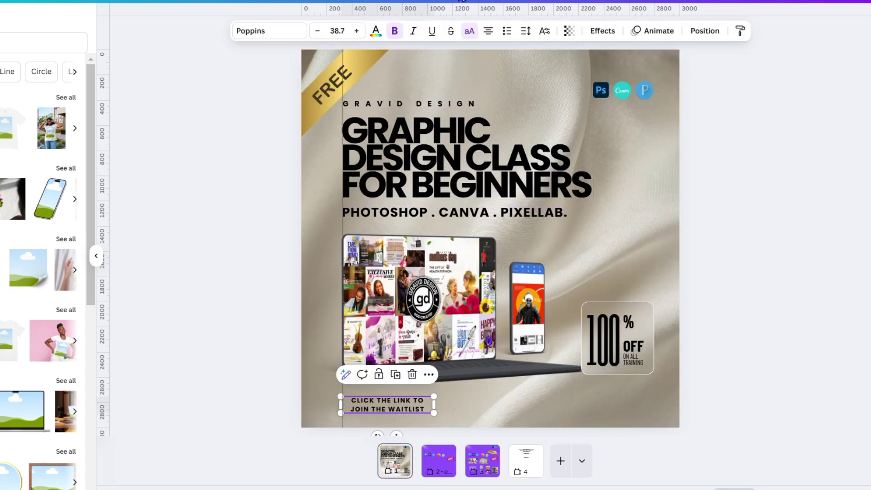
left_click(489, 33)
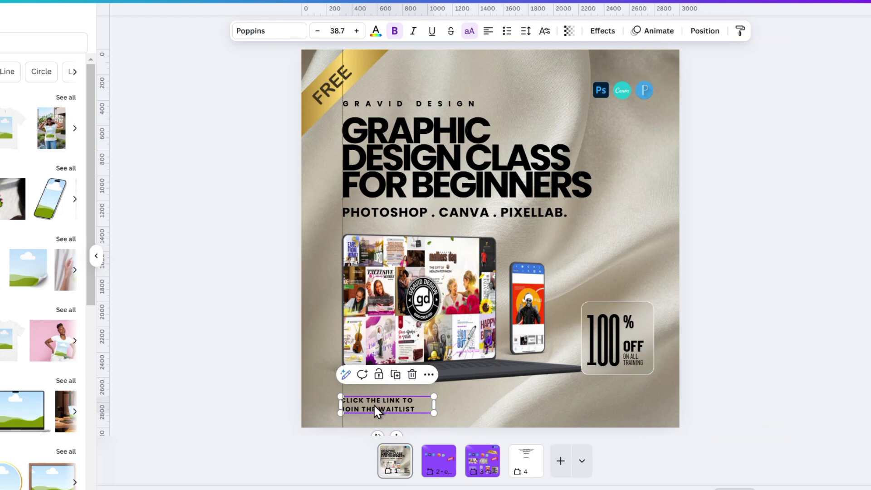
left_click_drag(375, 406, 379, 406)
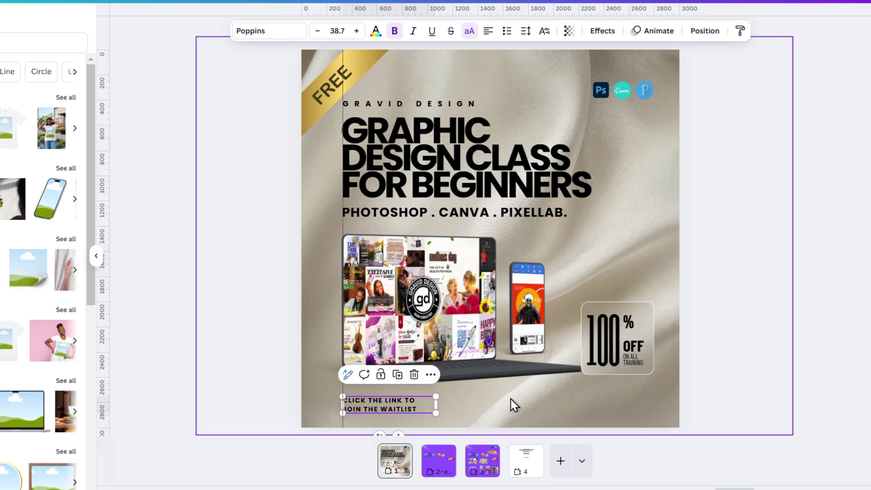
- Duplicate the fabric background photo and shift the copy to cover the flyer
scroll(472, 397, "down", 2)
left_click(620, 145)
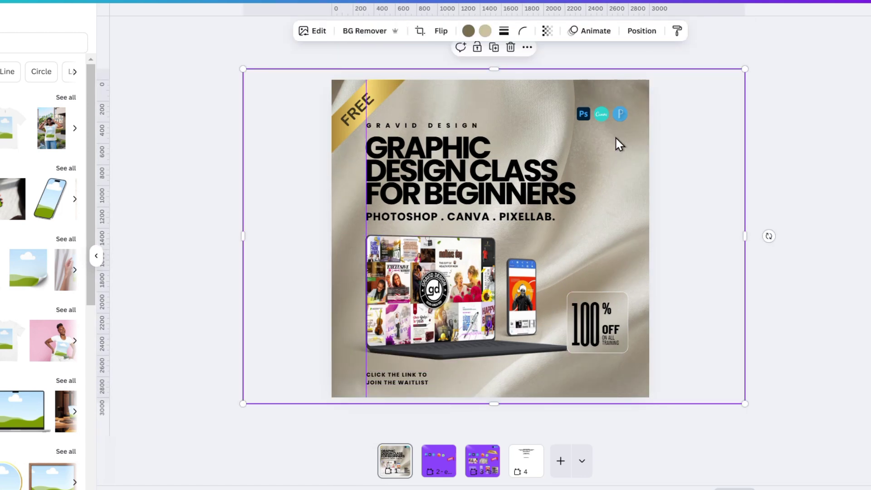
left_click(494, 48)
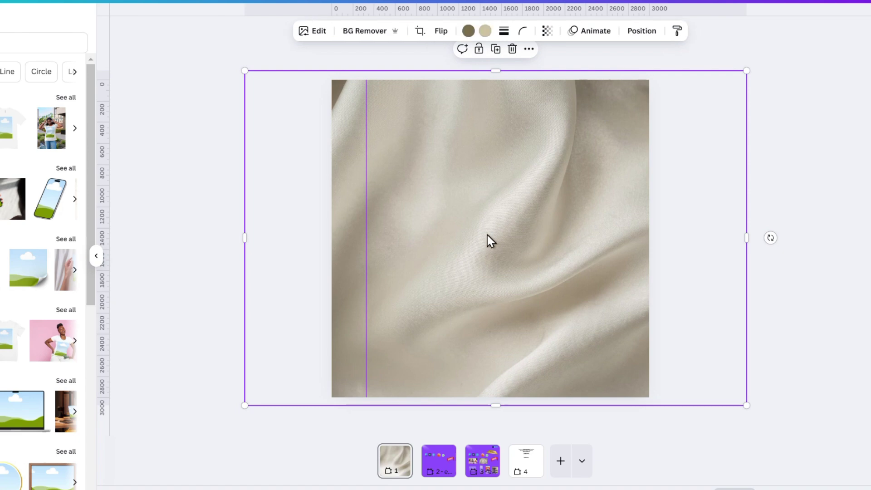
left_click_drag(550, 218, 575, 217)
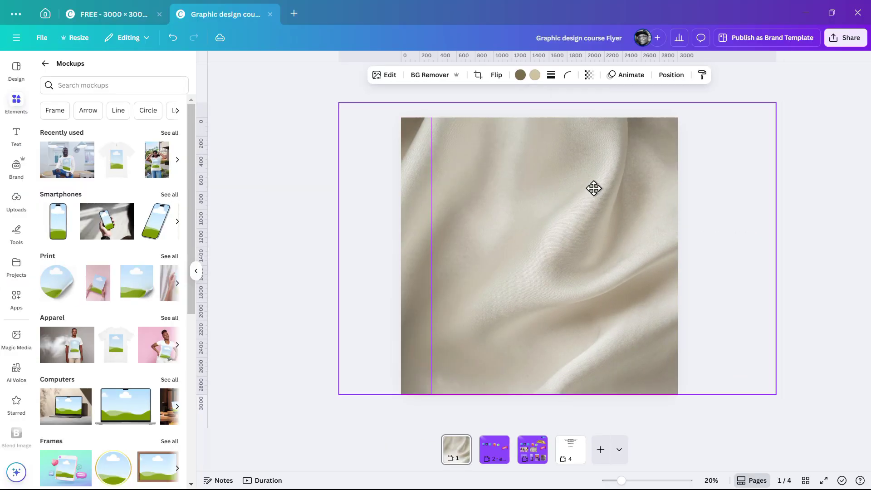
- Try to apply the Blur effect to the duplicated fabric photo
left_click(389, 77)
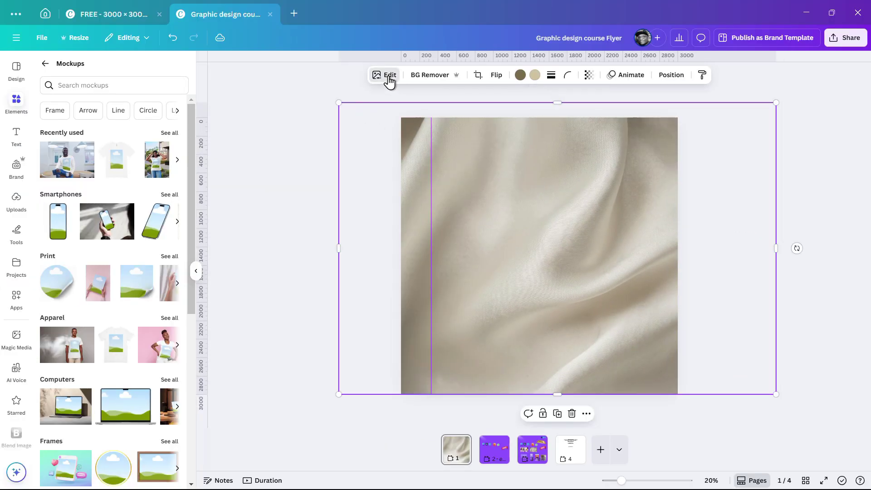
left_click(152, 408)
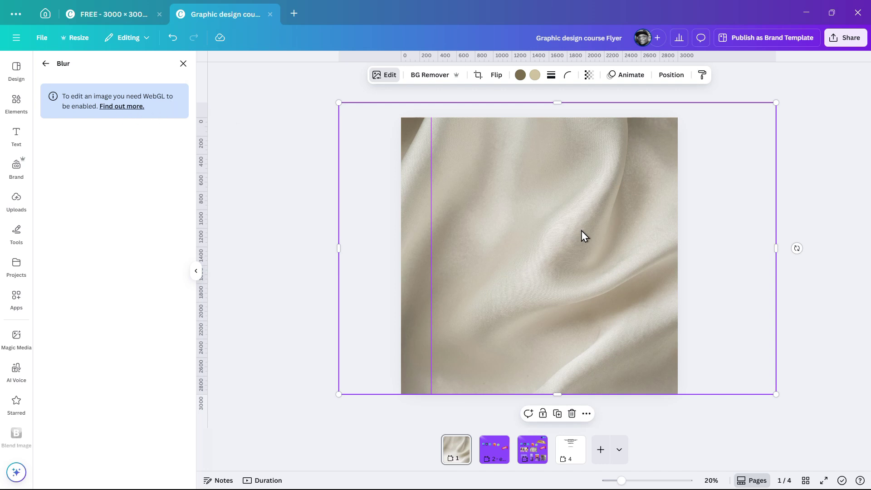
mouse_move(582, 230)
left_mouse_down()
mouse_move(497, 262)
mouse_move(572, 245)
mouse_move(576, 234)
left_mouse_up()
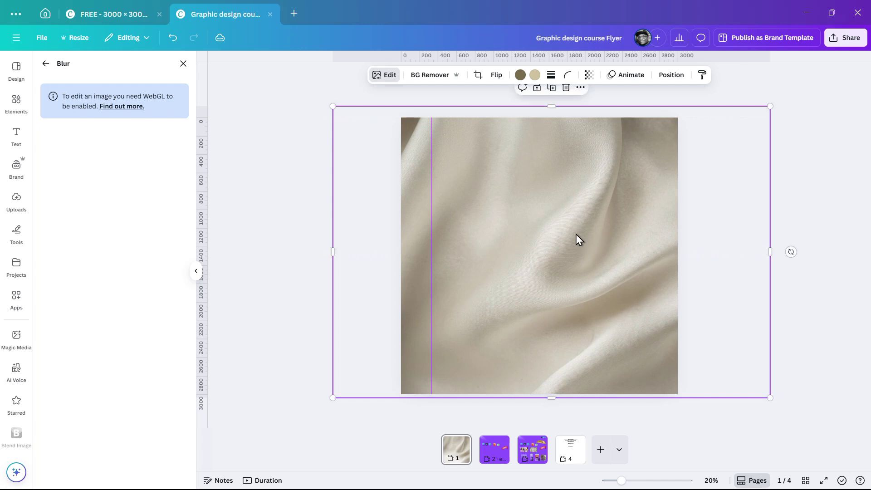
left_click(45, 63)
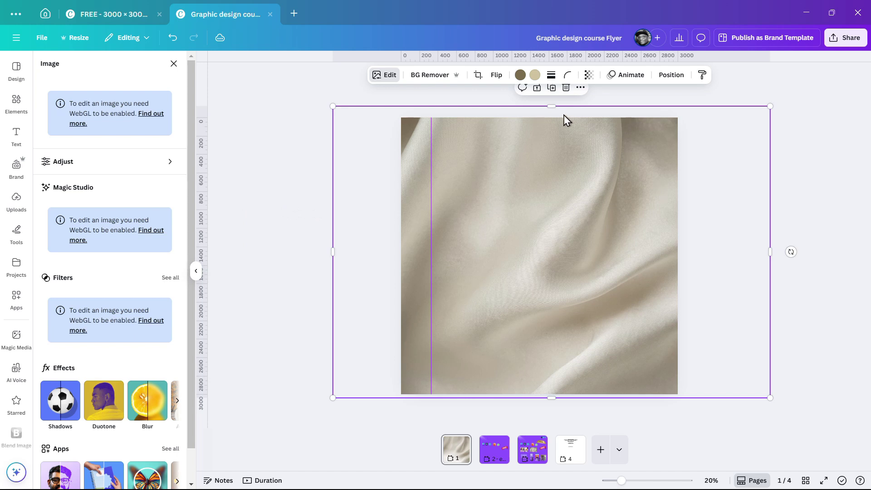
- Crop the fabric copy to a thin horizontal strip below the laptop and blur the whole image at intensity 69
left_click_drag(554, 108, 578, 370)
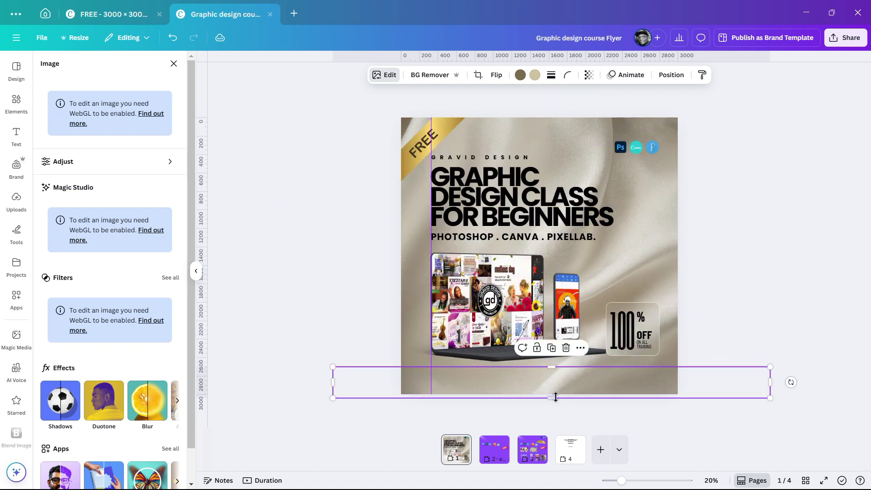
left_click_drag(556, 397, 551, 361)
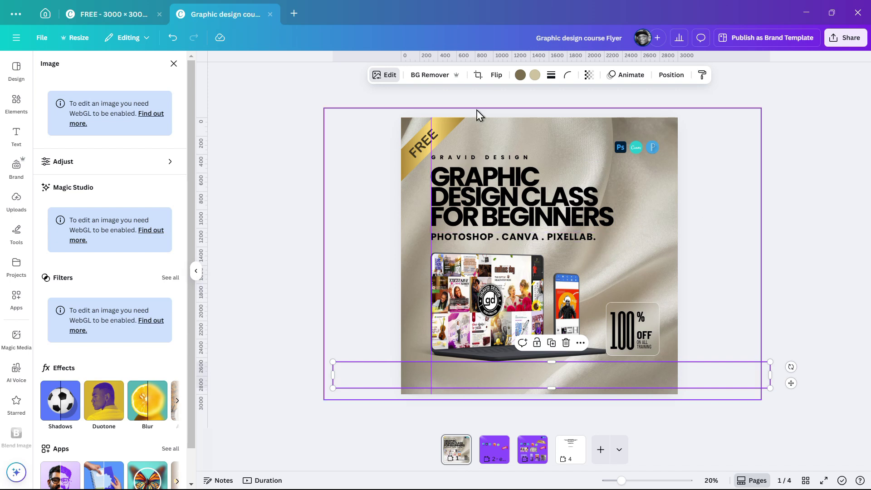
scroll(61, 345, "down", 1)
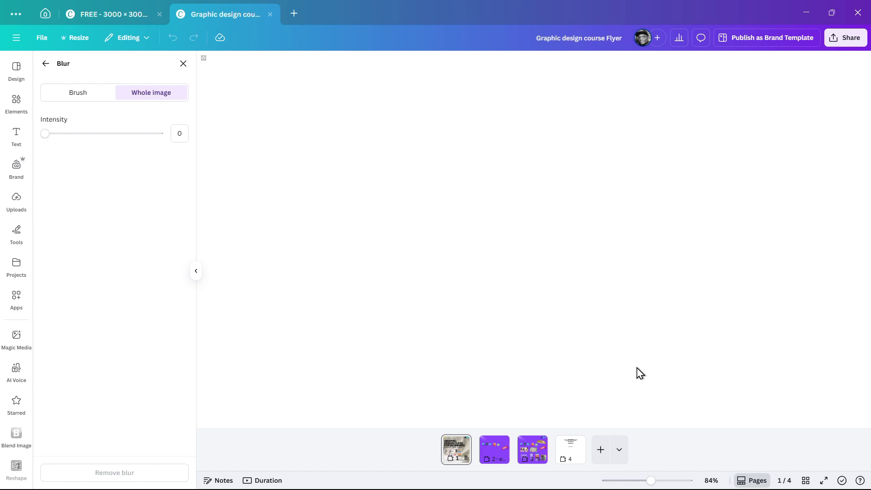
left_click(116, 136)
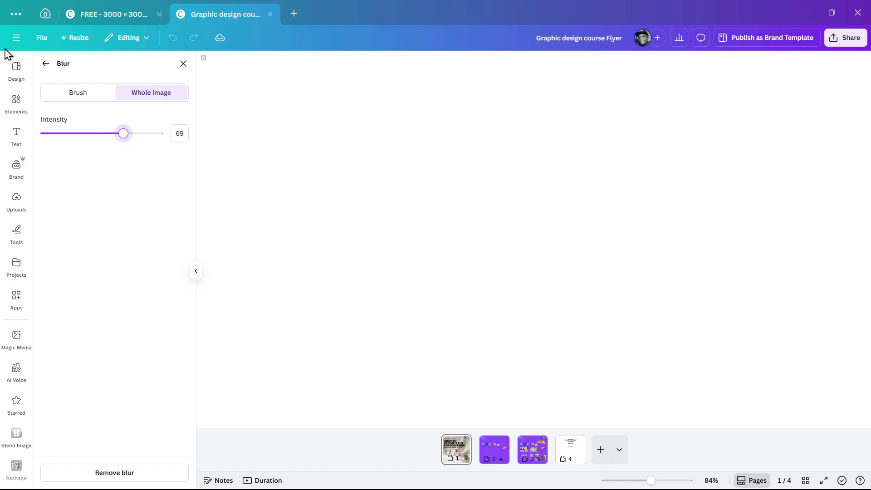
left_click(45, 63)
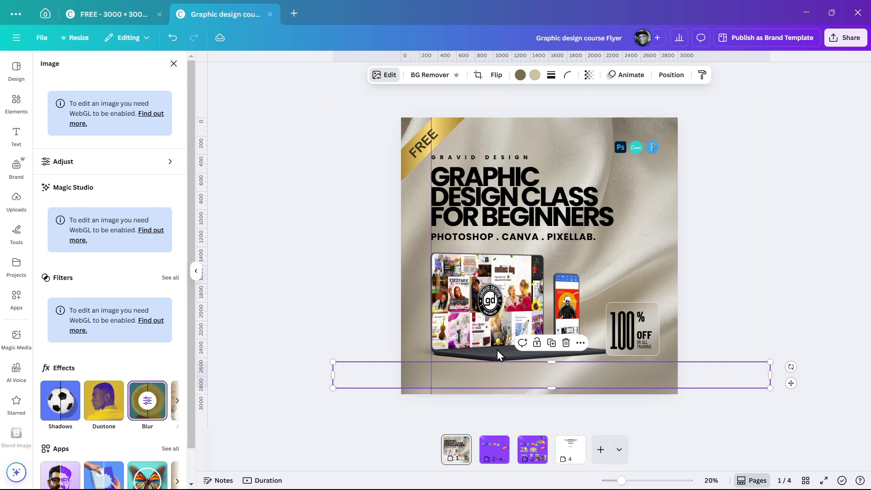
- Give the blurred fabric strip a solid white outline with a stroke weight of 4
left_click(552, 76)
left_click(525, 104)
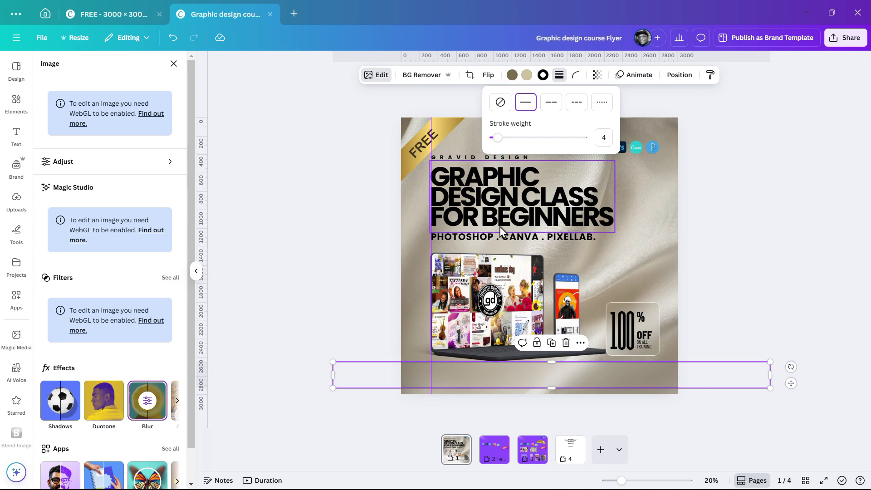
left_click(543, 75)
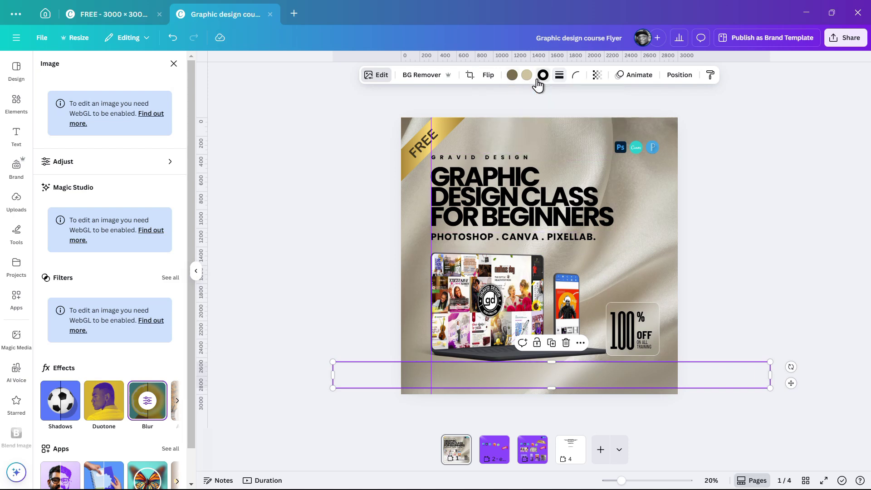
left_click(90, 150)
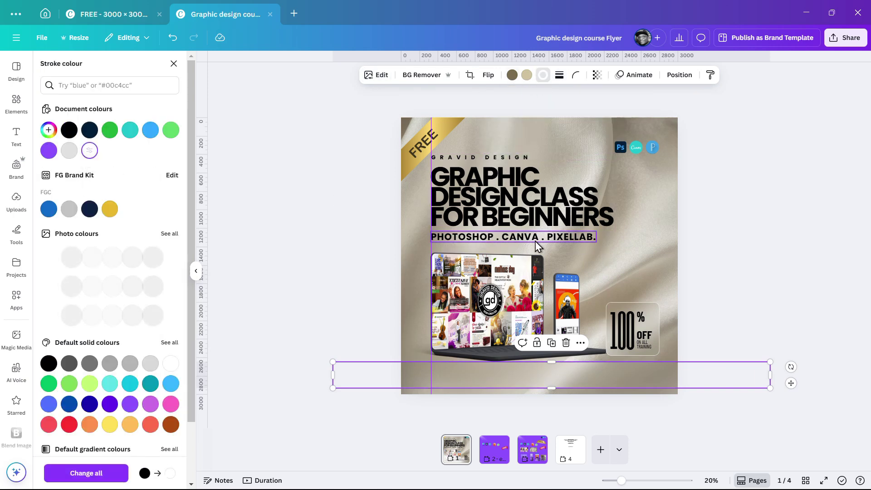
- Place the text "CLICK THE LINK TO JOIN THE WAITLIST" on the blurred strip, aligned with the vertical guide
left_click(690, 223)
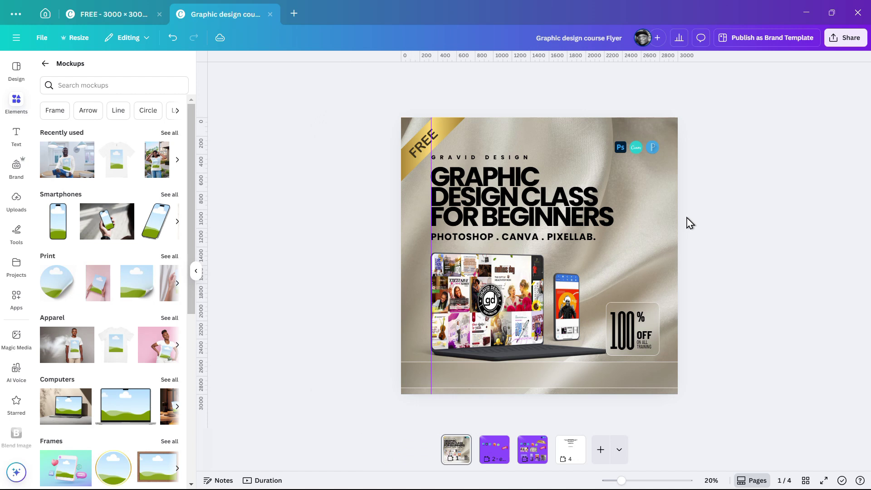
left_click(521, 378)
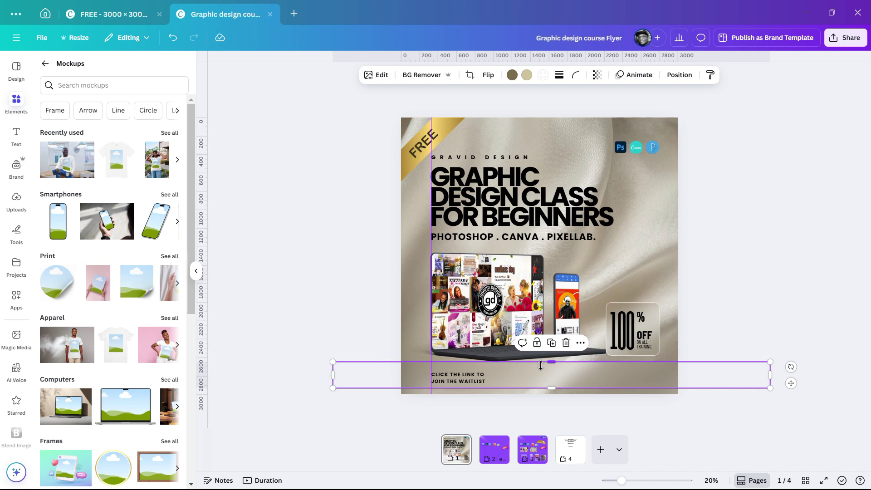
left_click(468, 380)
left_click_drag(468, 379, 468, 376)
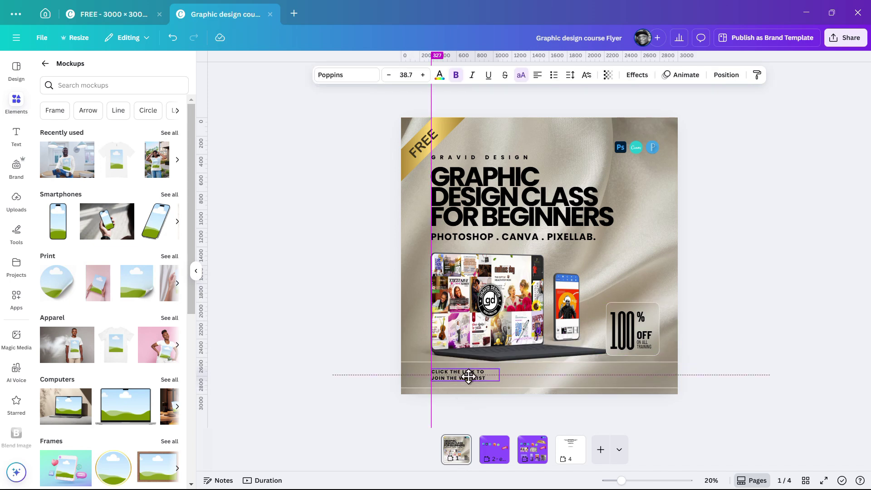
left_click(554, 387)
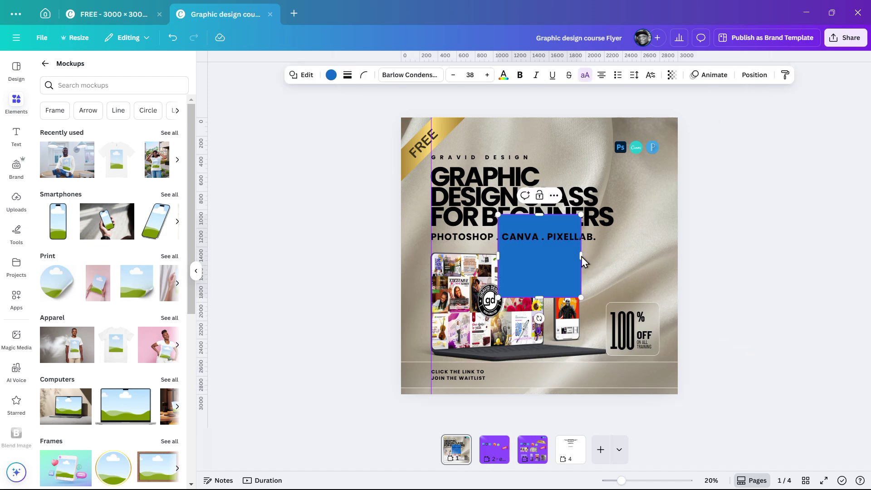
- Stretch a square shape into a thin band across the flyer, position it below the laptop, and remove the blurred strip behind it
left_click_drag(581, 255, 698, 256)
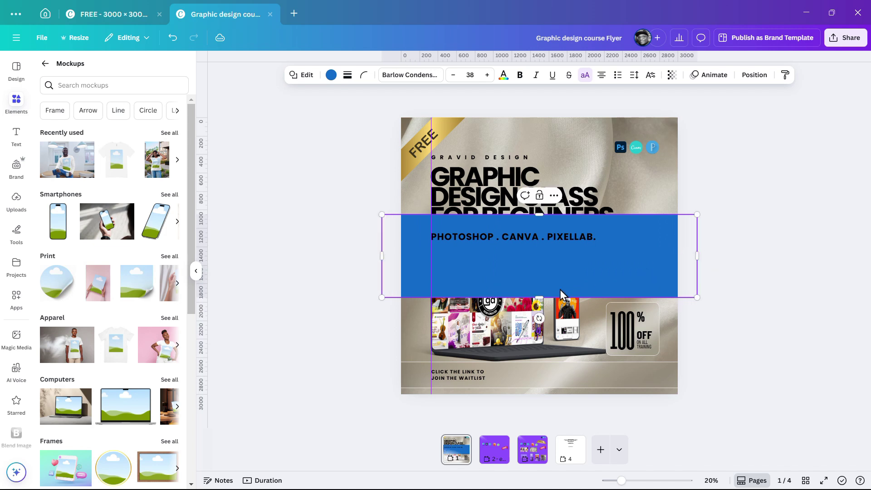
left_click_drag(562, 295, 540, 245)
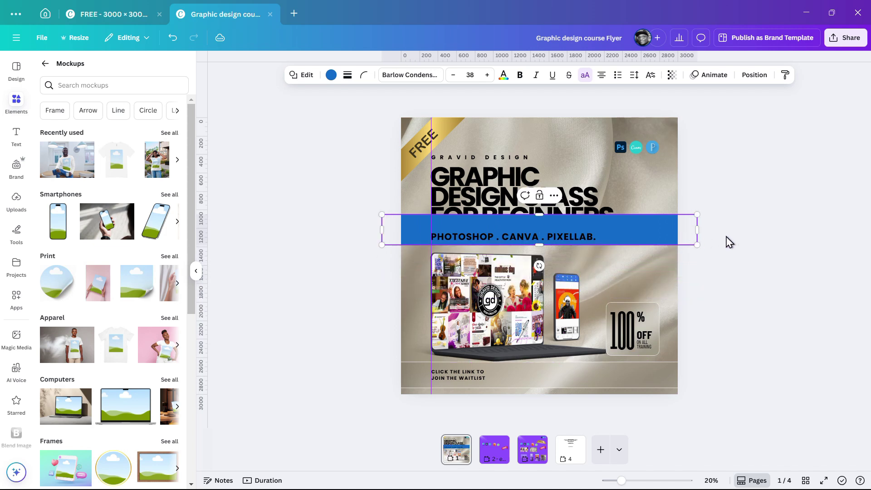
left_click_drag(663, 232, 640, 357)
left_click_drag(648, 372, 656, 377)
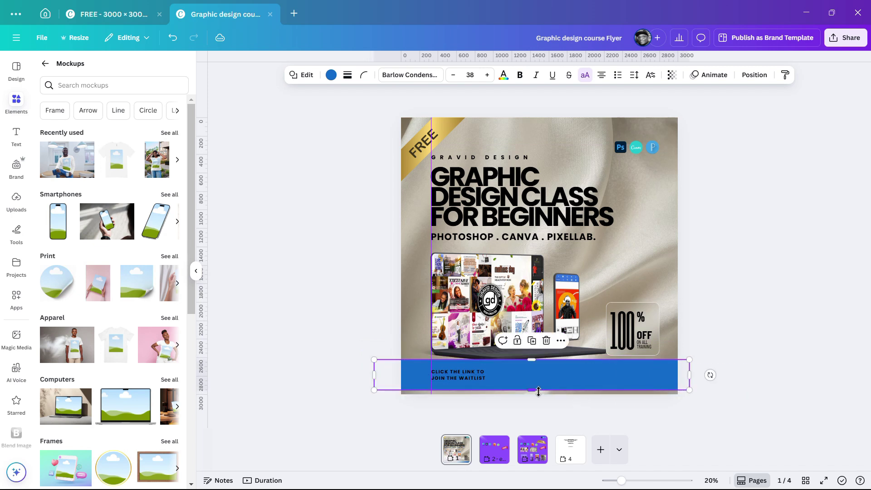
left_click_drag(534, 390, 537, 385)
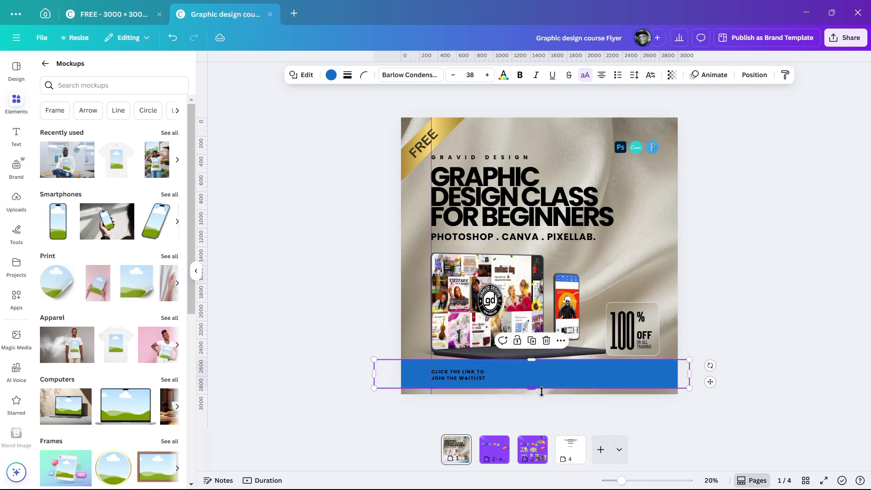
mouse_move(627, 379)
left_mouse_down()
mouse_move(631, 346)
mouse_move(619, 375)
mouse_move(629, 373)
left_mouse_up()
left_click(623, 397)
left_click(621, 385)
- Fill the band with white and set its transparency to about 41
left_click(331, 75)
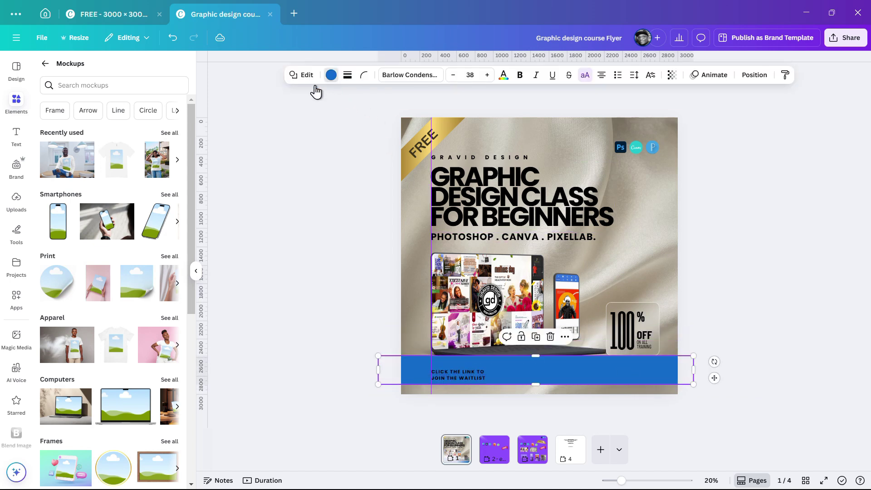
left_click(130, 150)
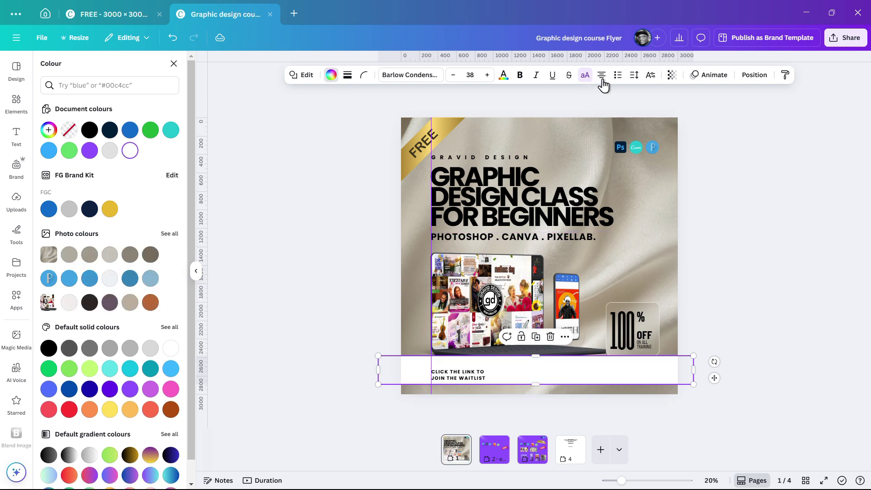
left_click(672, 75)
left_click_drag(680, 112, 658, 117)
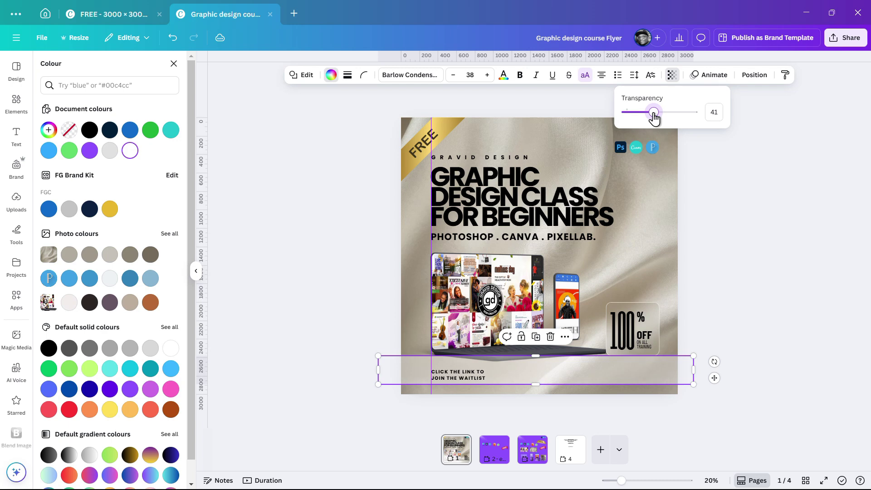
- Move the waitlist text slightly up so that it sits centred vertically in the white band
left_click(459, 377)
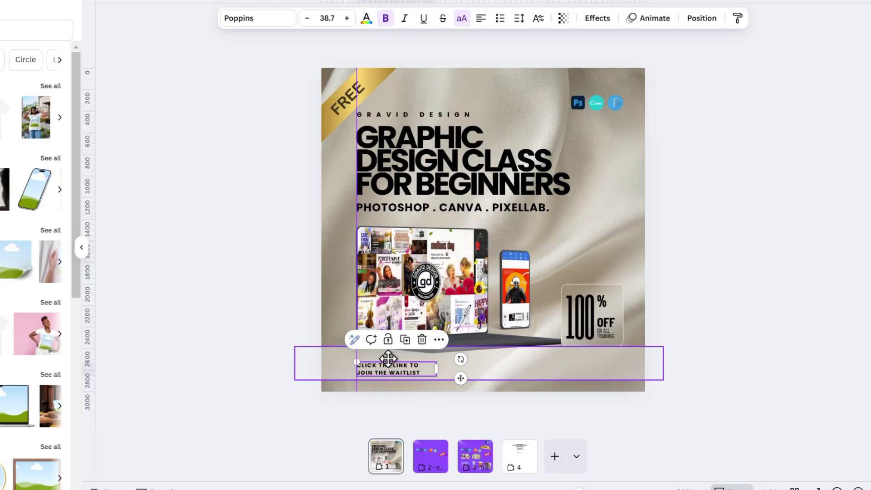
left_click_drag(378, 373, 391, 364)
key("ctrl+z")
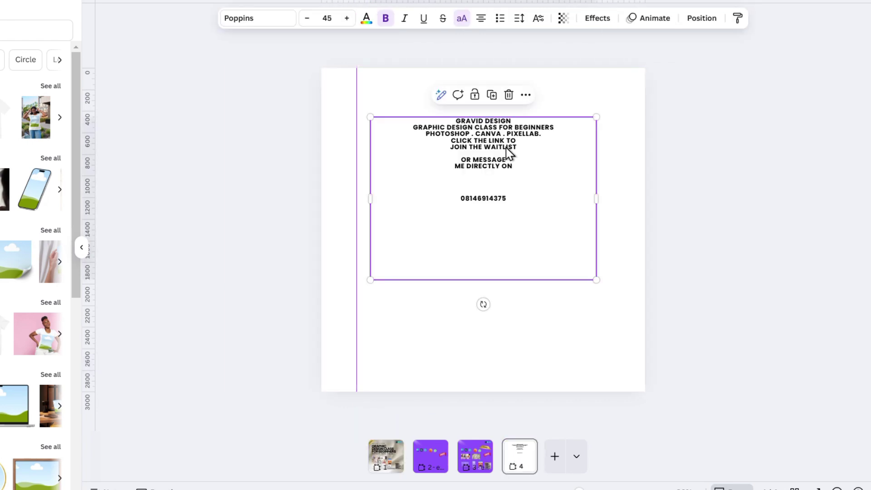
- Copy the two lines "OR MESSAGE ME DIRECTLY ON" from the text on page 4 and return to the flyer page
double_click(454, 171)
left_click(457, 165)
left_click_drag(458, 161, 518, 166)
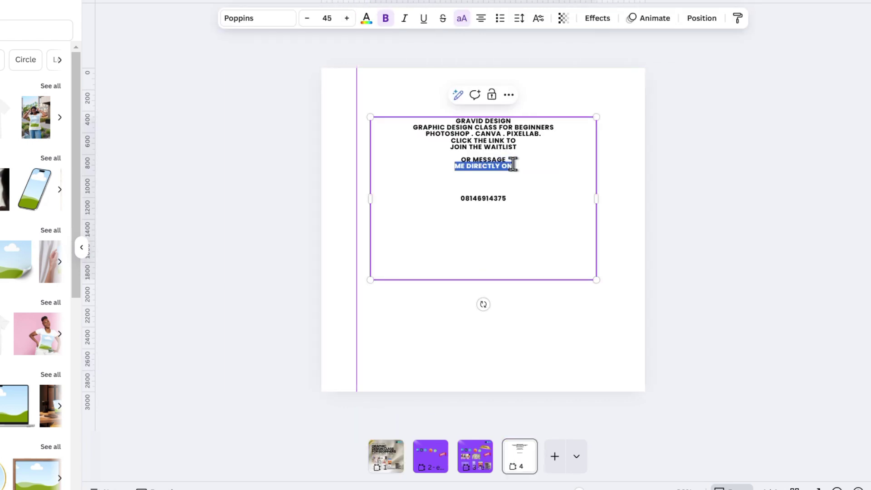
left_click(518, 161)
left_click_drag(462, 160, 526, 166)
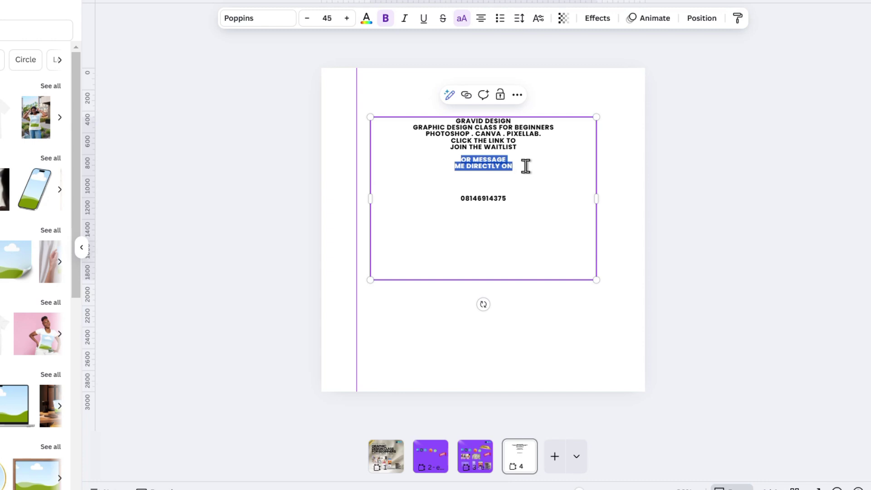
left_click(391, 467)
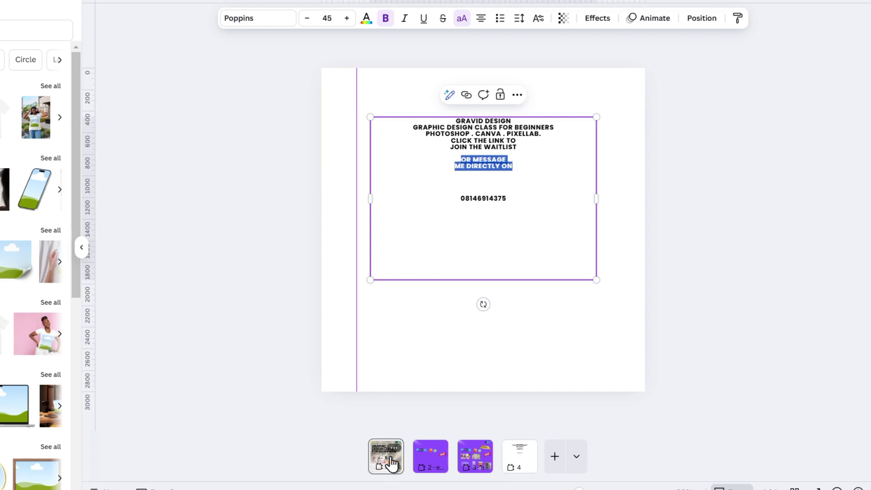
- Duplicate the waitlist text beside itself in the band and replace the copy's wording with "OR MESSAGE ME DIRECTLY ON"
left_click(399, 369)
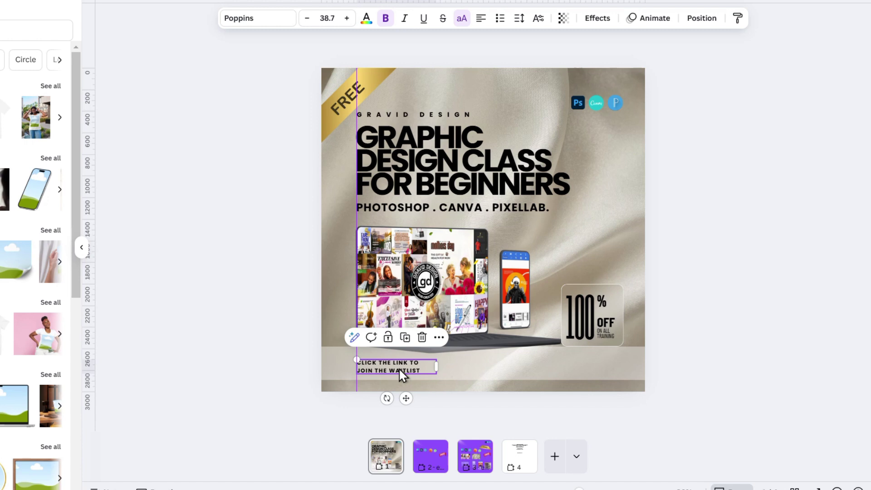
left_click(408, 338)
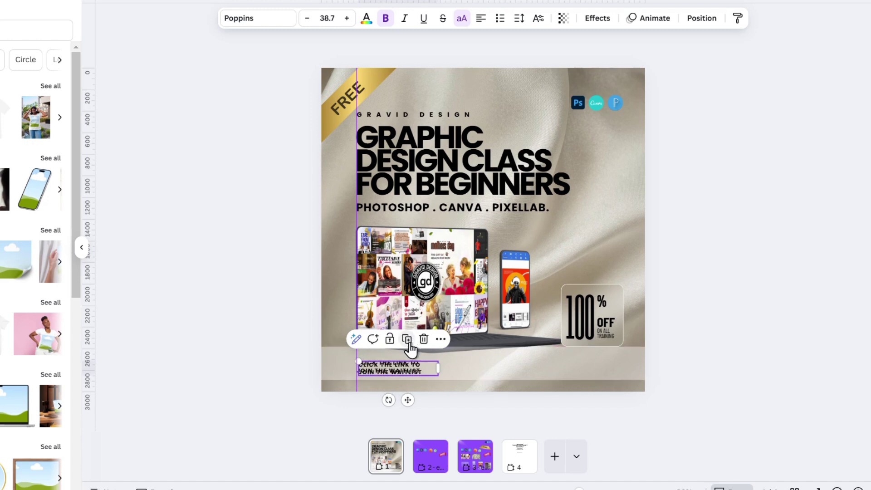
left_click_drag(410, 369, 493, 365)
double_click(488, 365)
key("ctrl+v")
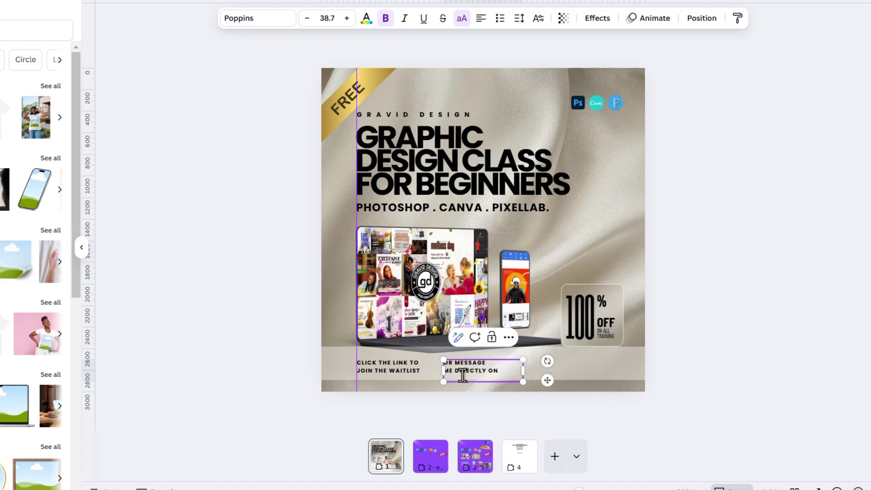
left_click(704, 354)
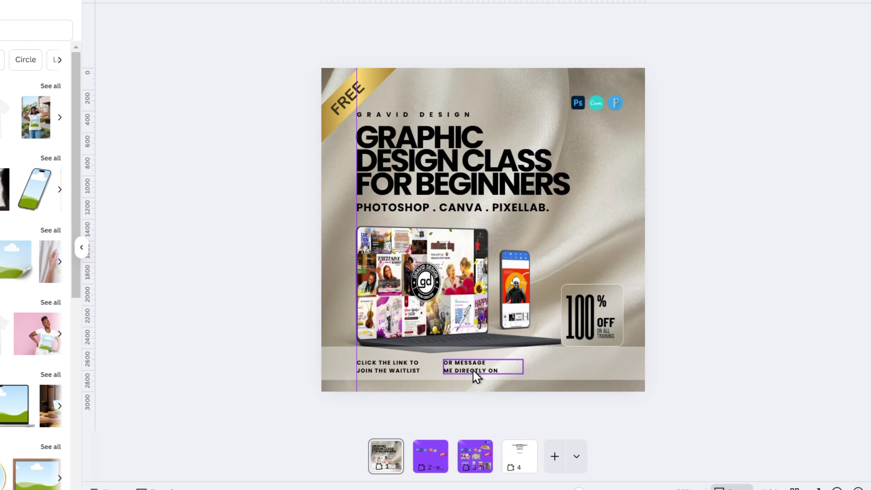
left_click_drag(531, 372, 635, 384)
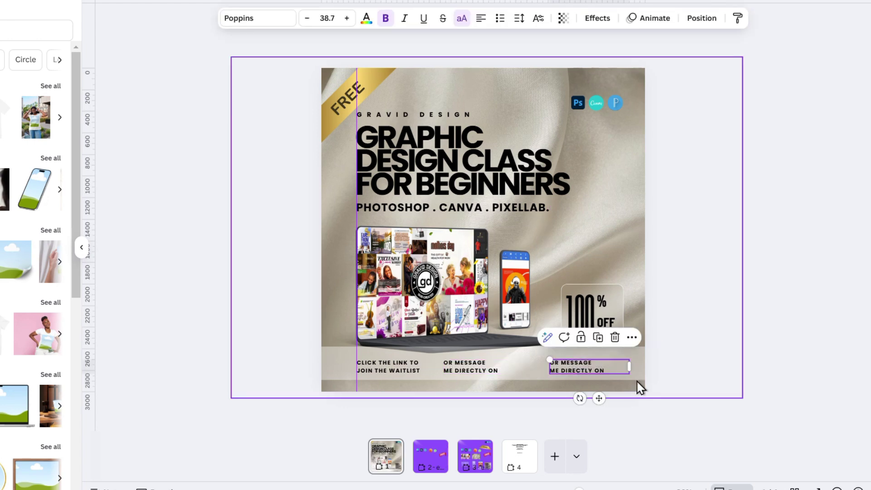
key("ctrl+z")
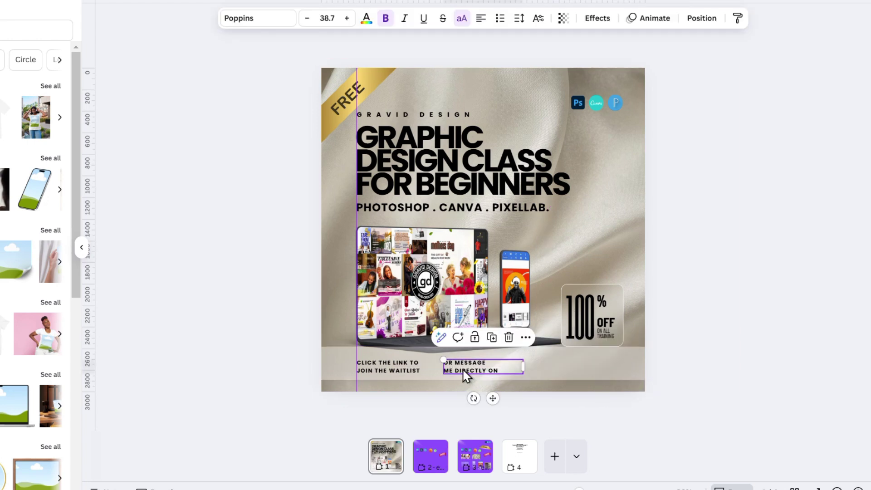
left_click(704, 353)
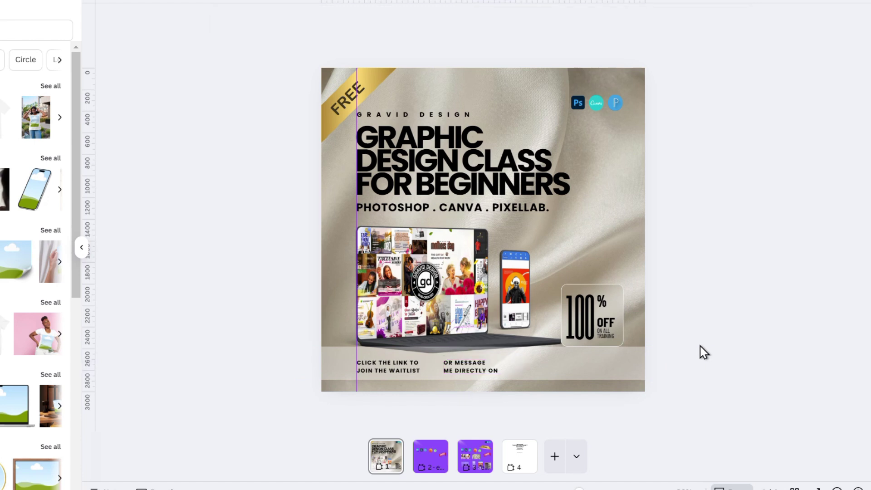
- Copy the contact phone number from the text on page 4
left_click(432, 462)
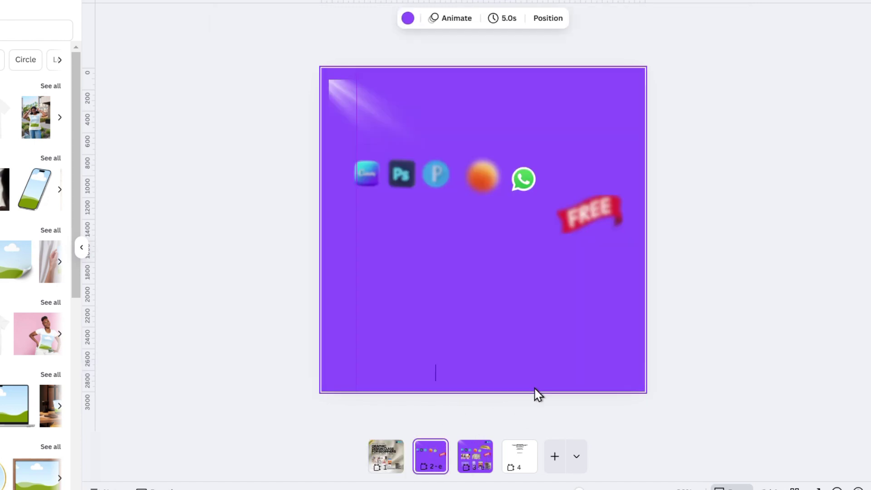
left_click(518, 465)
double_click(482, 207)
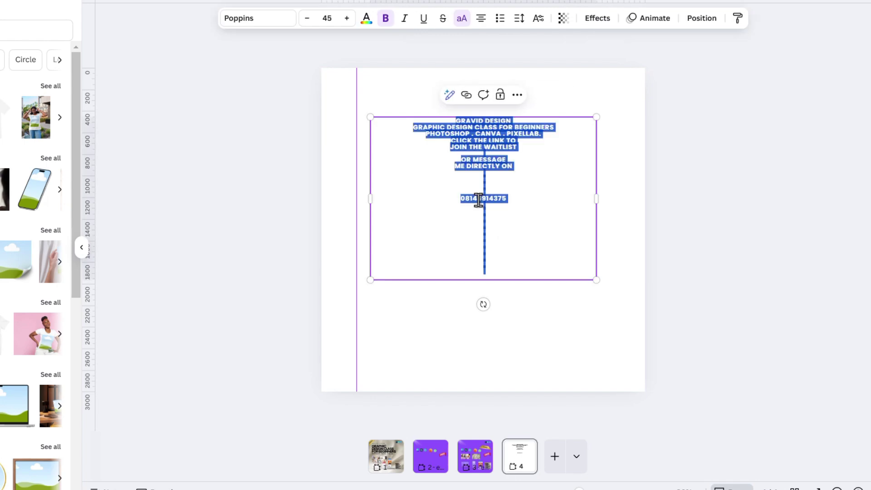
double_click(466, 200)
key("ctrl+c")
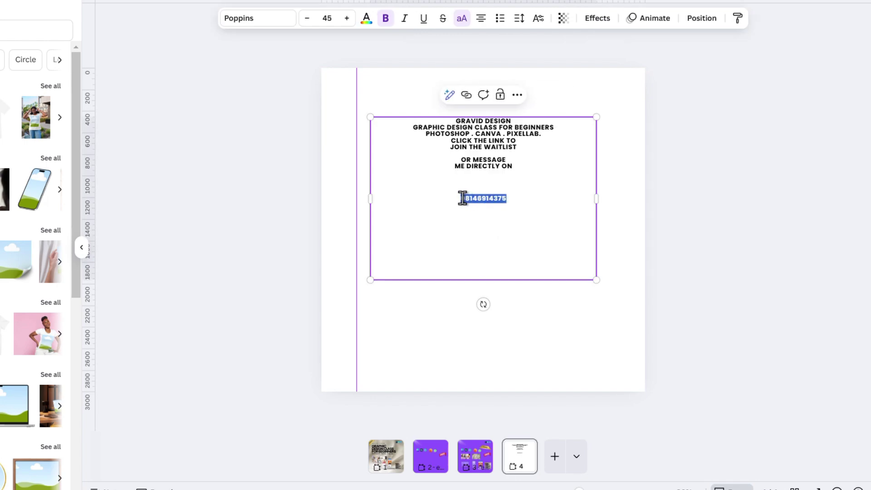
- Duplicate the software subtitle into the band, replace its wording with the copied phone number, and place it after the message text
left_click(387, 461)
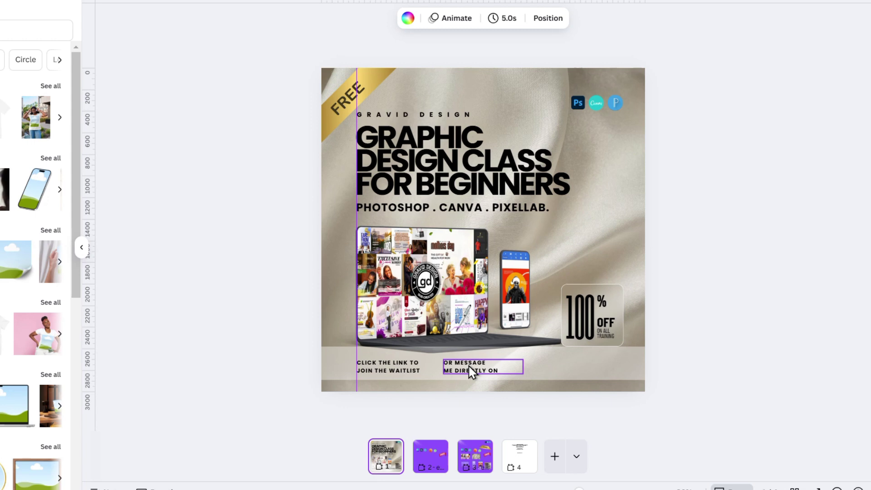
left_click(492, 211)
left_click_drag(463, 210, 596, 366)
double_click(596, 366)
key("ctrl+v")
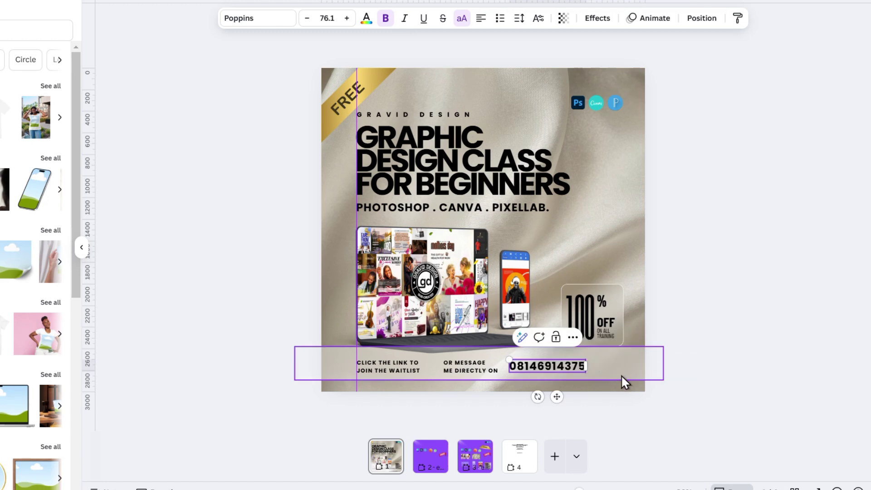
left_click_drag(547, 369, 563, 369)
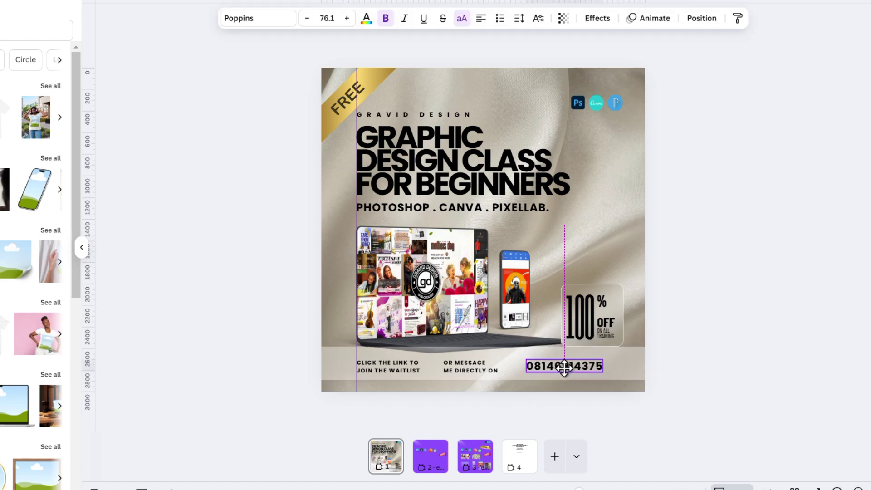
- Transfer the WhatsApp icon from page 2 to the flyer page
left_click(430, 458)
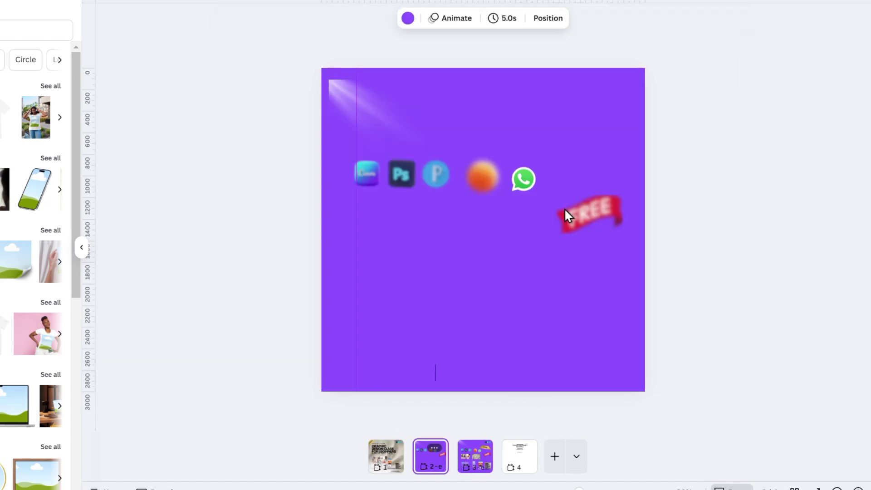
left_click(522, 182)
key("Delete")
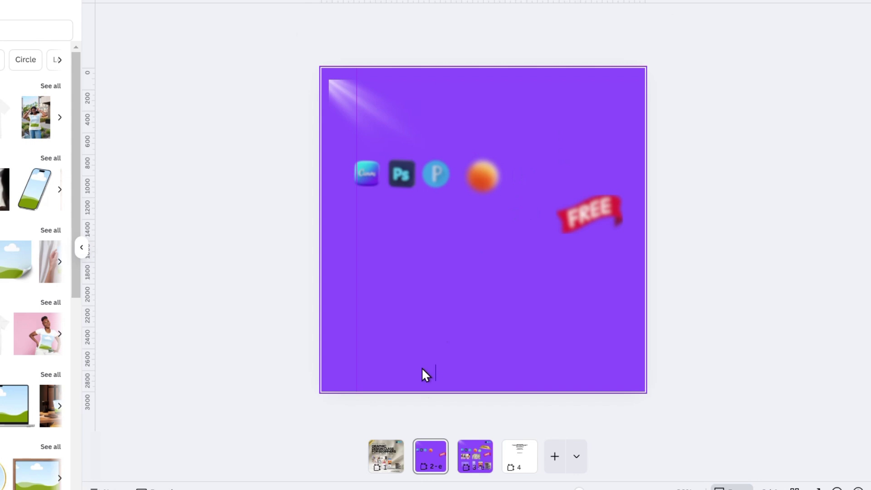
left_click(386, 462)
key("ctrl+v")
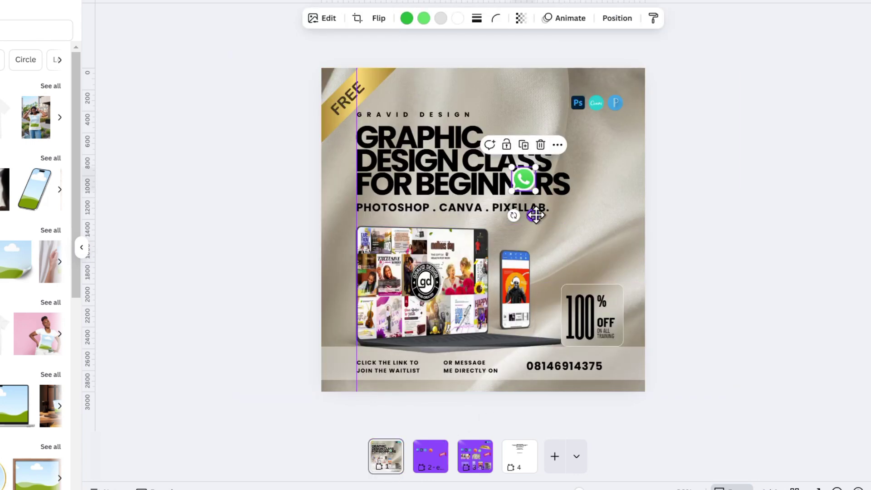
- Place the WhatsApp icon in the band before the phone number and shift the number away to clear the icon
left_click_drag(534, 211, 527, 371)
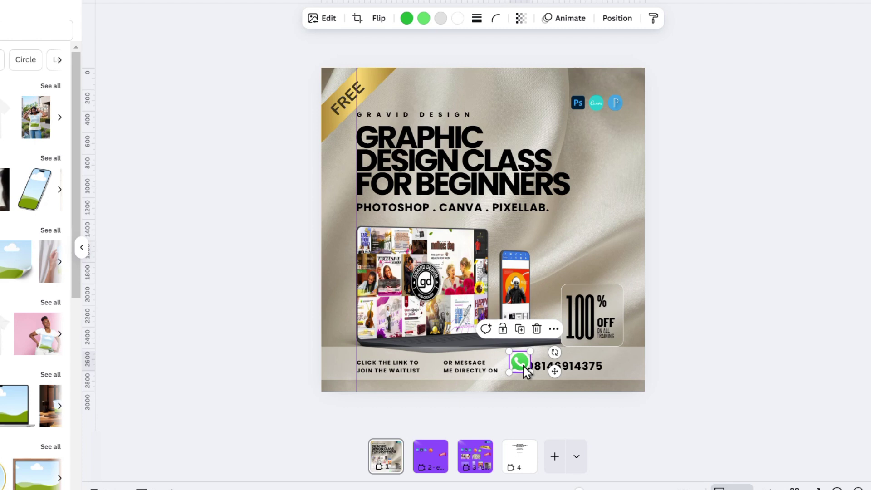
left_click(549, 370)
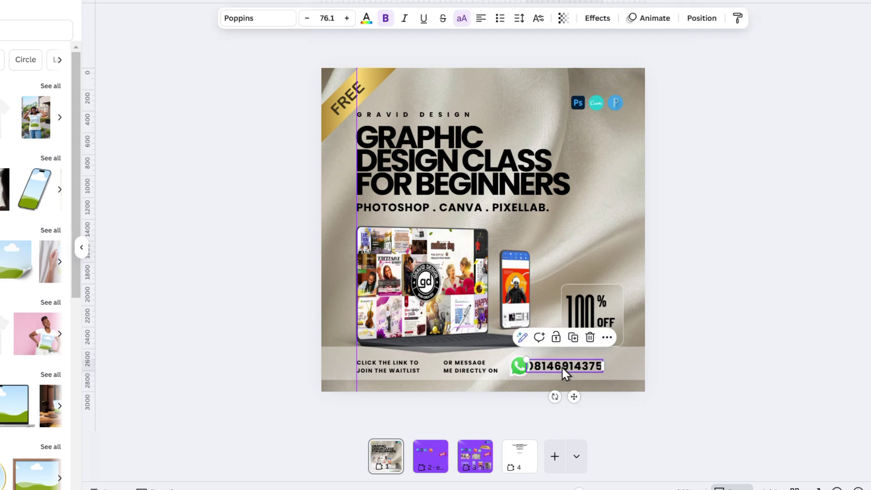
left_click_drag(563, 368, 573, 370)
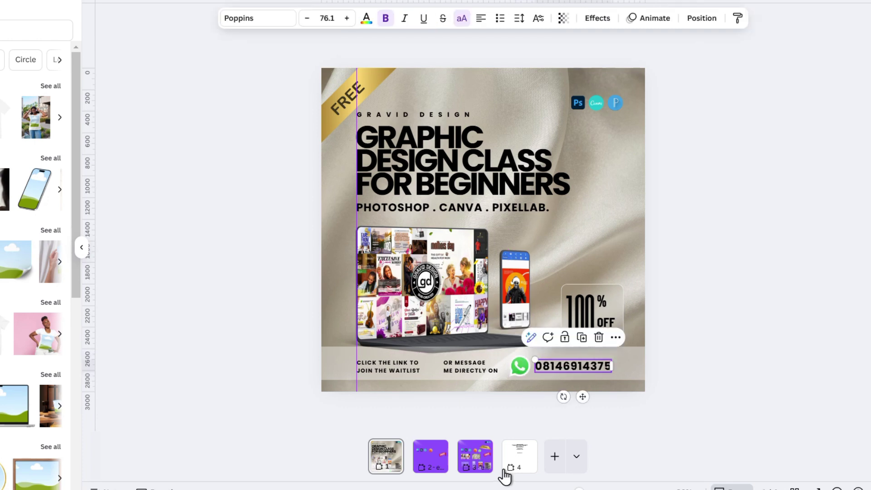
- Move the blurred FREE ribbon toward the middle of page 2 and examine its clipped blur edges up close
left_click(449, 467)
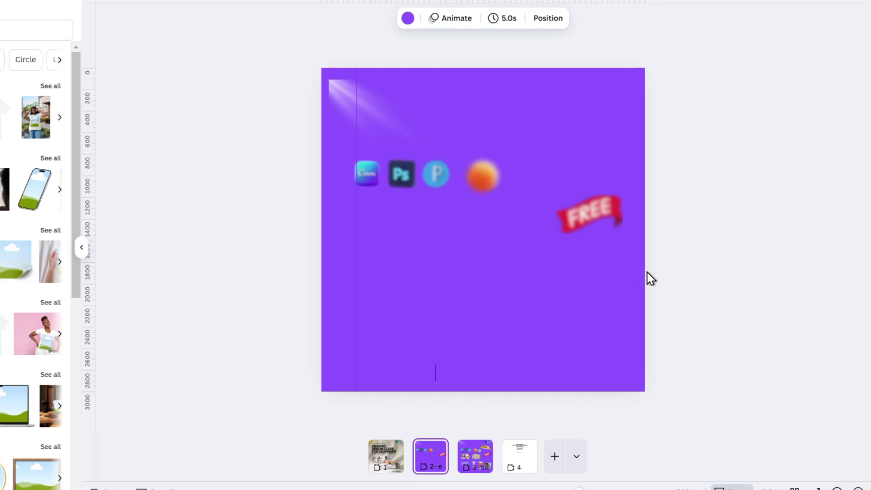
left_click(607, 213)
left_click_drag(598, 212, 491, 238)
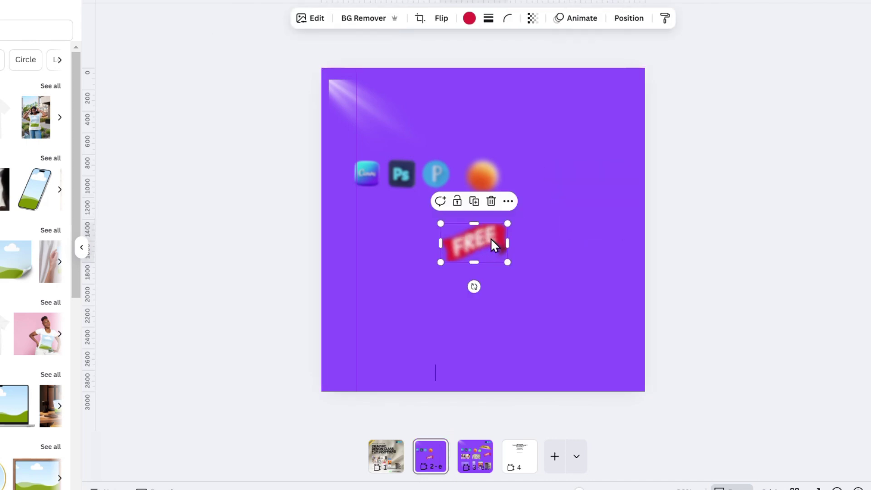
left_click(630, 258)
scroll(504, 232, "up", 6)
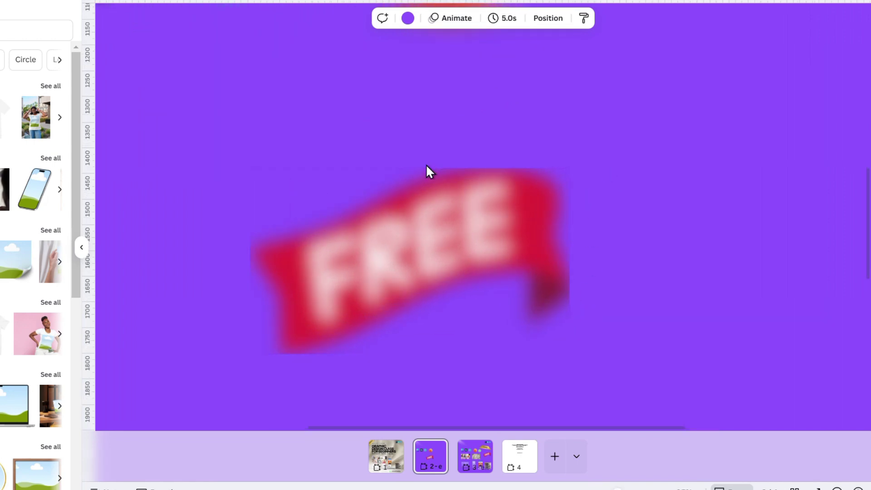
scroll(488, 241, "down", 5)
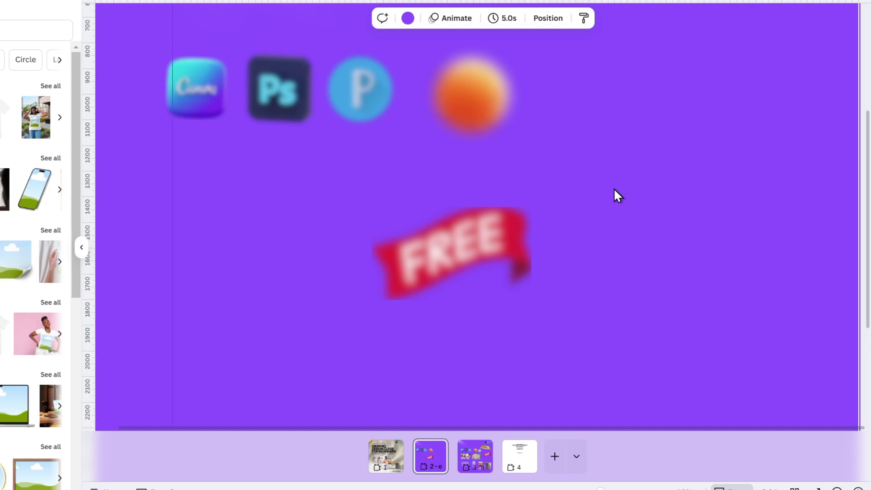
scroll(522, 261, "down", 2)
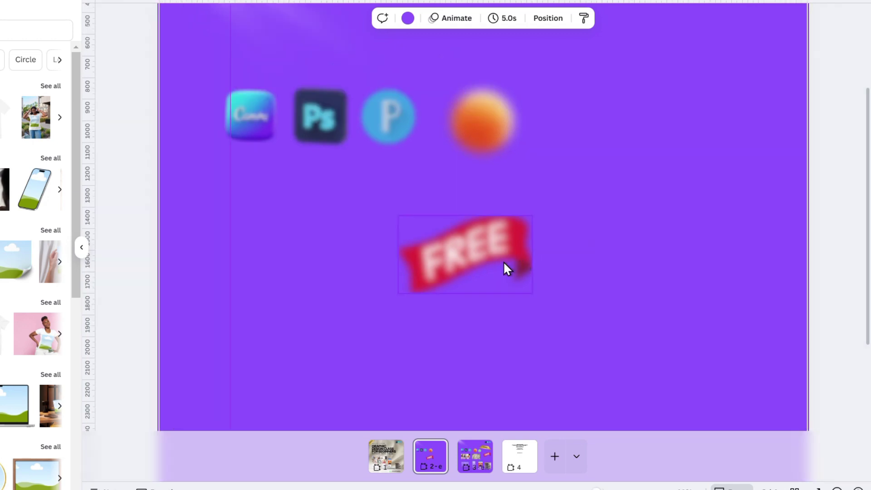
- Set the whole-image Blur intensity of the FREE ribbon on page 2 to 0
left_click(503, 261)
left_click(313, 19)
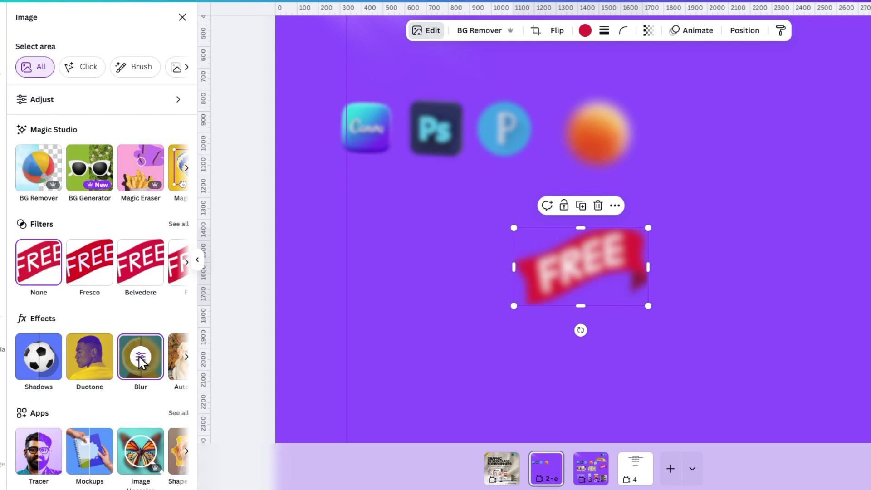
left_click(141, 358)
left_click_drag(140, 99, 21, 99)
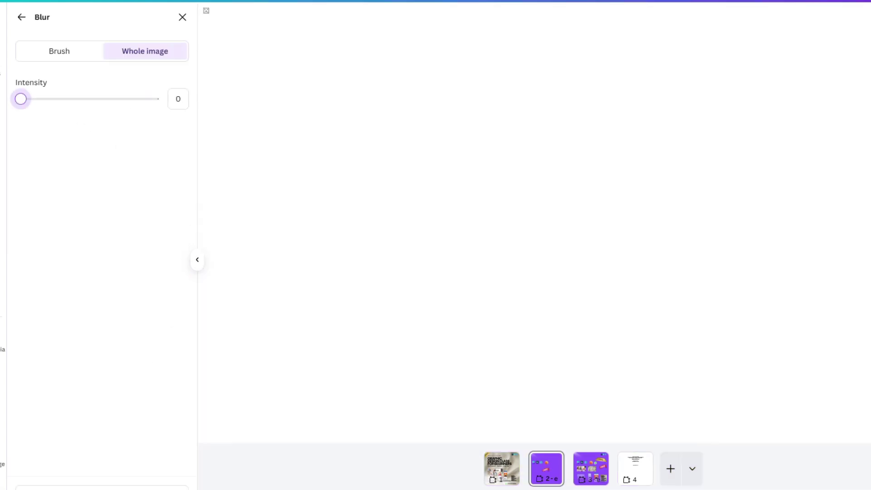
left_click(22, 18)
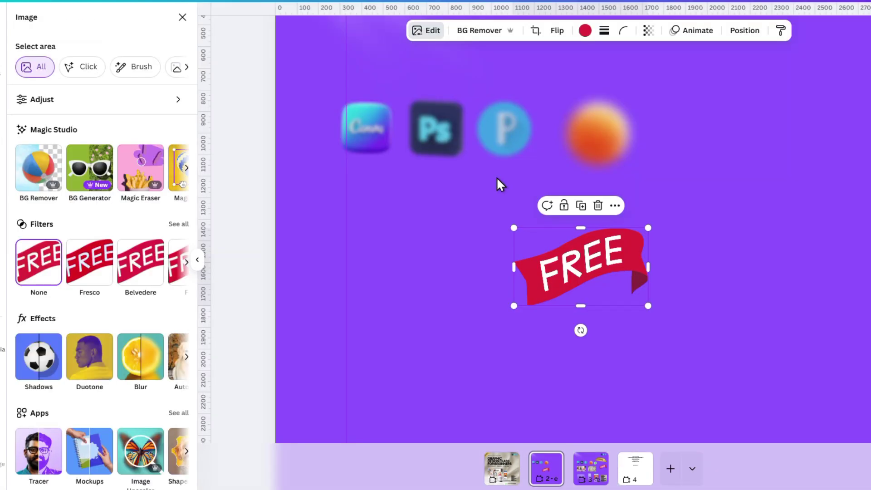
left_click(669, 191)
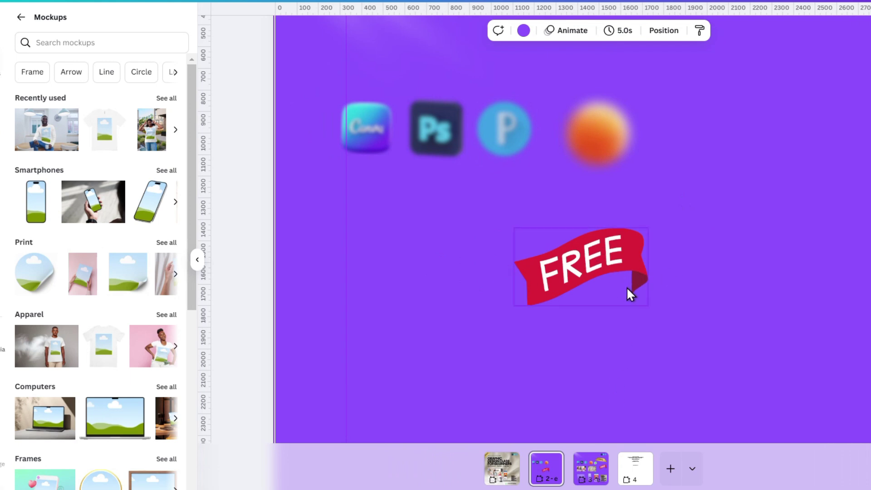
- Transfer the FREE ribbon from page 2 to a new blank page 5, and enlarge and center it there
left_click(603, 259)
left_click_drag(594, 262, 669, 475)
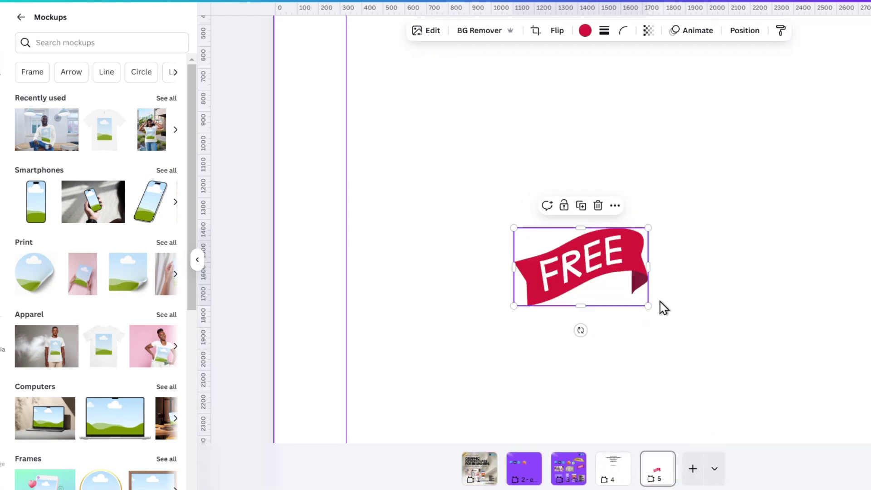
left_click_drag(648, 307, 788, 334)
scroll(775, 290, "down", 4)
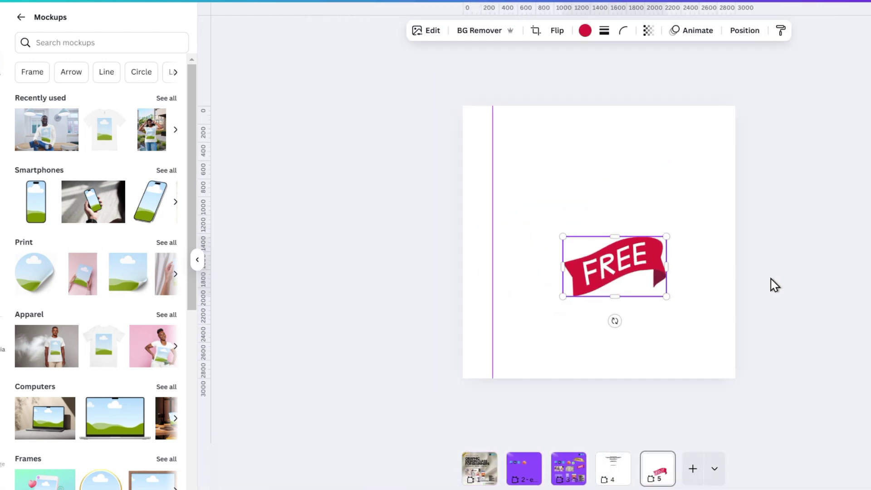
mouse_move(509, 295)
left_mouse_down()
mouse_move(478, 264)
mouse_move(497, 286)
left_mouse_up()
- Export only the current page 5 as a PNG with a transparent background
left_click(845, 22)
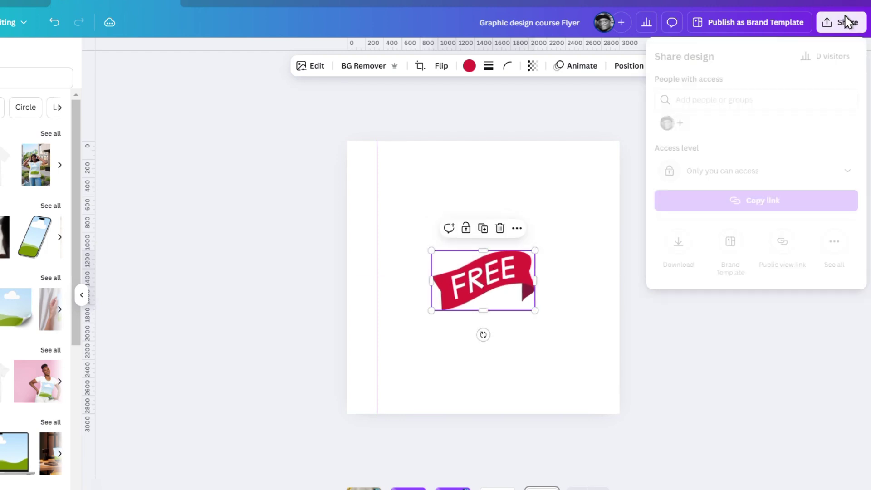
left_click(678, 242)
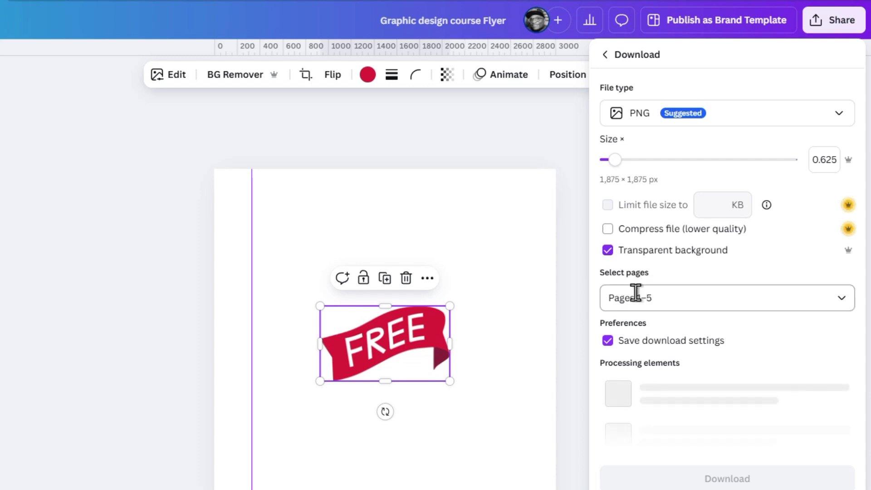
left_click(716, 242)
left_click(647, 363)
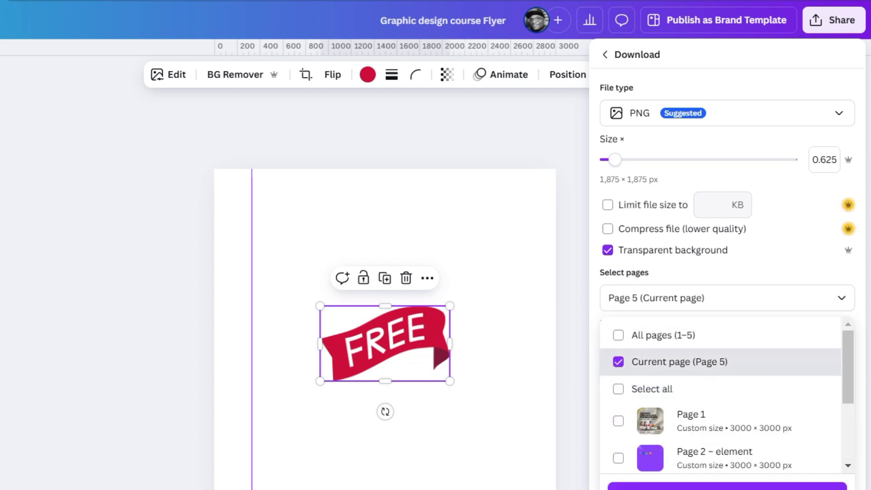
key("Escape")
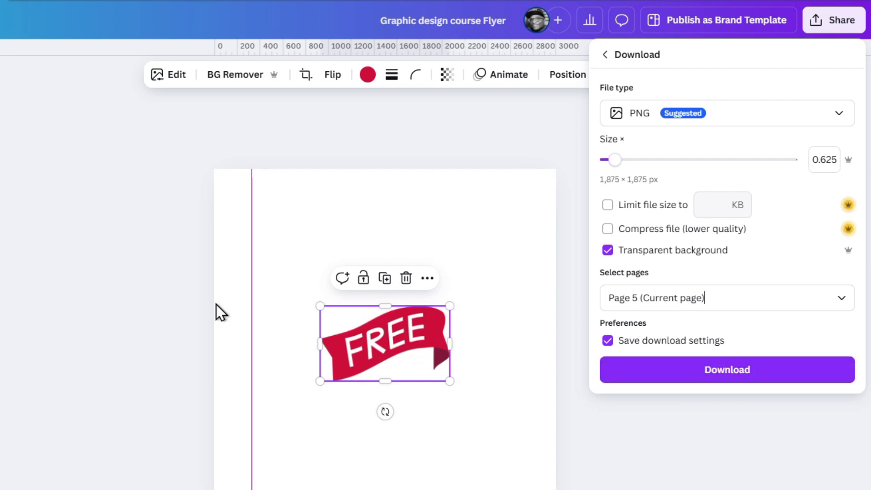
left_click(697, 377)
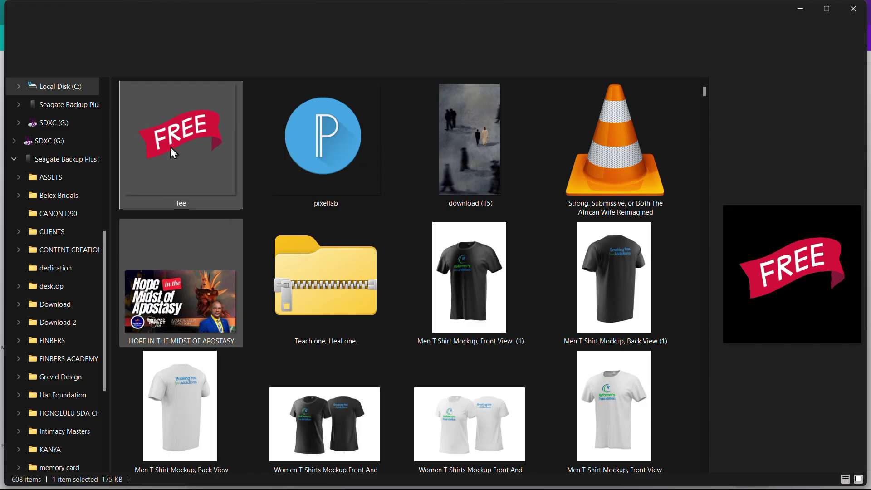
- Bring the image file "fee" from the file browser into the design, cancel the pending save dialog, and transfer the image to page 3
left_click_drag(171, 147, 542, 203)
key("alt+Tab")
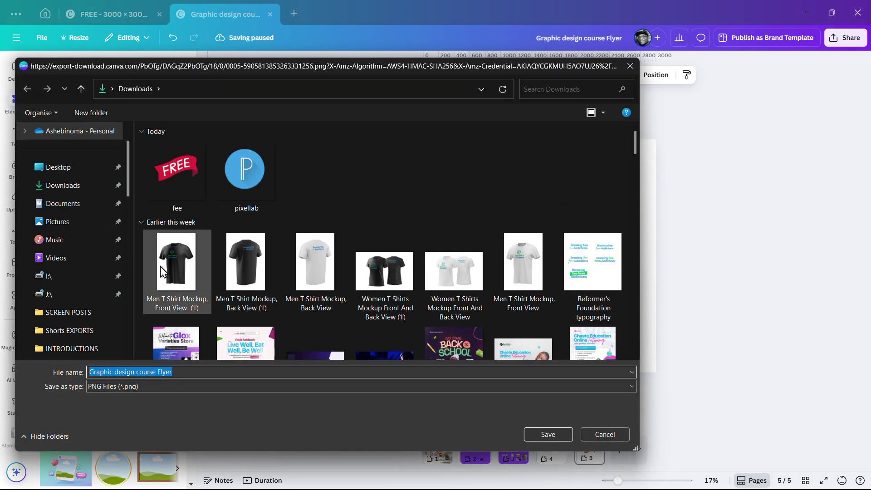
left_click(600, 433)
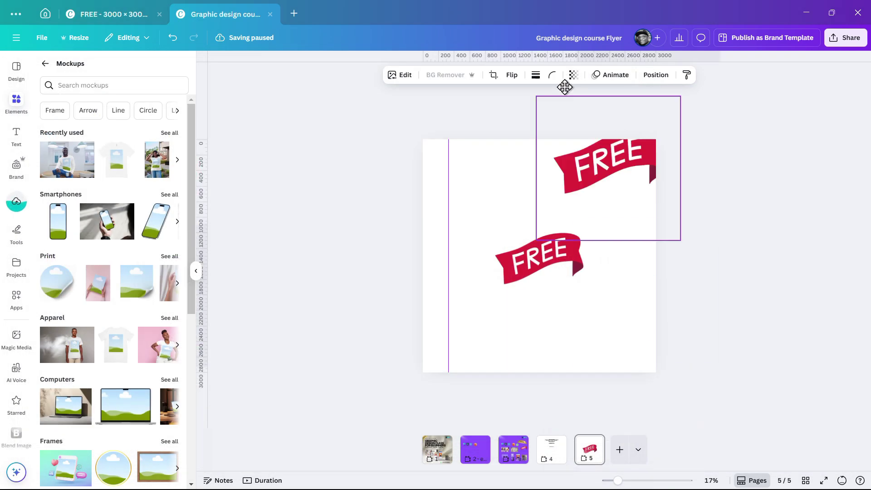
left_click_drag(565, 194, 520, 457)
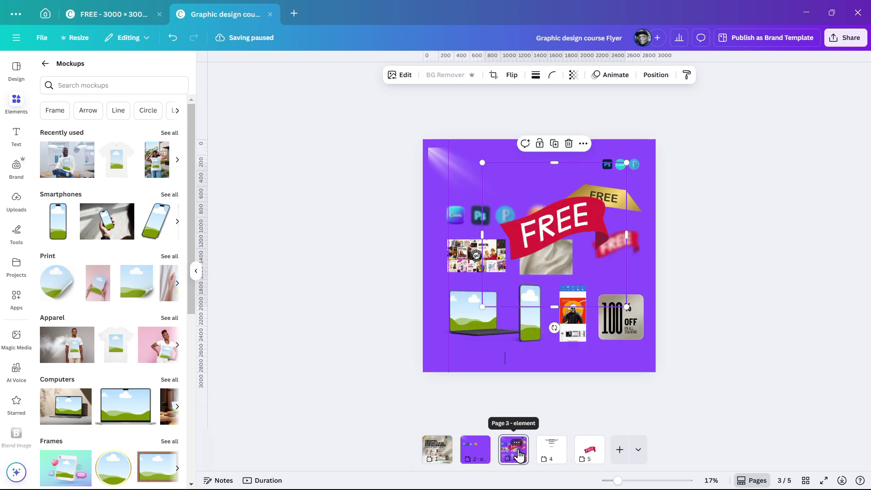
left_click(626, 312)
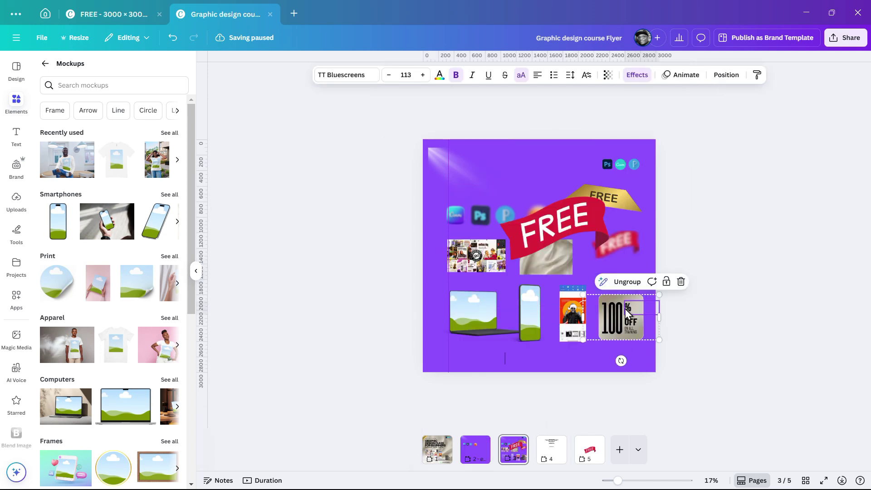
- Apply a whole-image Blur with intensity 76 to the large FREE ribbon on page 3
left_click(587, 271)
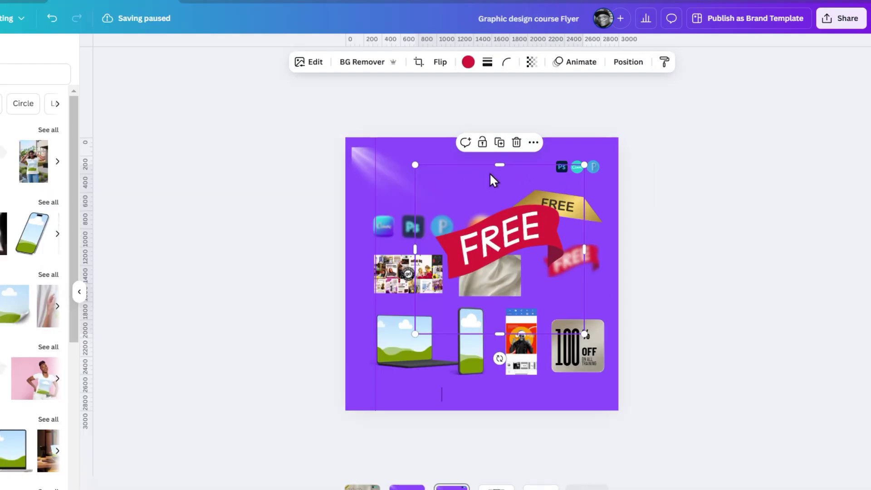
left_click(312, 62)
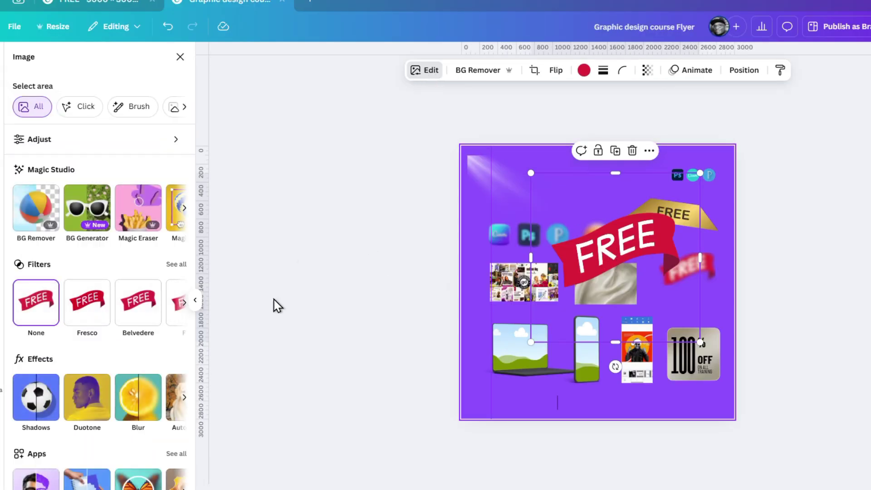
left_click(137, 400)
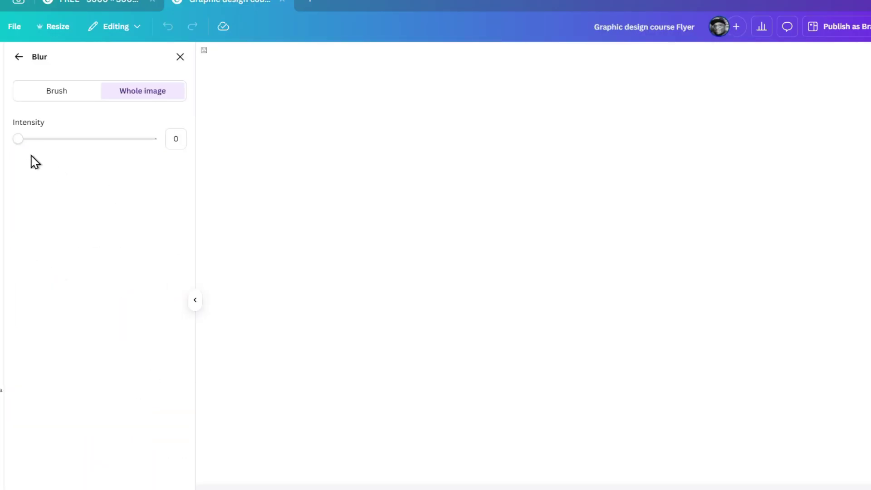
left_click_drag(76, 140, 119, 141)
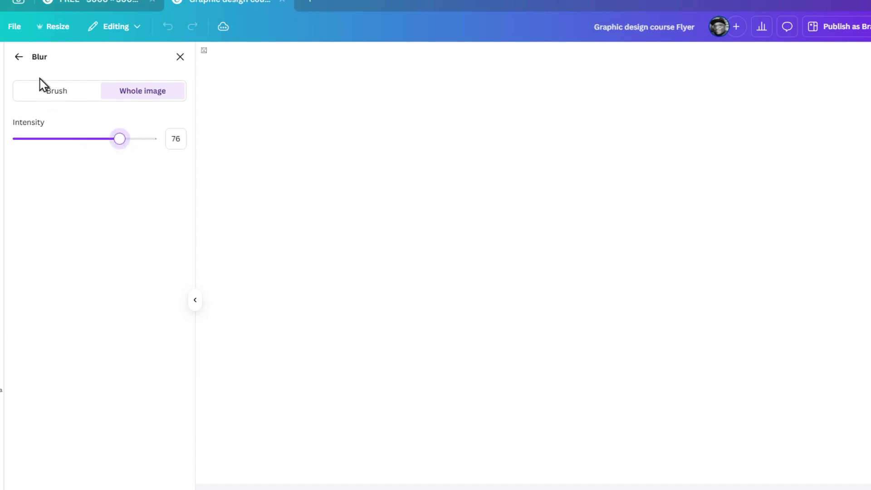
left_click(20, 57)
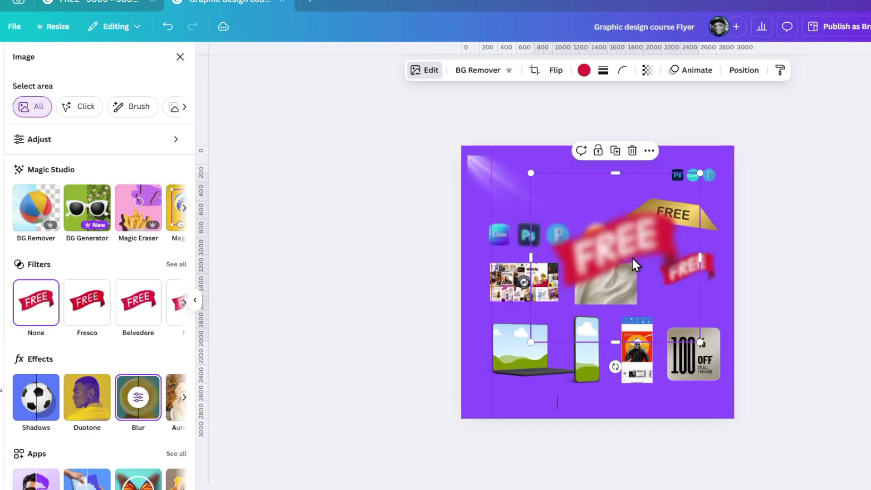
- Move the smaller blurred FREE ribbon on page 3 clear of the large one and compare their blur edges
scroll(712, 260, "up", 5)
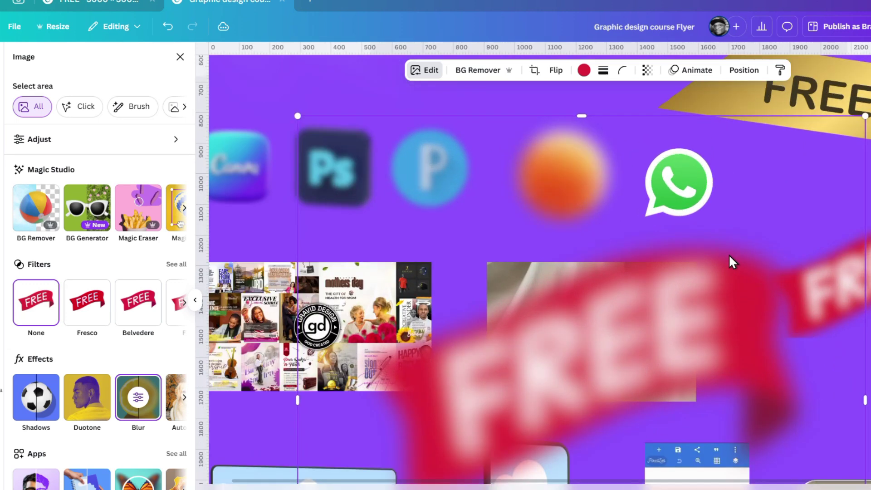
scroll(729, 254, "up", 3)
left_click_drag(639, 264, 798, 230)
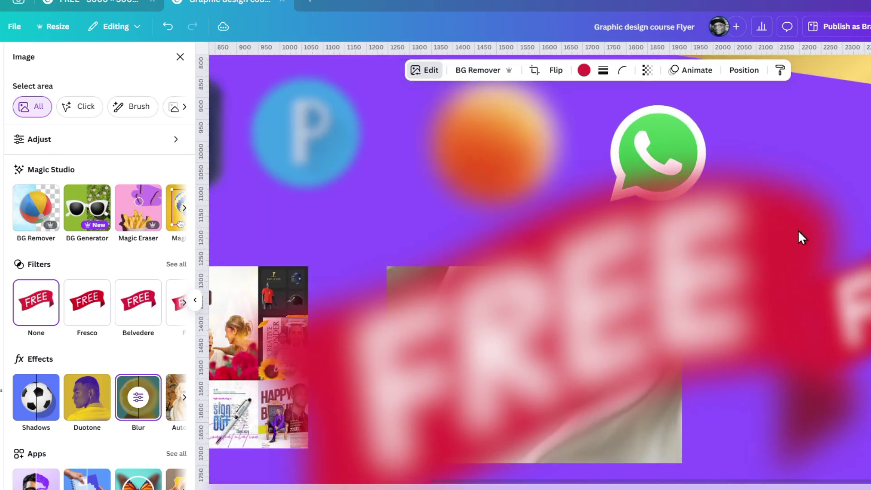
left_click_drag(590, 482, 794, 481)
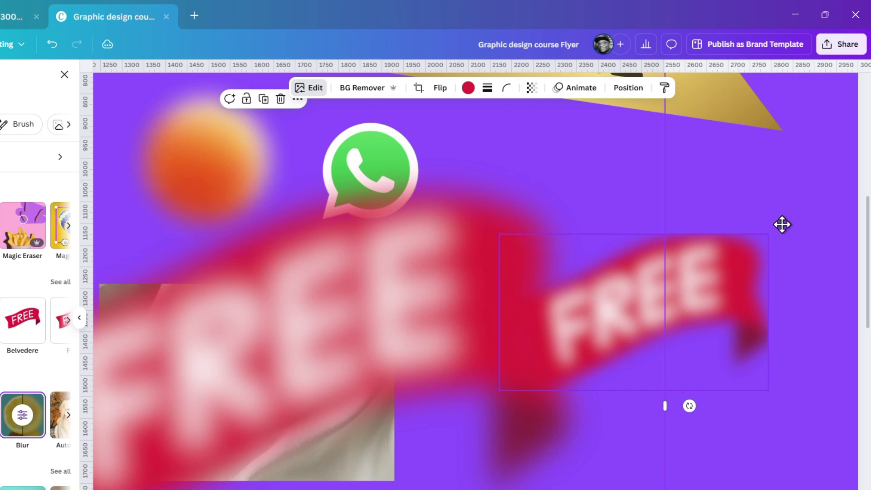
left_click_drag(681, 295, 758, 245)
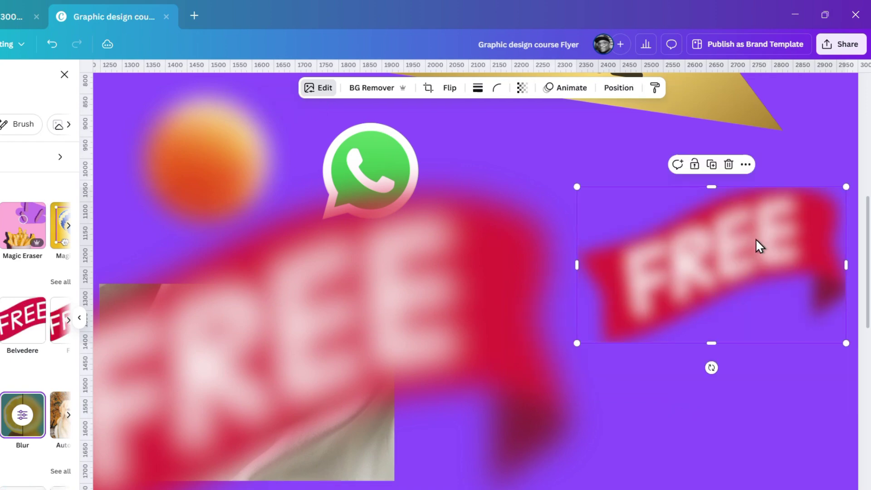
left_click(789, 182)
scroll(794, 188, "left", 5)
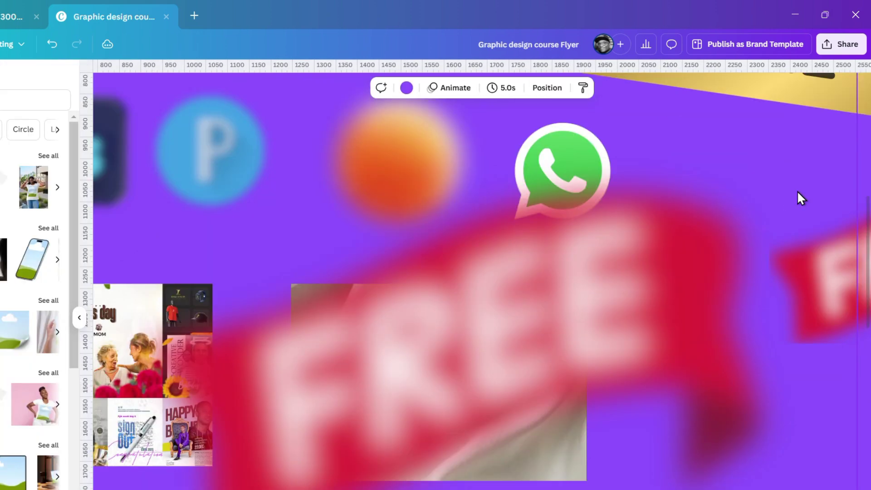
scroll(564, 315, "down", 5)
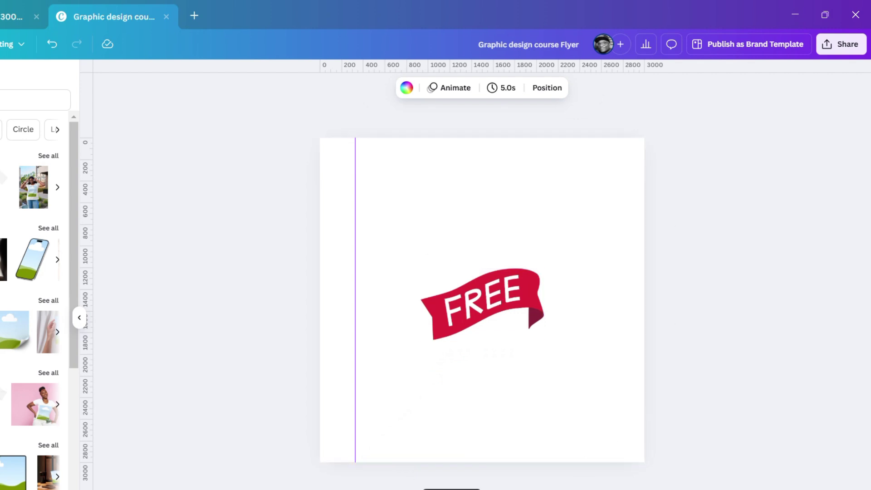
- Move the large blurred FREE ribbon from page 3 to page 1, scale it to about 1,414 px and hang it off the flyer's right edge
left_click(497, 274)
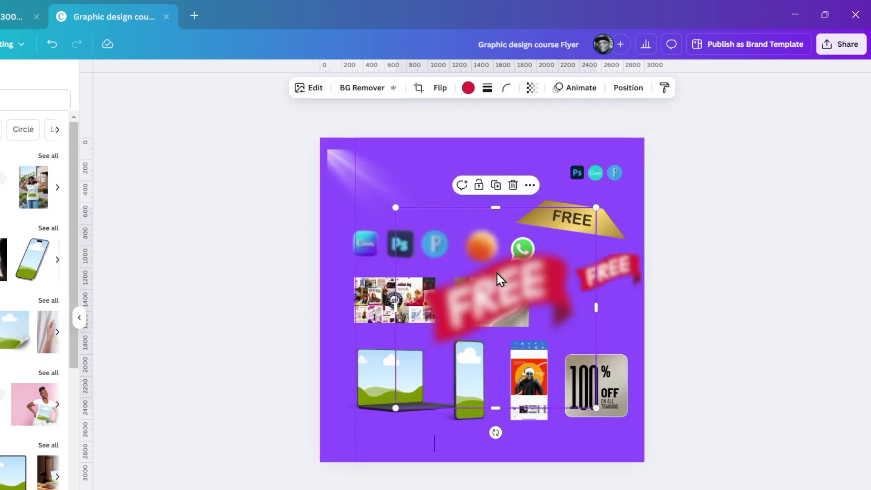
key("Delete")
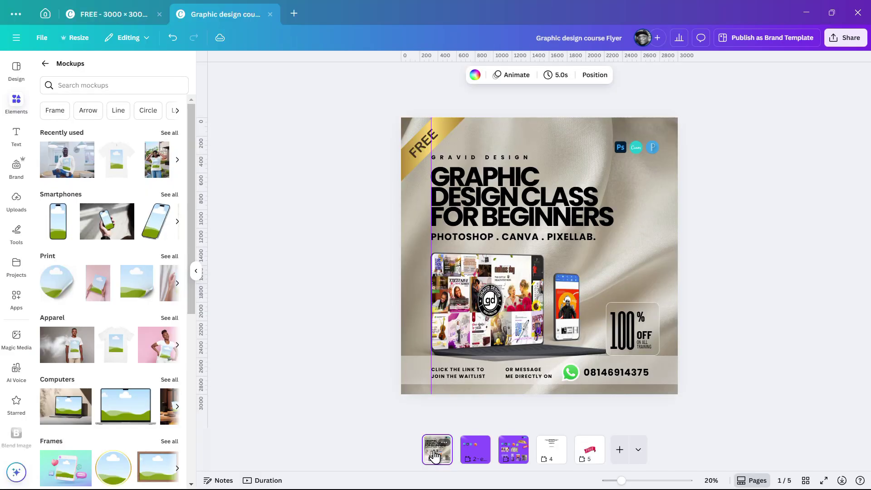
key("ctrl+z")
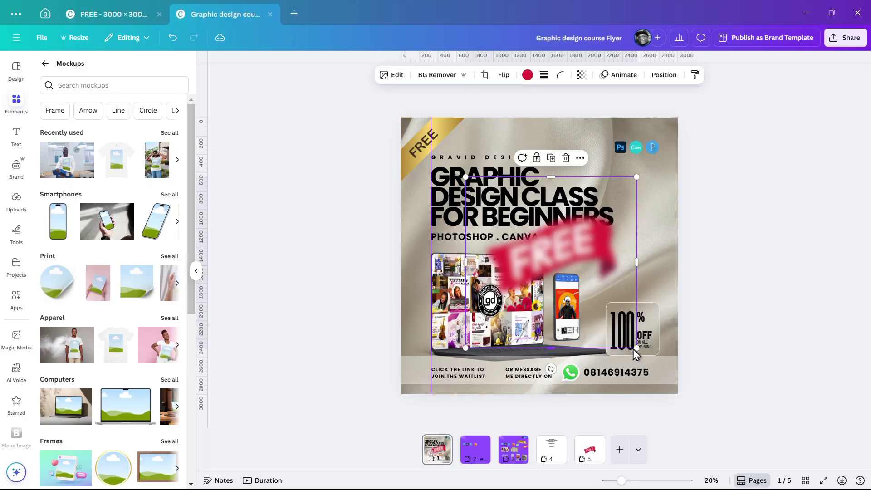
left_click_drag(637, 348, 599, 307)
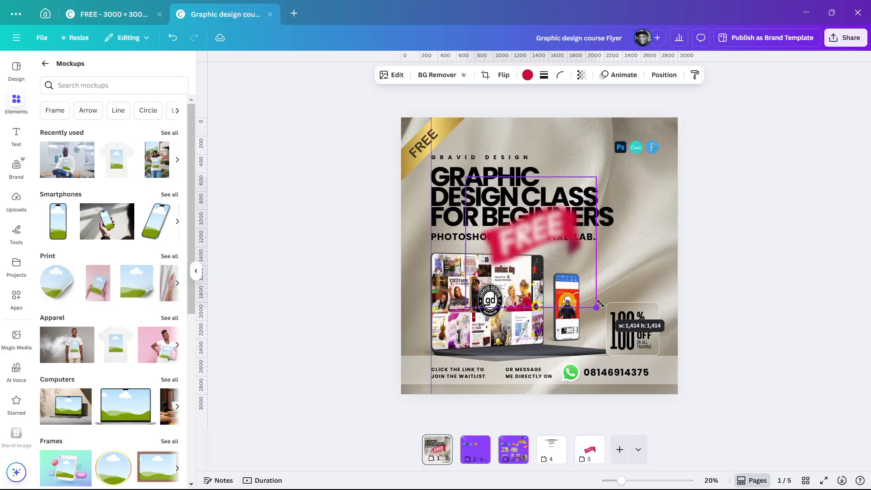
left_click_drag(580, 263, 711, 281)
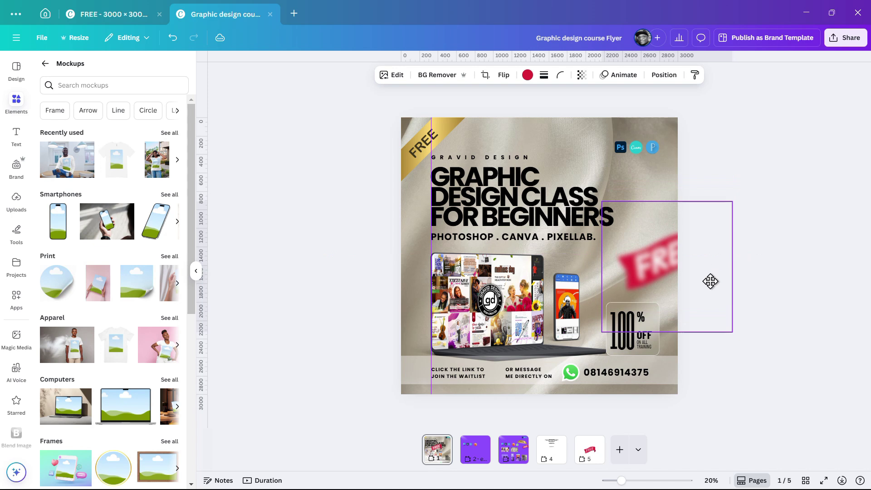
- Transfer the three blurred Canva, Photoshop and PixelLab logos from page 2 to page 1
left_click(475, 456)
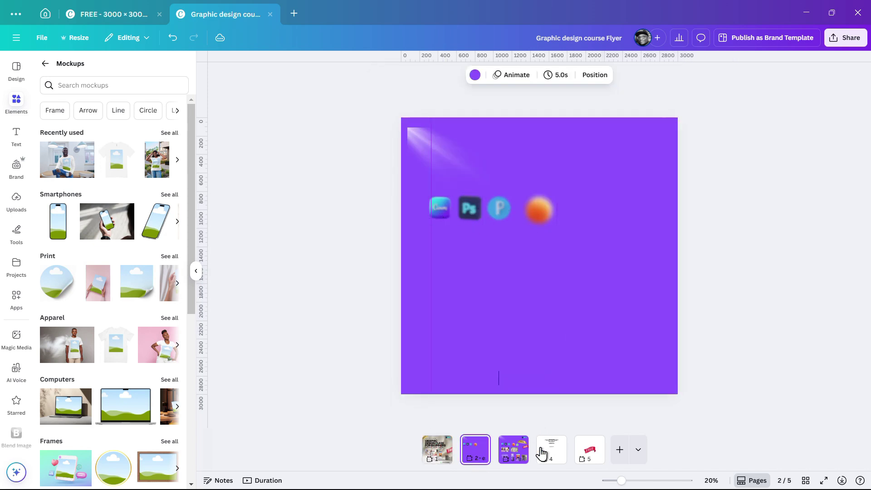
left_click(586, 452)
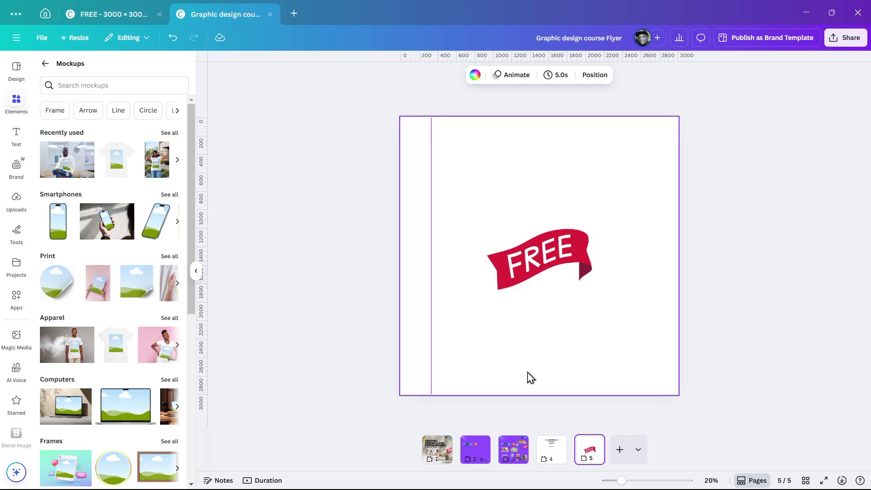
left_click(476, 454)
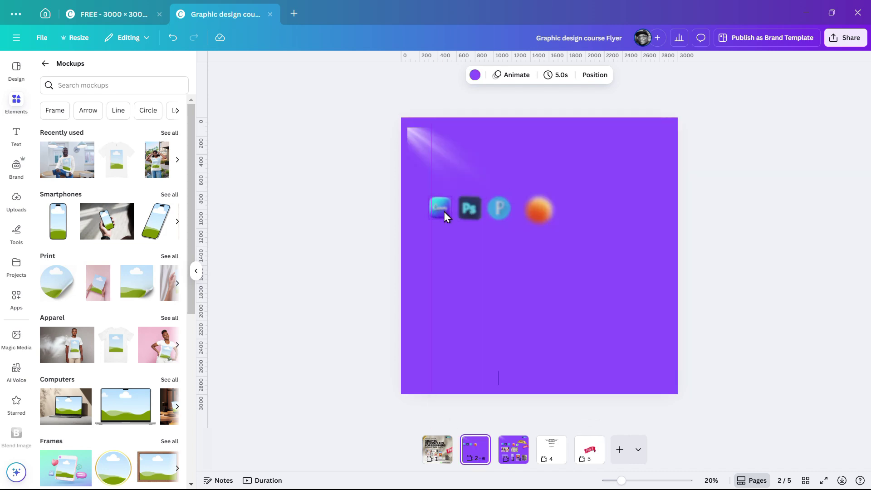
scroll(445, 212, "up", 3)
left_click(369, 198)
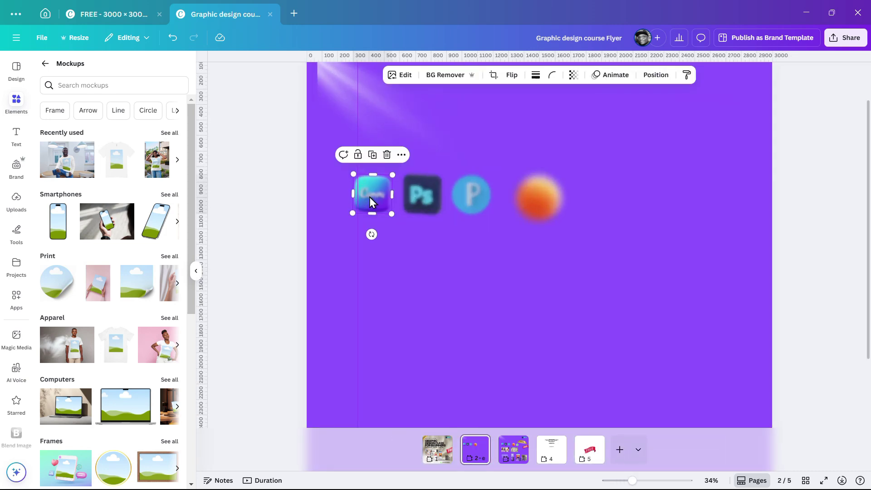
left_click(429, 192, "shift")
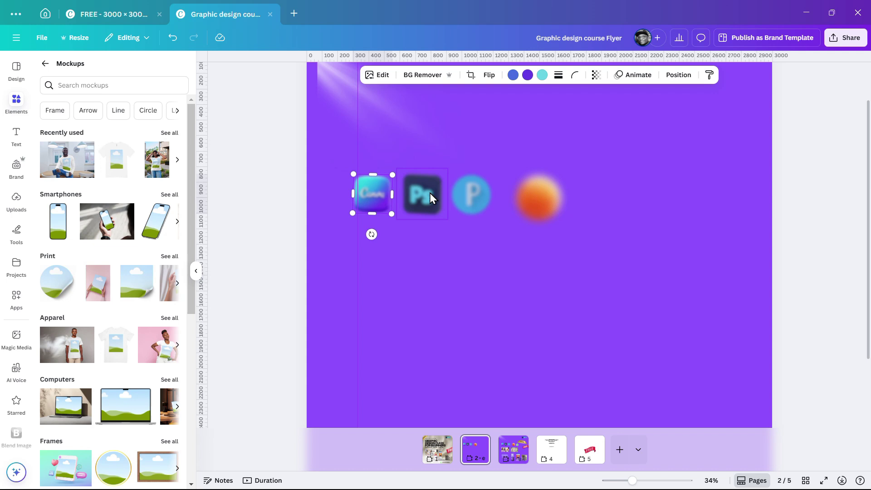
left_click(465, 197, "shift")
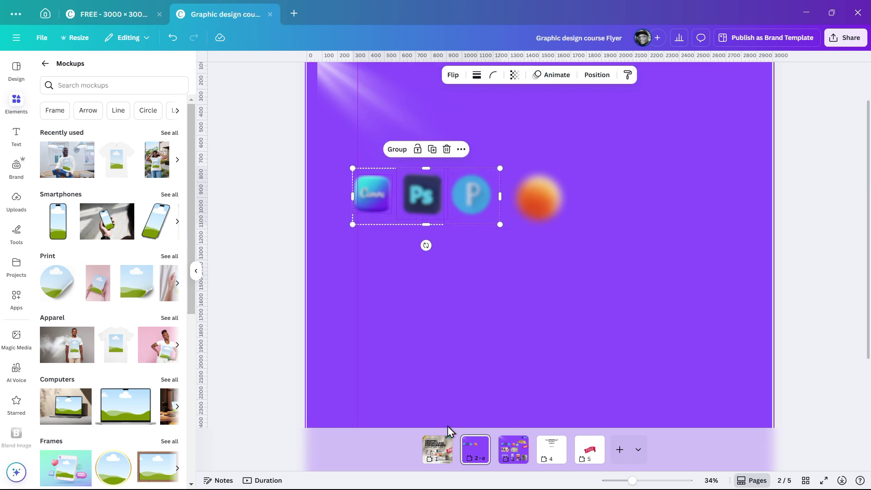
key("Delete")
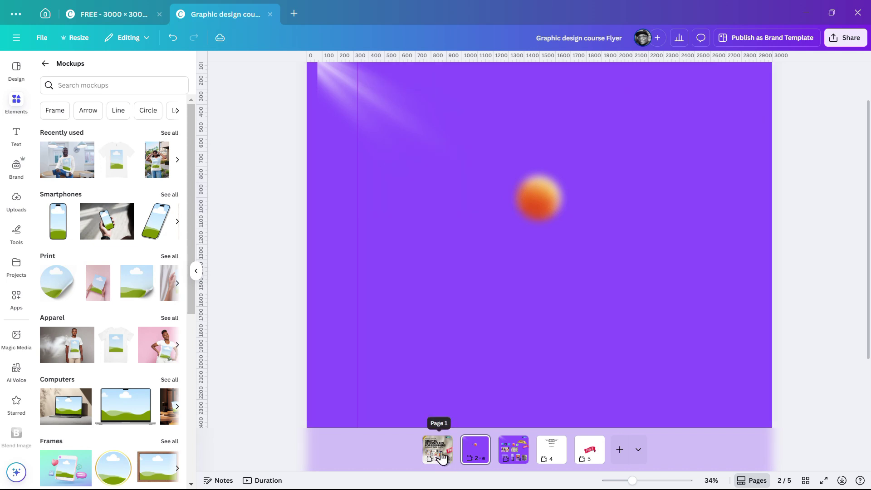
left_click(443, 457)
key("ctrl+v")
scroll(521, 226, "down", 3)
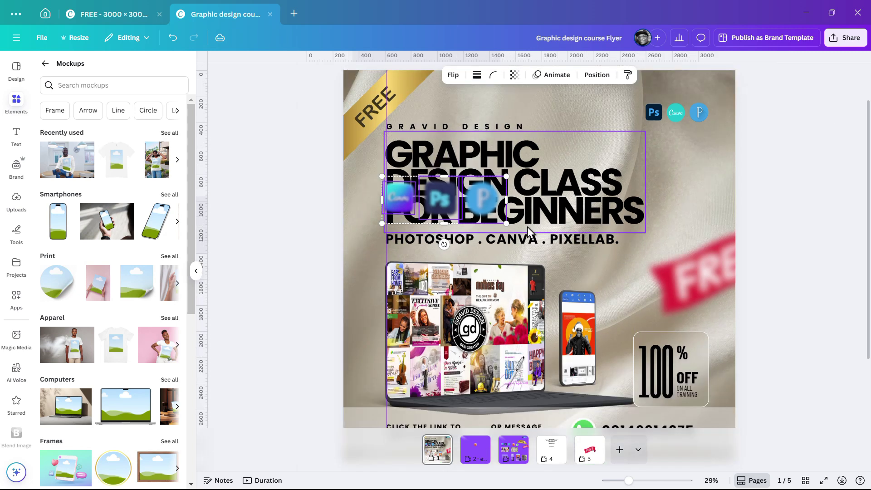
- Enlarge the three blurred logos together, then enlarge the Canva logo further and tuck it tilted into the flyer's bottom-right corner
left_click_drag(521, 224, 597, 257)
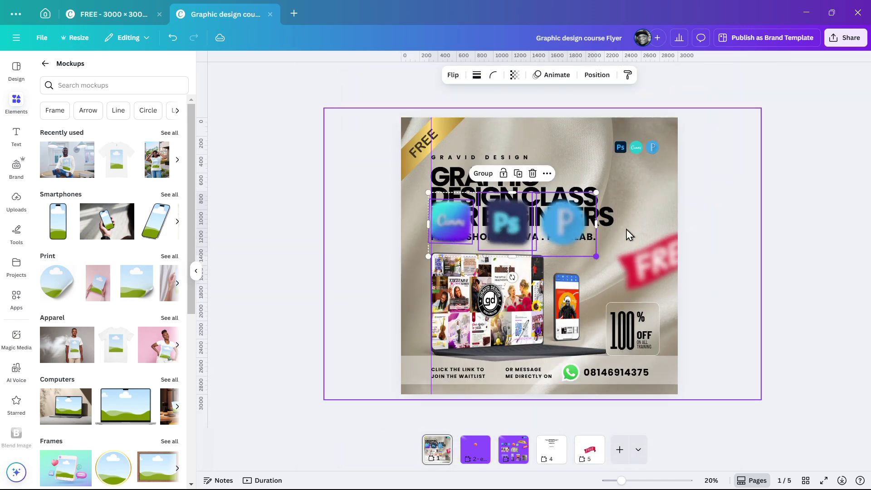
left_click(447, 229)
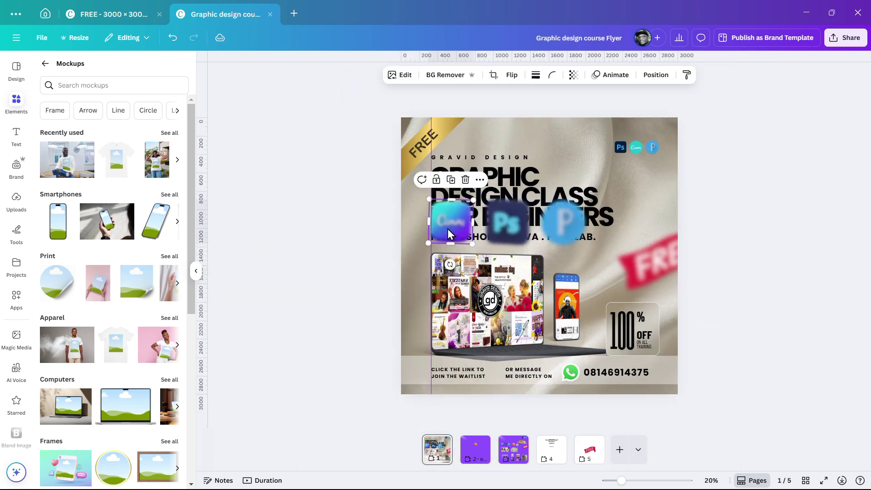
left_click_drag(472, 244, 492, 259)
left_click_drag(464, 227, 738, 424)
- Enlarge the blurred Photoshop logo, tilt it counter-clockwise and hang it partly off the flyer's left edge beside the laptop
left_click(506, 229)
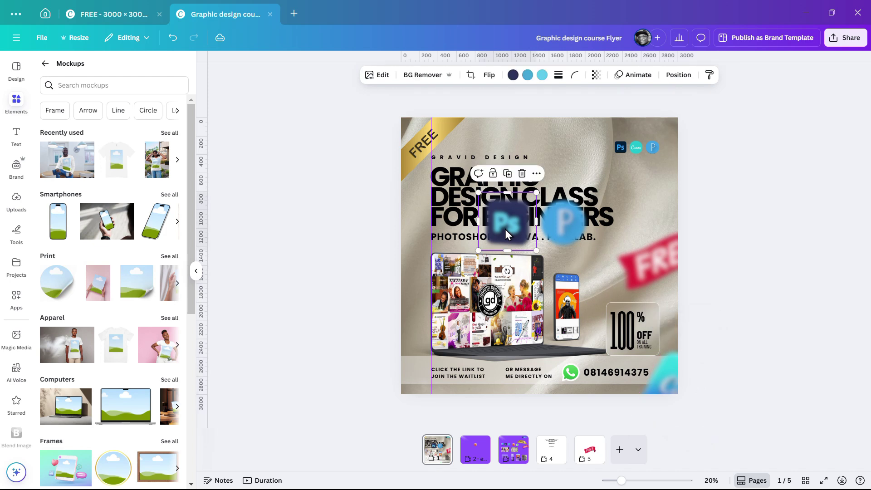
left_click_drag(505, 230, 402, 227)
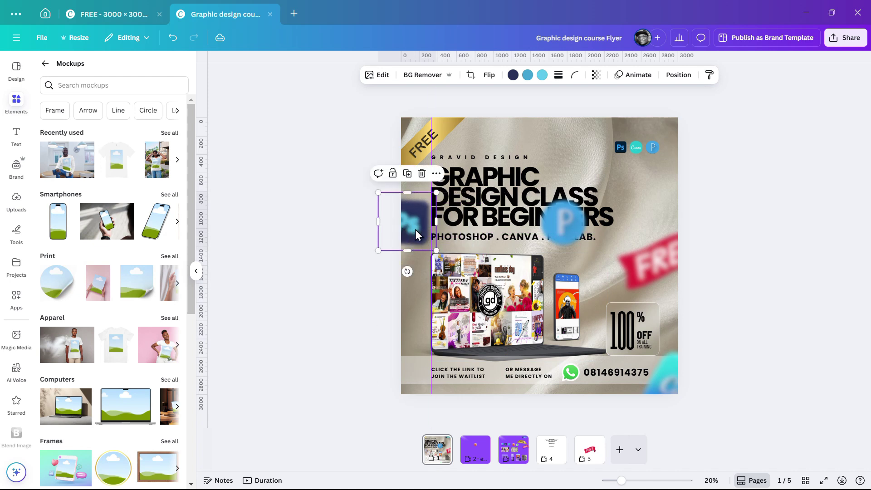
left_click_drag(438, 250, 450, 295)
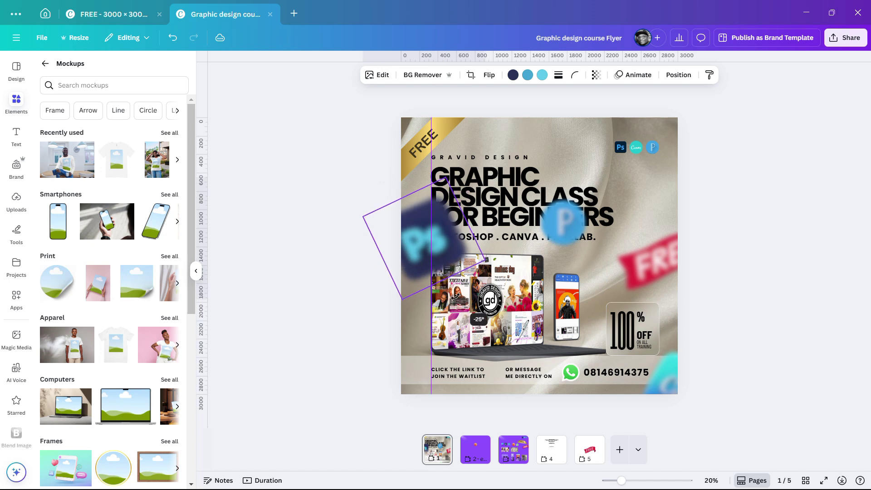
left_click_drag(403, 263, 394, 282)
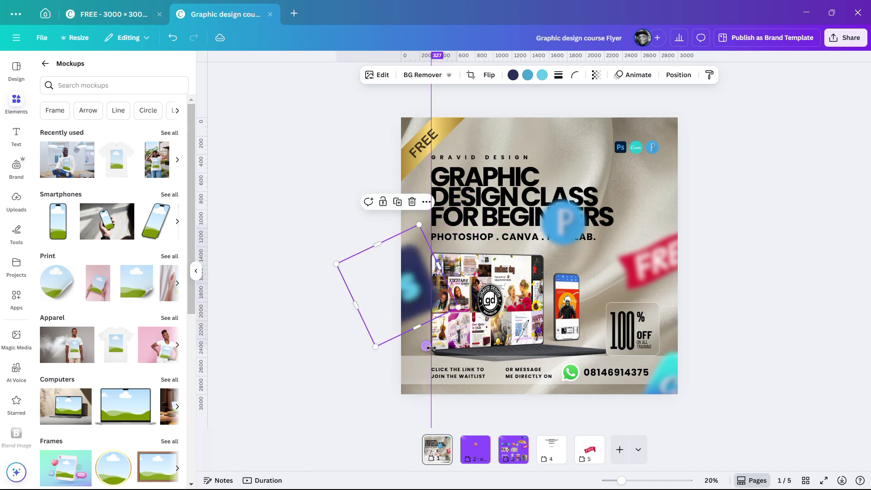
left_click_drag(428, 346, 432, 343)
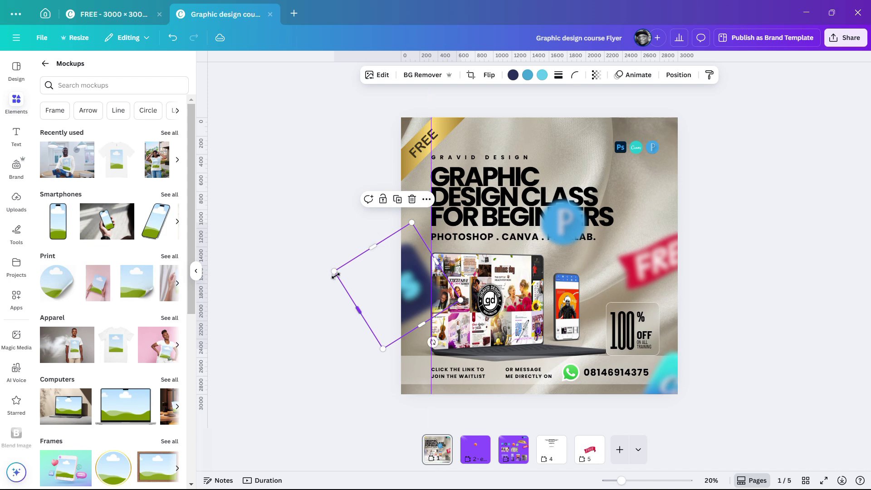
left_click_drag(337, 272, 361, 283)
- Place the blurred PixelLab logo at the flyer's right edge above the FREE ribbon and tilt it counter-clockwise
left_click(572, 220)
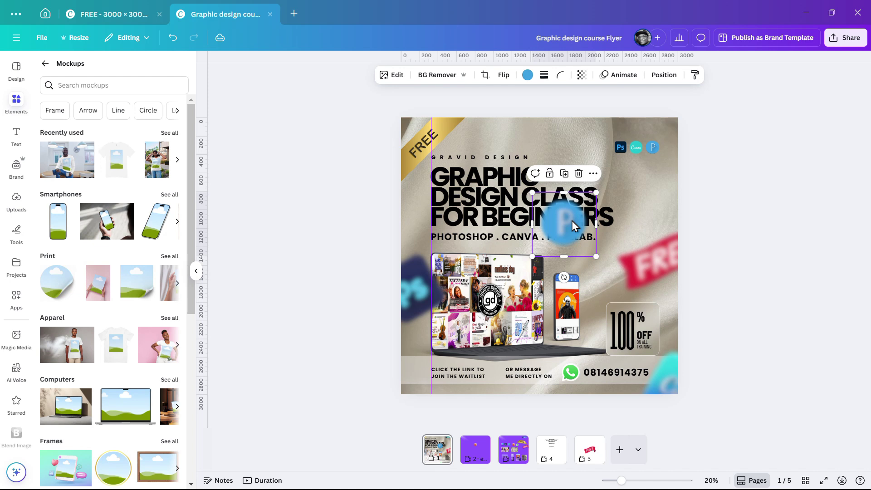
left_click_drag(572, 221, 664, 221)
left_click_drag(659, 276, 685, 273)
left_click_drag(648, 234, 659, 222)
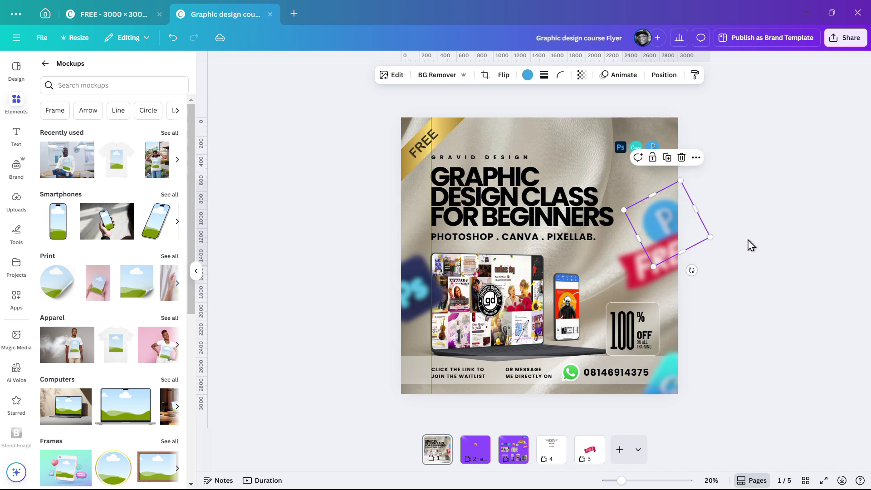
left_click(761, 198)
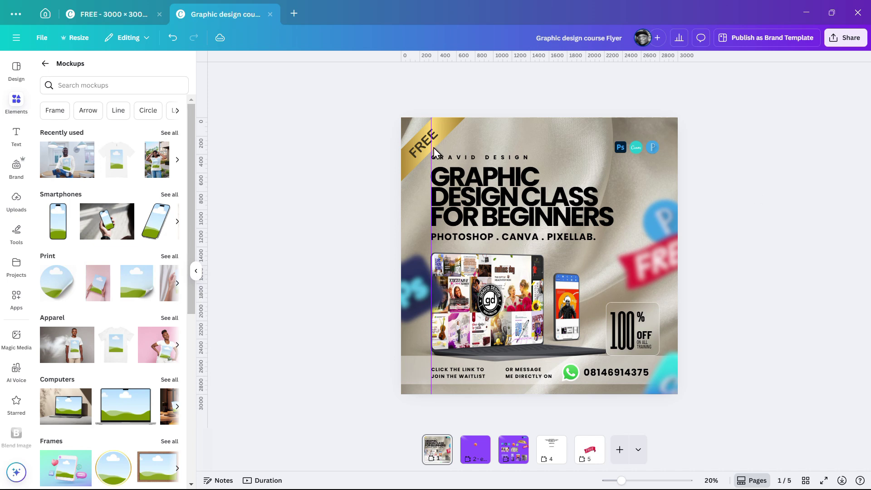
- Remove the vertical guide and trim the contact band's upper edge to a height of about 249 px
left_click_drag(136, 174, 117, 184)
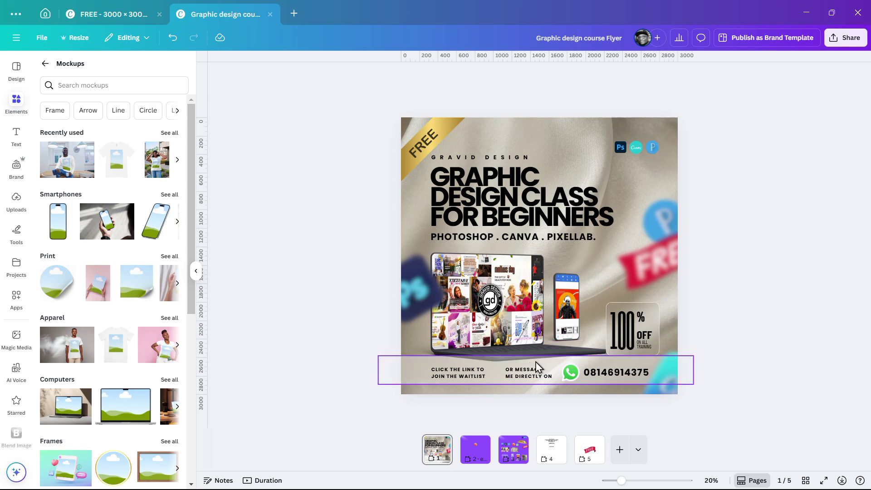
left_click(553, 361)
left_click_drag(536, 356, 537, 360)
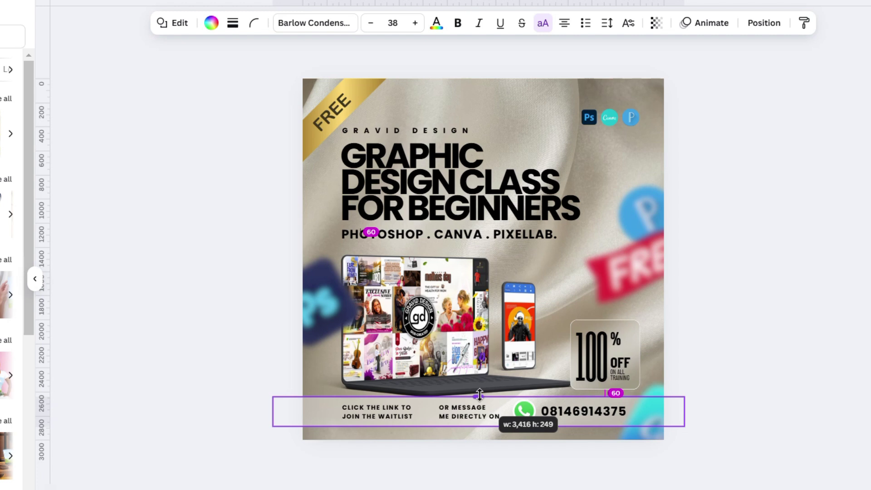
left_click_drag(480, 395, 480, 395)
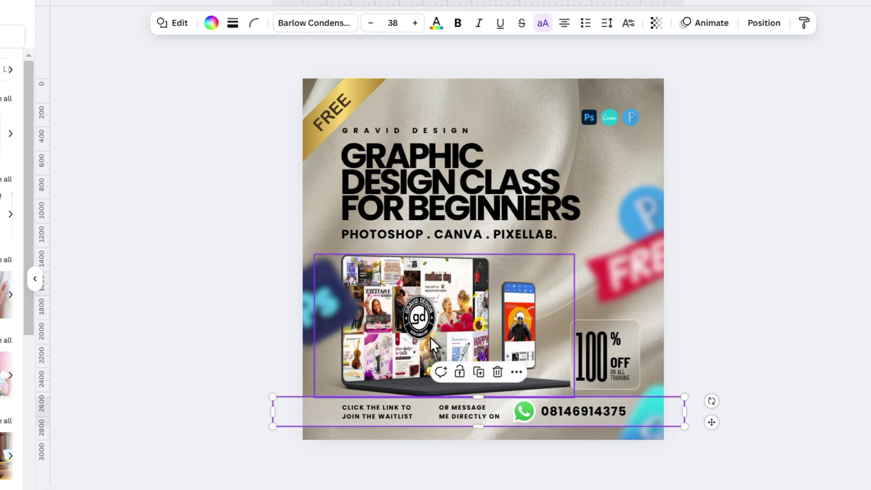
- Shift the laptop mockup and the phone mockup slightly upward, away from the contact band
left_click(430, 336)
left_click_drag(431, 336, 430, 325)
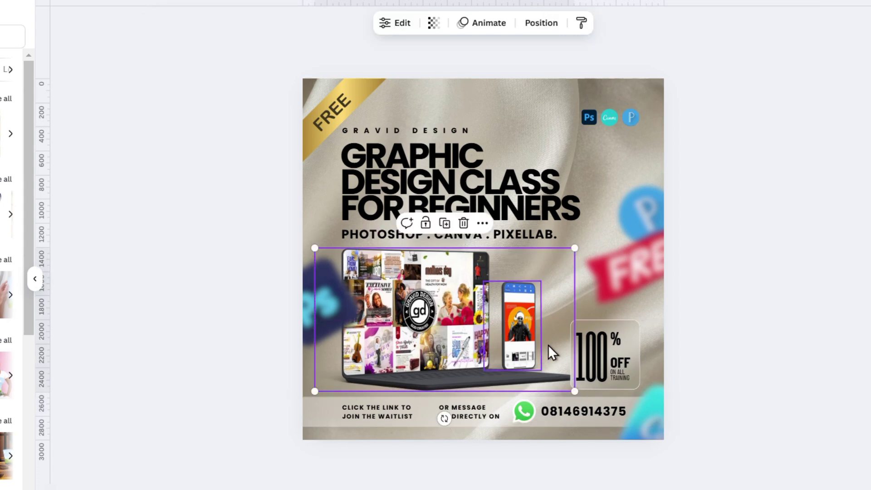
left_click(532, 328)
left_click_drag(532, 323, 533, 320)
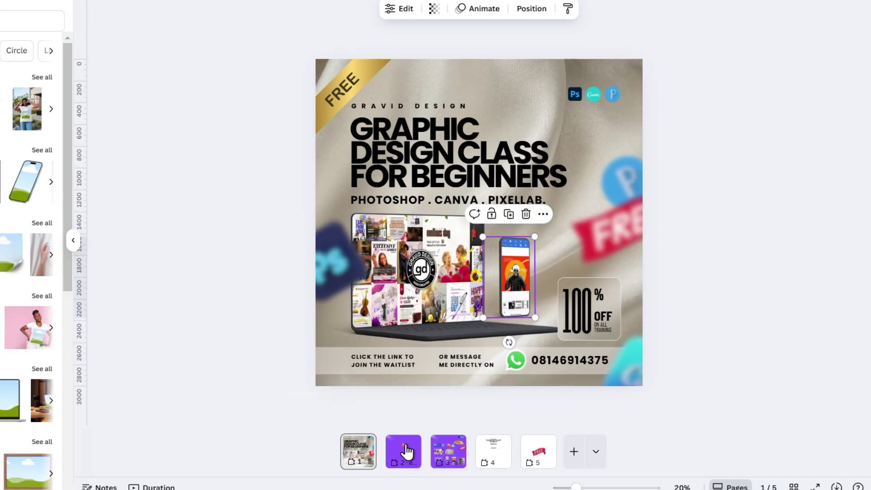
- Transfer the blurred orange gradient circle from page 2 to page 1
left_click(408, 442)
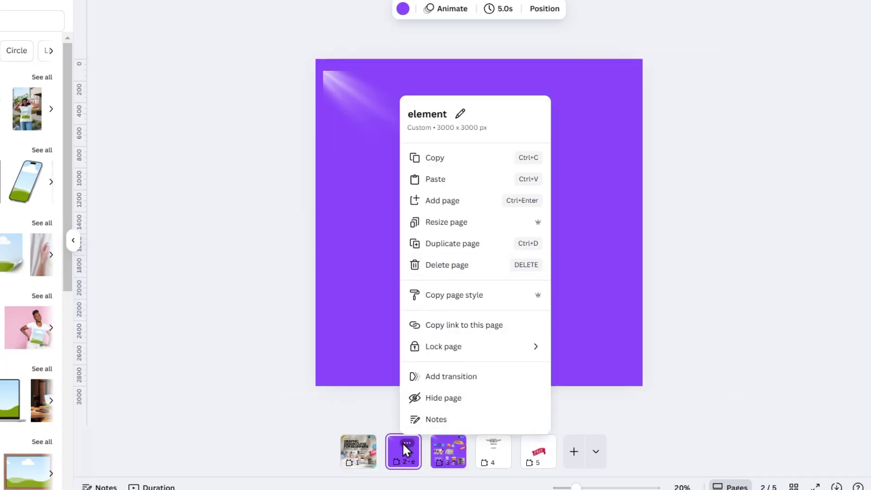
left_click(342, 281)
left_click(494, 171)
left_click(487, 181)
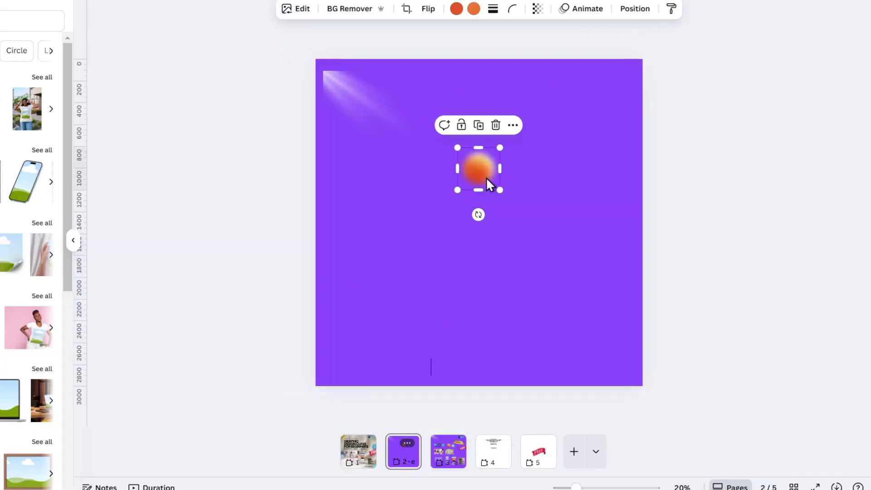
key("Delete")
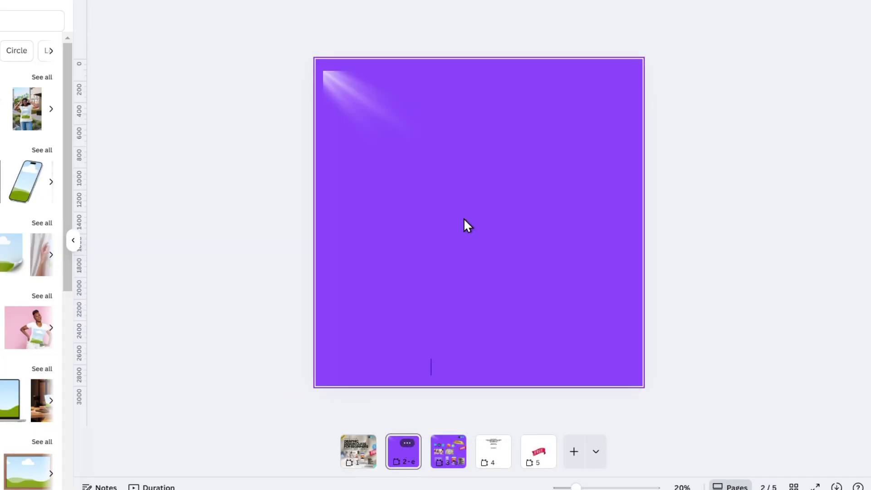
left_click(365, 462)
key("ctrl+v")
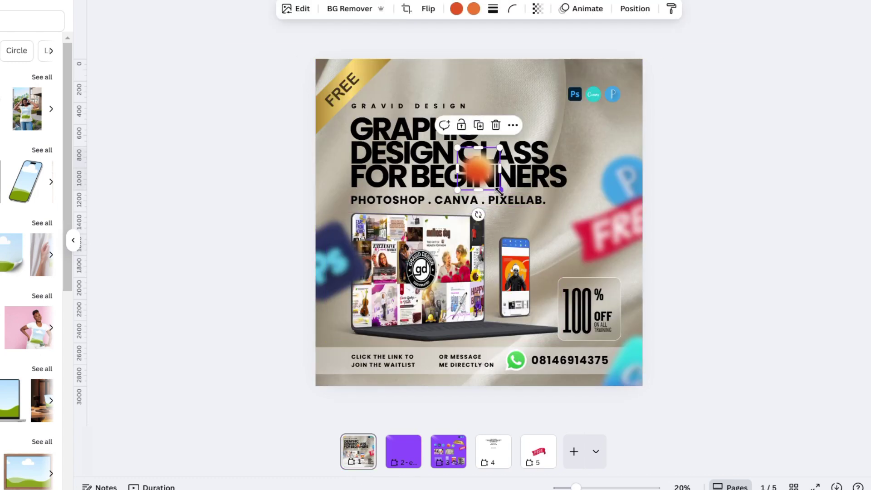
- Enlarge the orange gradient circle to about 3,047 px and place it off the flyer's bottom-left corner, with a copy off the bottom-right corner
left_click_drag(550, 215, 870, 399)
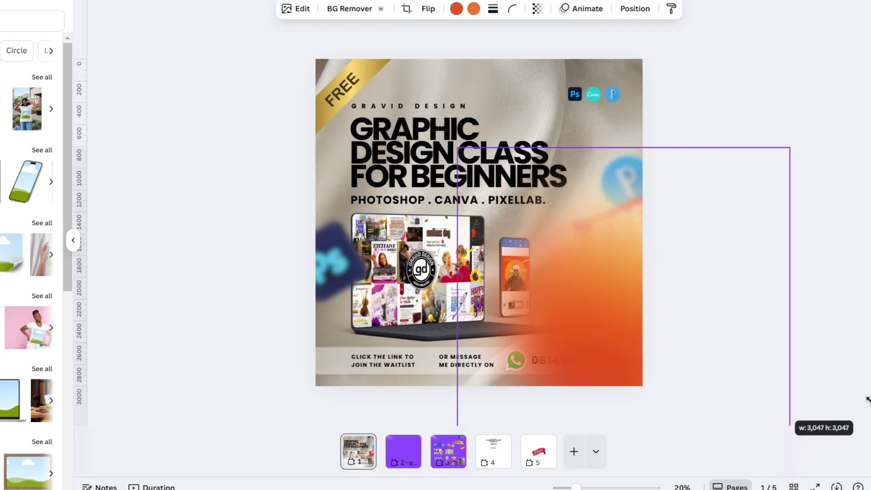
left_click_drag(605, 307, 232, 417)
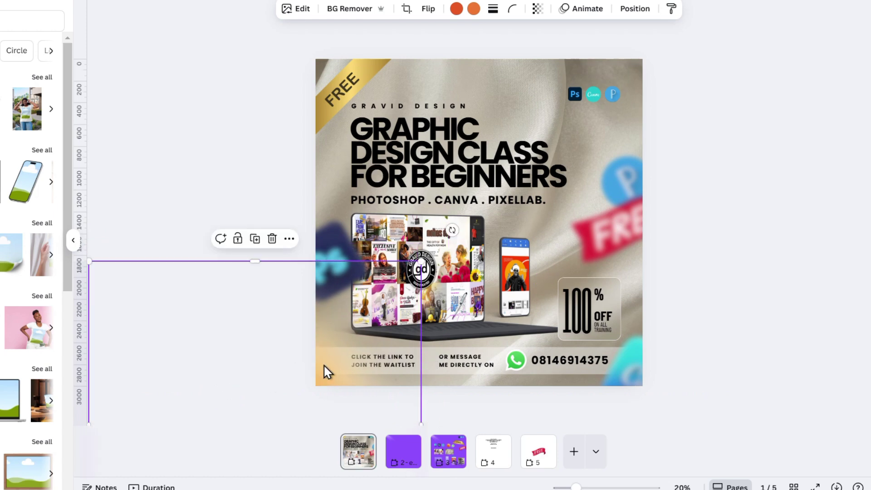
left_click_drag(325, 369, 779, 319)
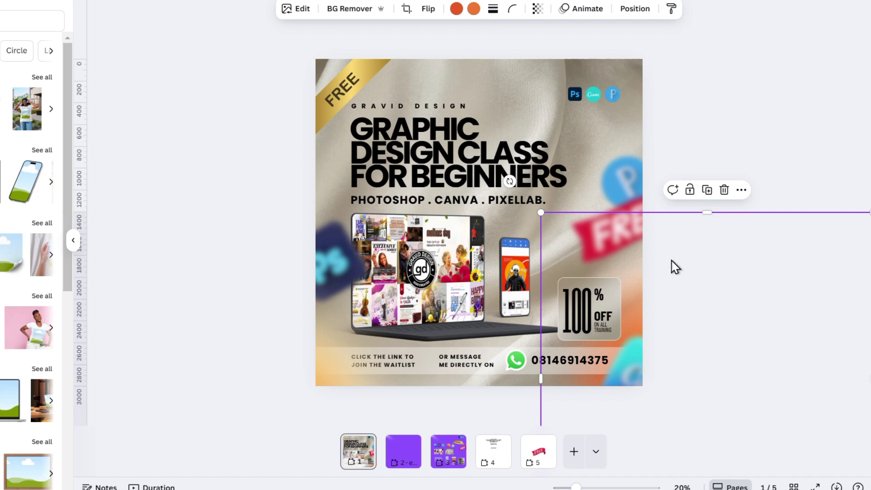
- Select the orange gradient circle behind the 100% OFF badge and shift it further off the flyer's bottom-right corner
left_click(640, 269)
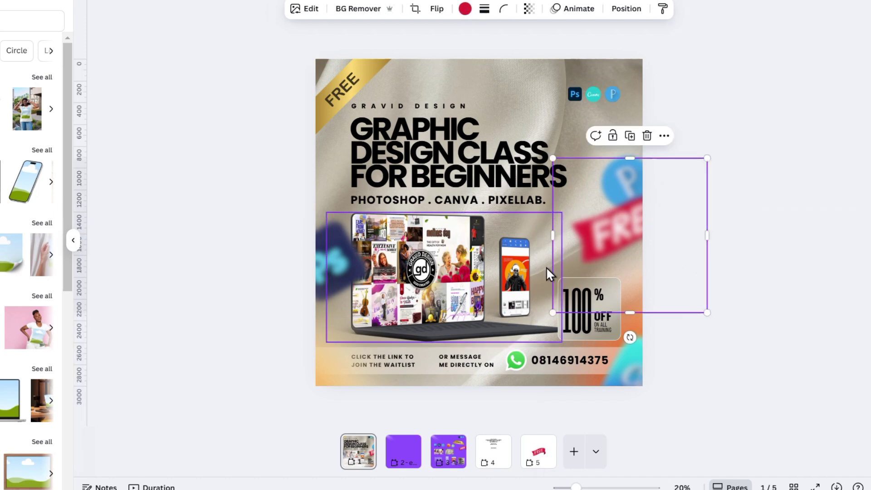
left_click(636, 324)
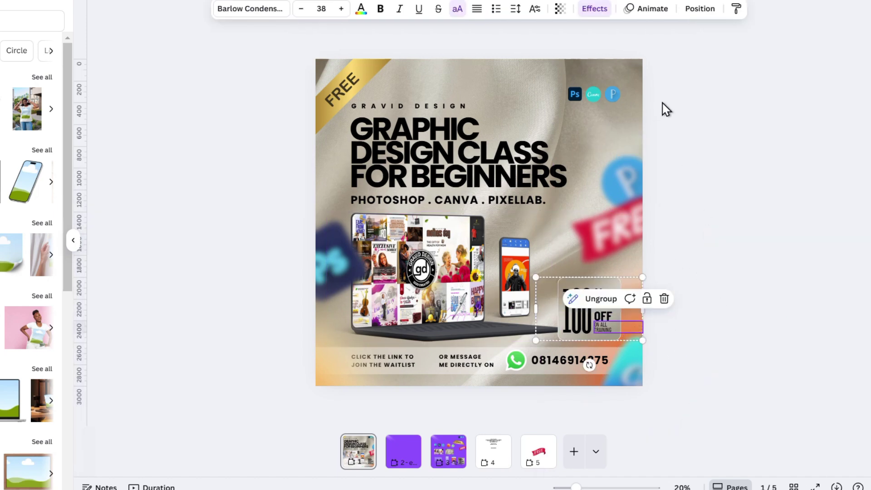
left_click(700, 9)
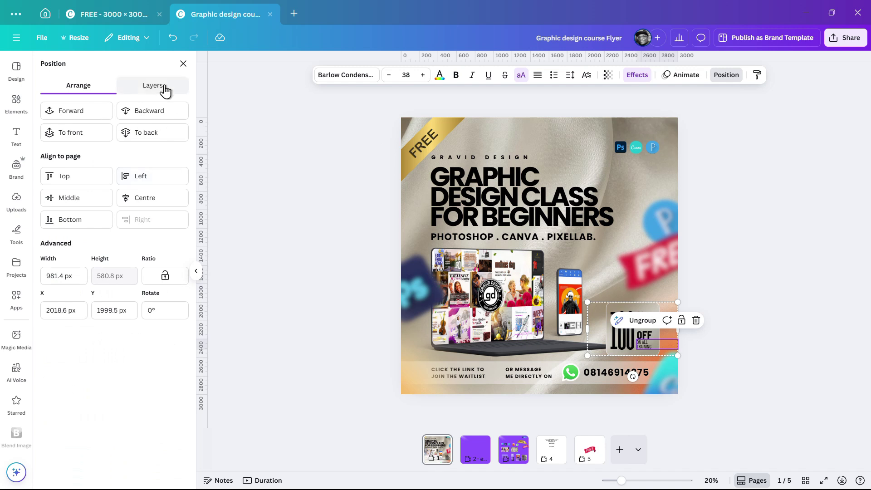
left_click(35, 26)
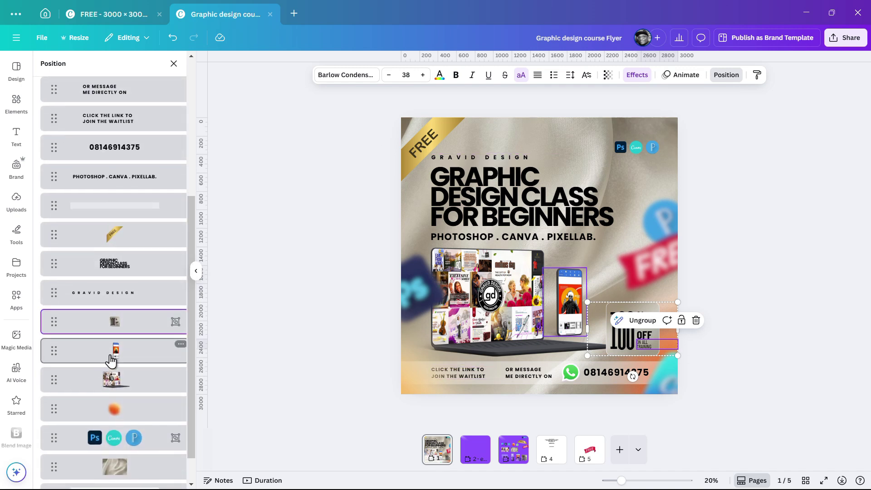
scroll(111, 360, "down", 1)
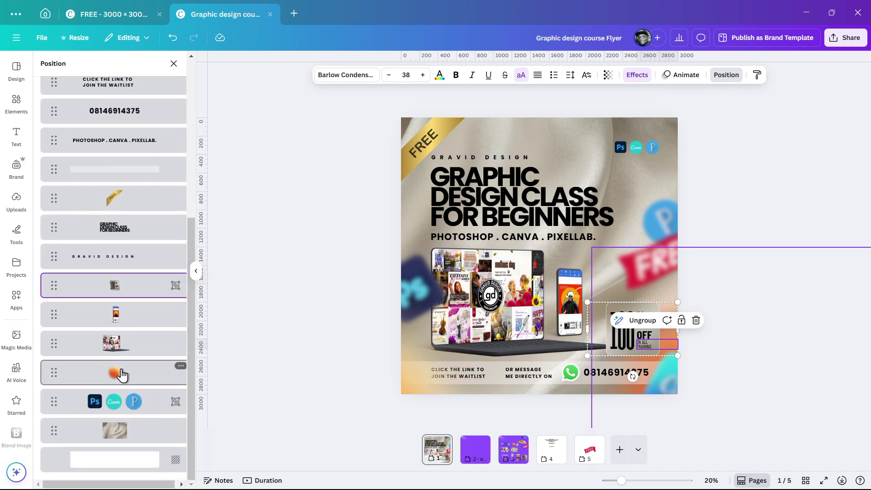
left_click(119, 378)
left_click_drag(752, 285, 766, 275)
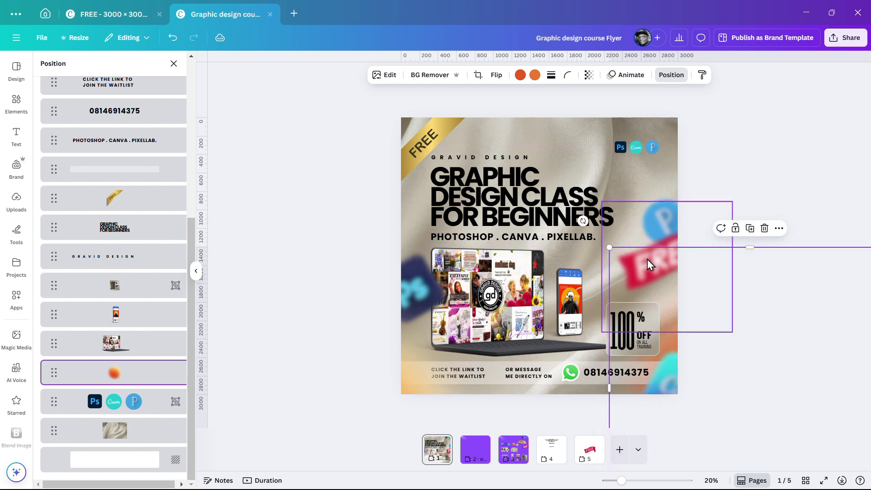
left_click_drag(794, 303, 776, 283)
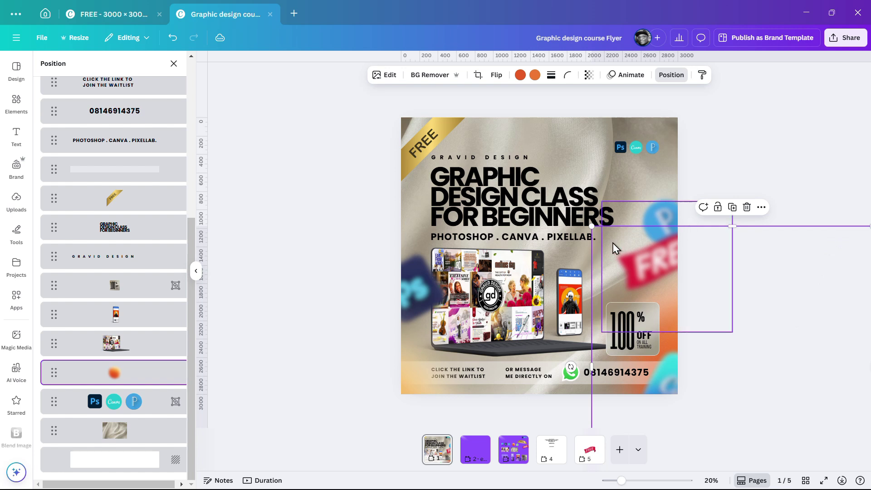
left_click_drag(805, 263, 802, 305)
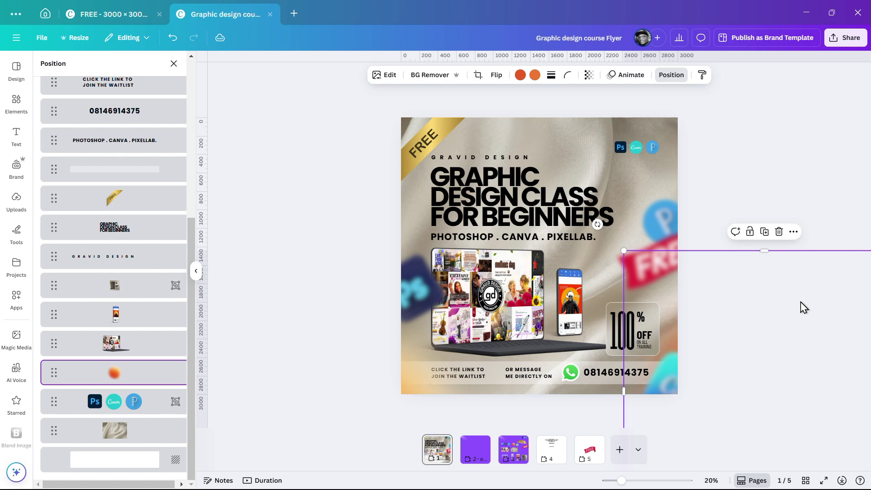
- Copy the white light-ray graphic from page 2 onto page 1
left_click(475, 450)
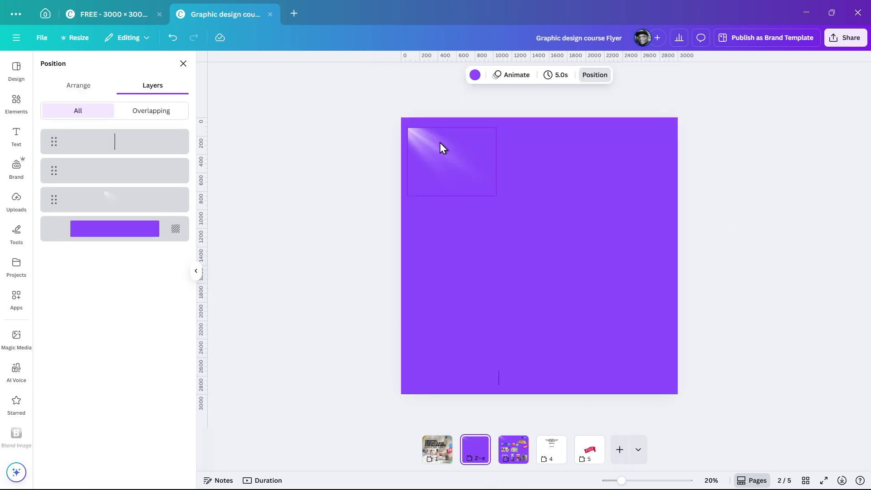
left_click(441, 145)
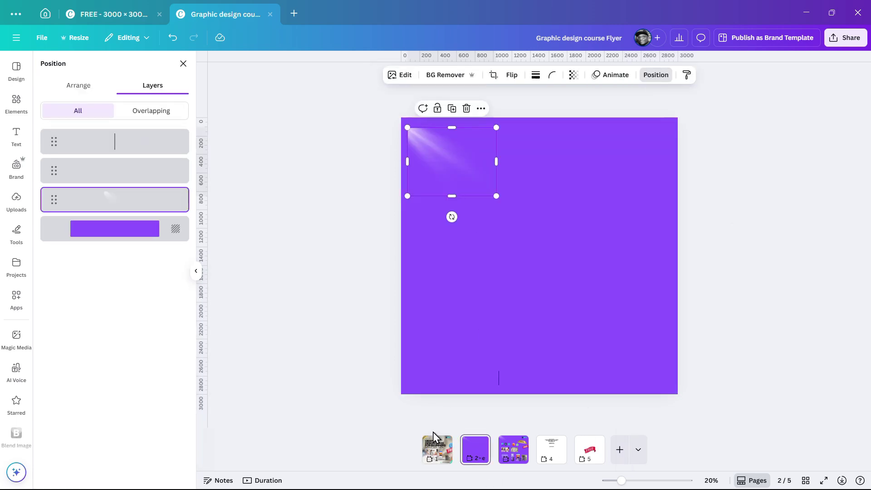
left_click(435, 449)
key("ctrl+v")
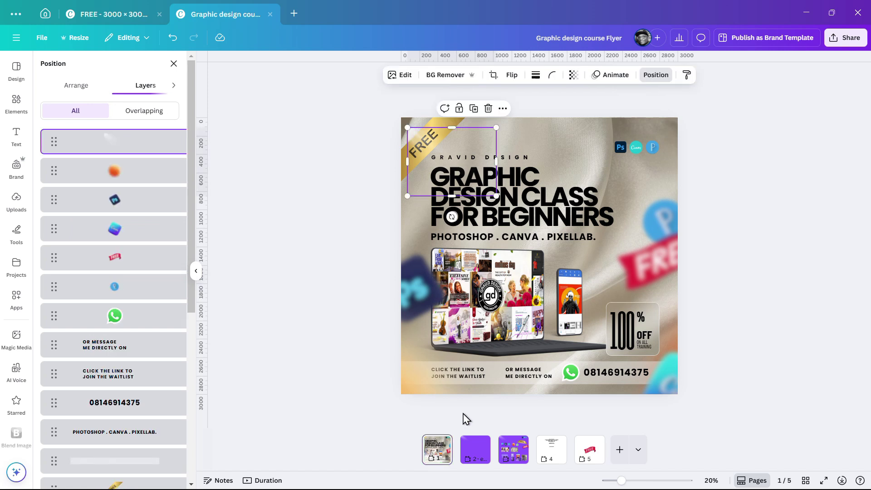
- Enlarge the light-ray graphic to about 5,029 × 3,860 px, starting just beyond the flyer's top-left corner, and set its transparency to 68
left_click_drag(497, 196, 625, 295)
left_click_drag(518, 134, 607, 201)
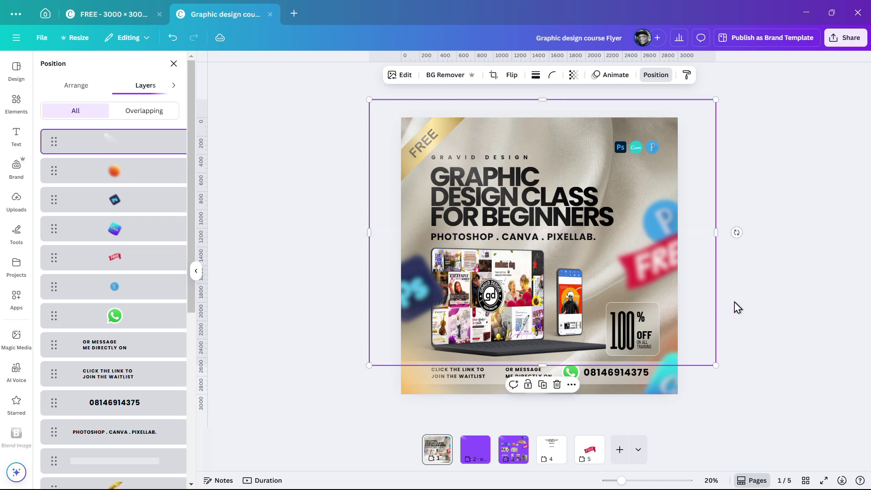
left_click_drag(732, 375, 837, 463)
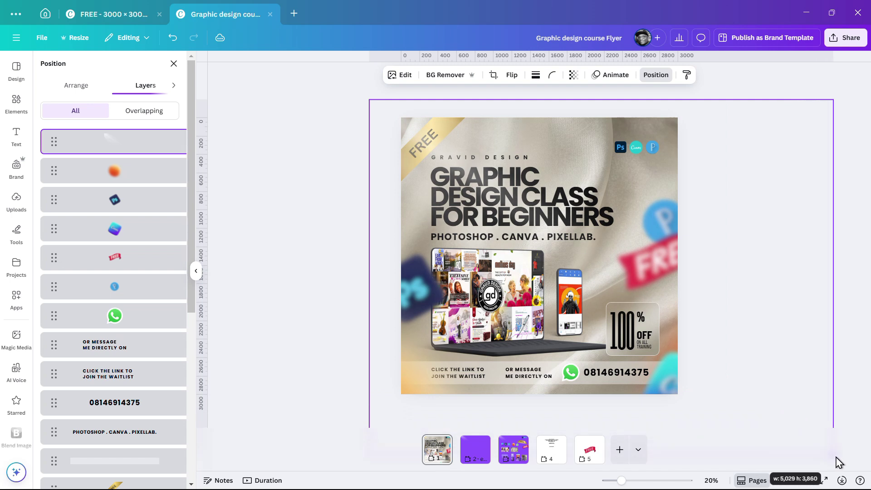
left_click(574, 75)
left_click_drag(592, 113, 572, 113)
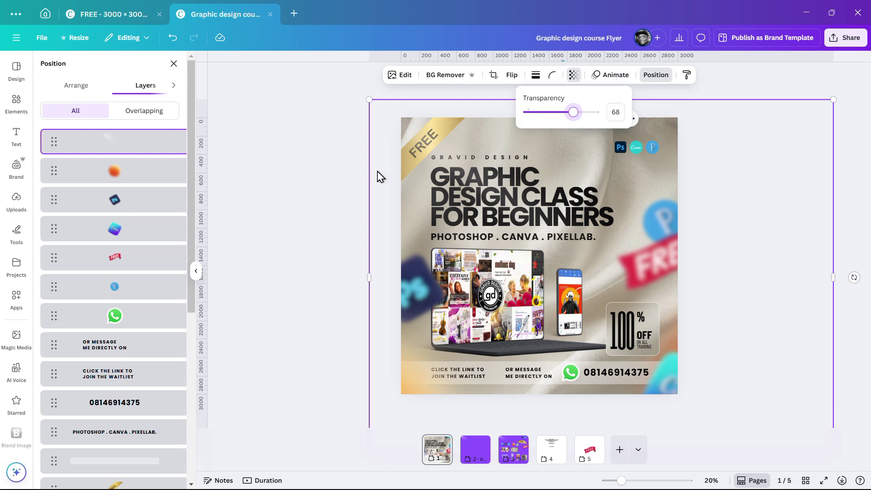
- Bring the gold FREE corner ribbon to the front, above the light rays, and deselect it
left_click(652, 77)
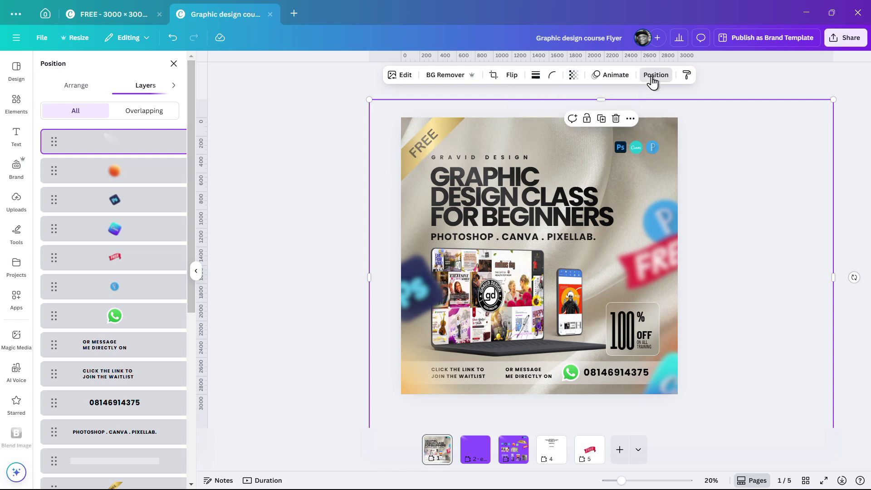
left_click(649, 79)
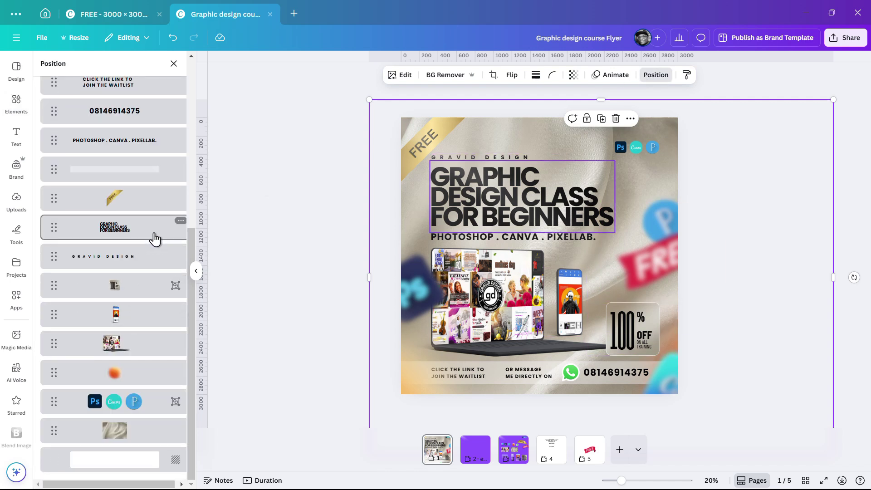
left_click(158, 207)
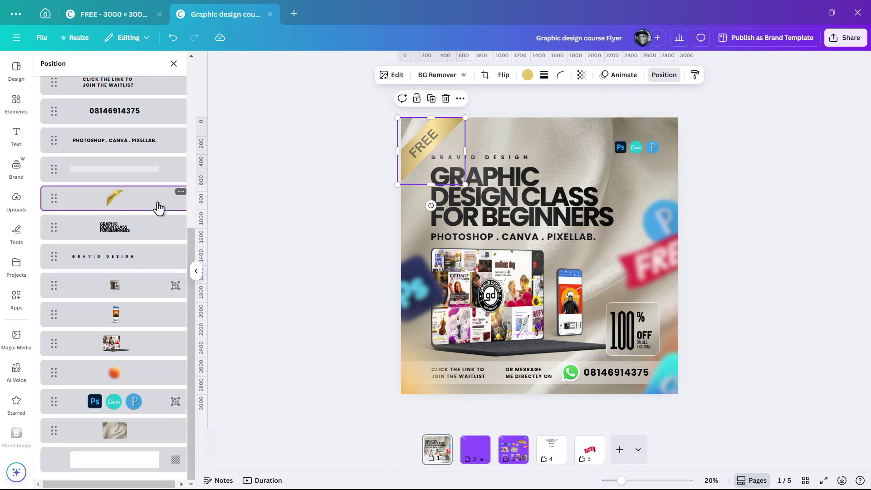
key("ctrl+alt+bracketright")
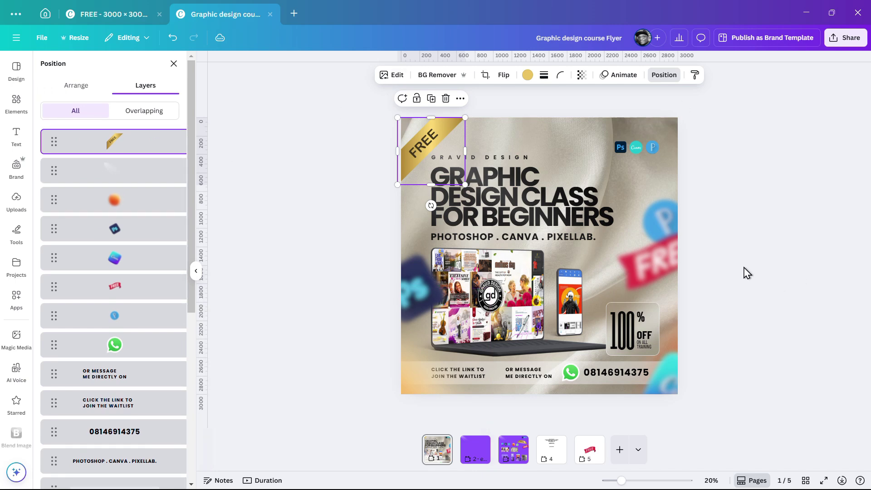
key("Escape")
key("Escape")
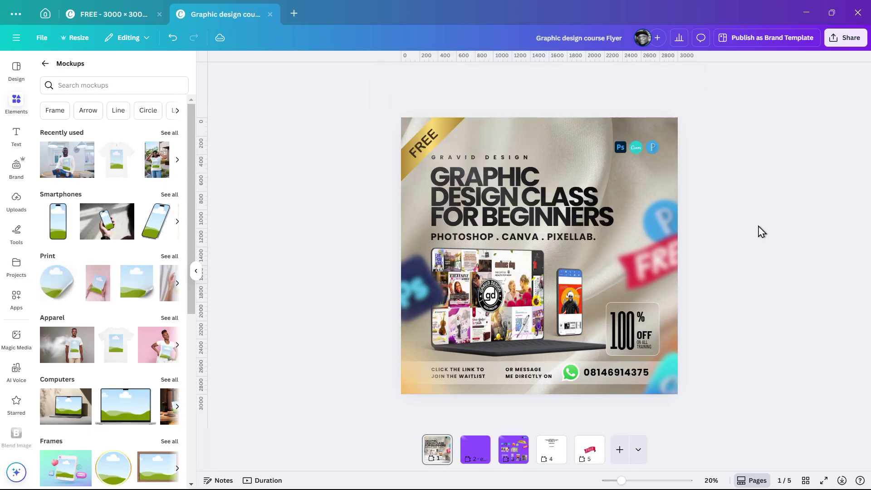